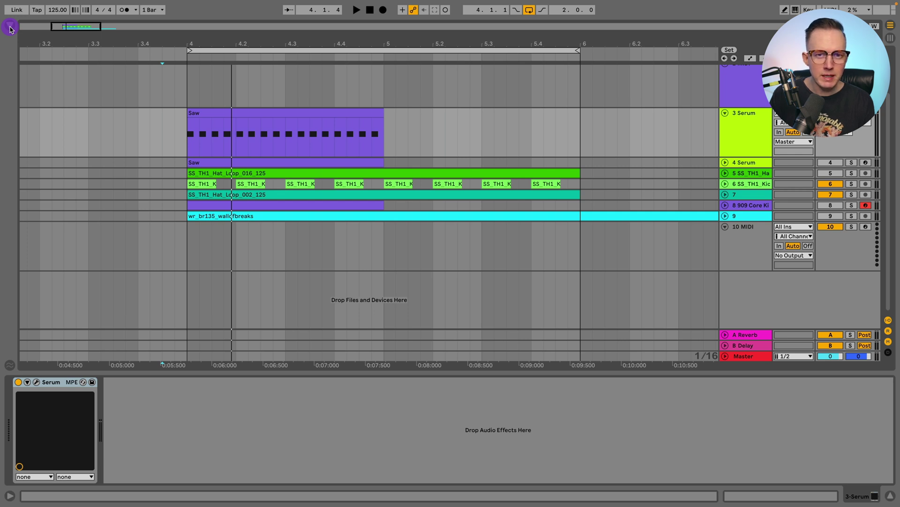
# Step: Show the browser and, beneath it, the Groove Pool
pyautogui.click(10, 26)
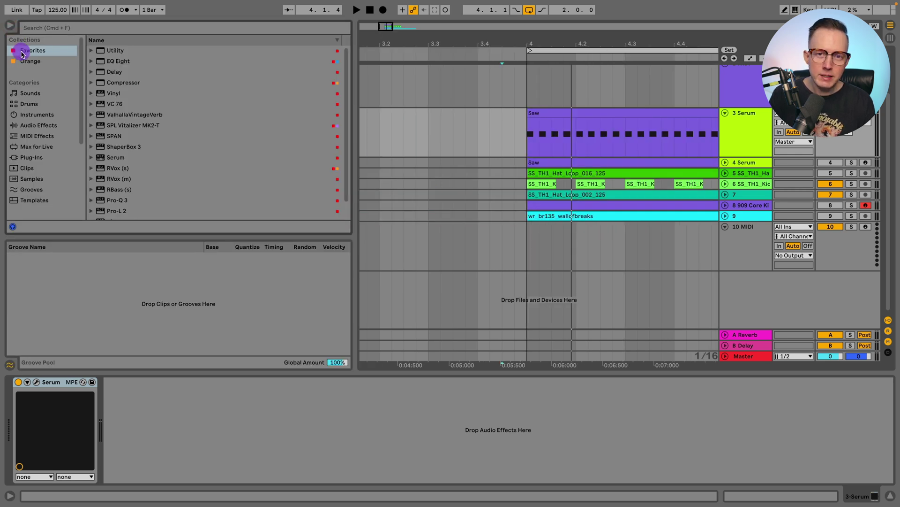
pyautogui.click(10, 364)
pyautogui.click(25, 29)
pyautogui.click(8, 26)
pyautogui.click(9, 26)
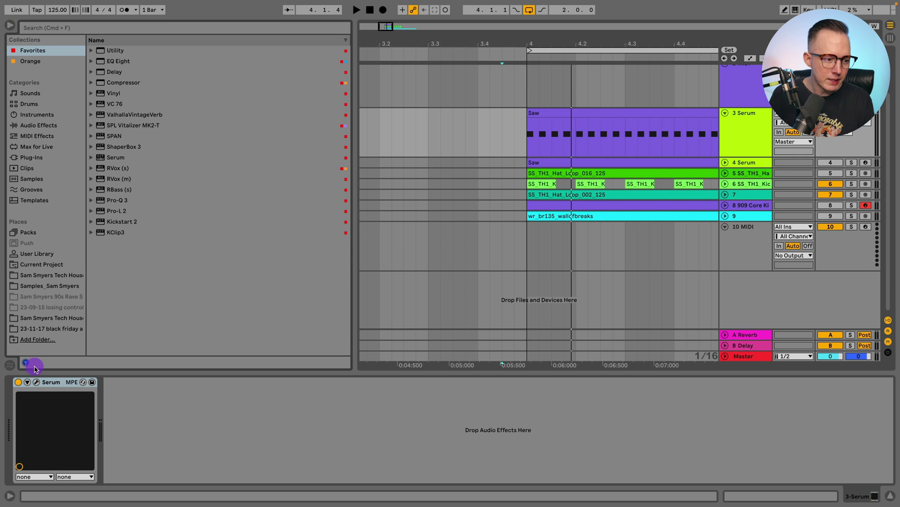
pyautogui.click(11, 369)
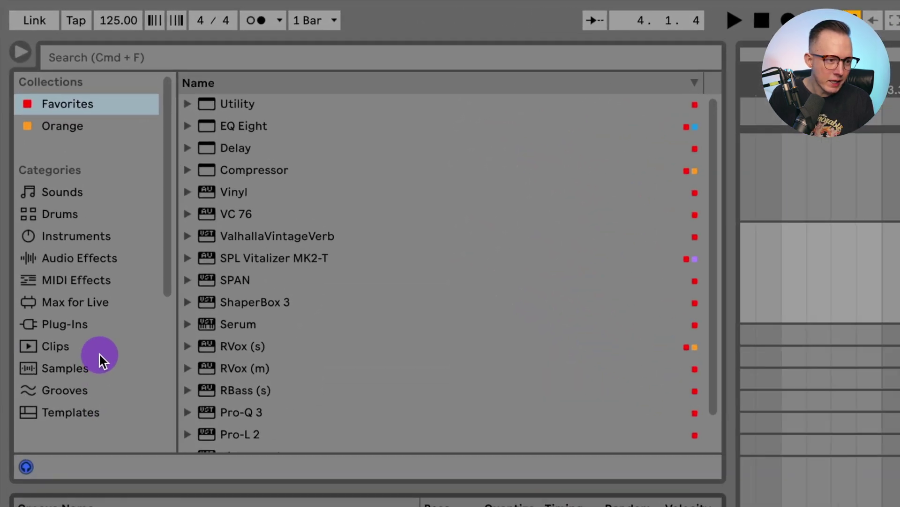
# Step: Look through the complete list of groove files in the Grooves category, from the first entry to the last
pyautogui.click(115, 394)
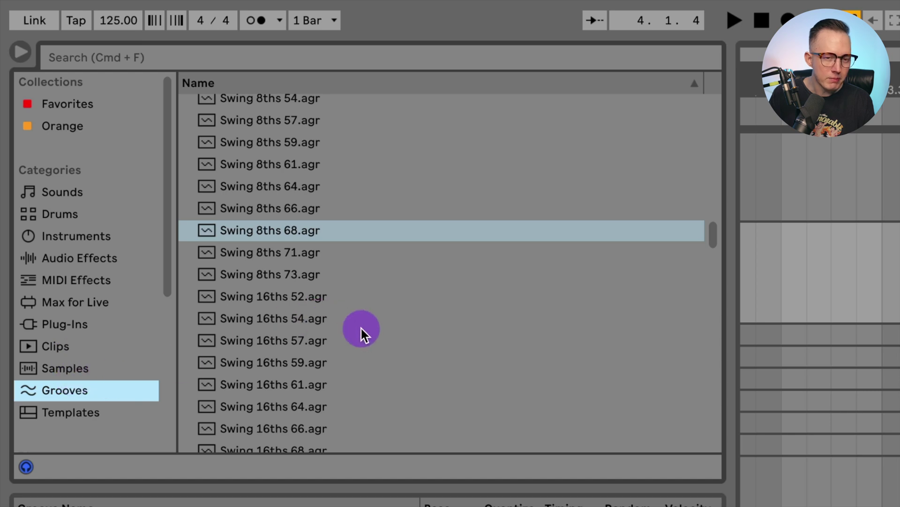
pyautogui.scroll(20, 365, 334)
pyautogui.scroll(-10, 481, 335)
pyautogui.moveTo(714, 161); pyautogui.dragTo(709, 106)
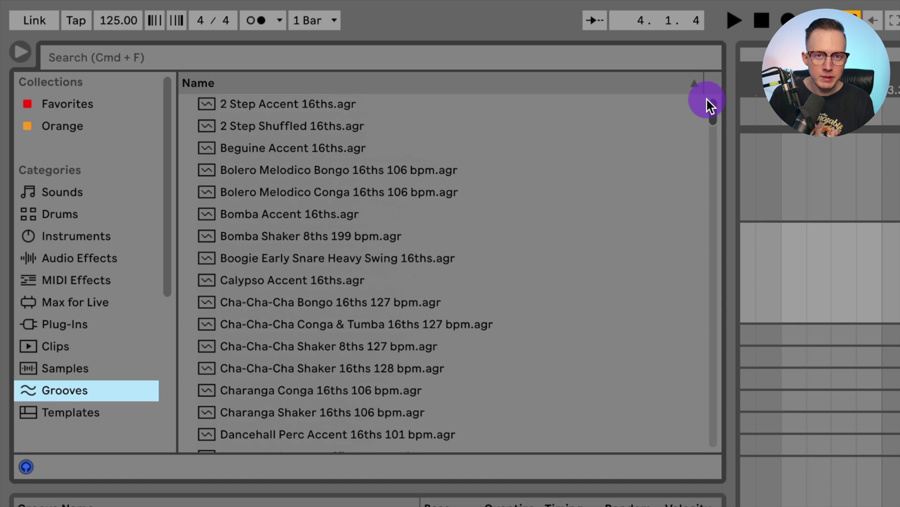
pyautogui.moveTo(710, 106); pyautogui.dragTo(717, 445)
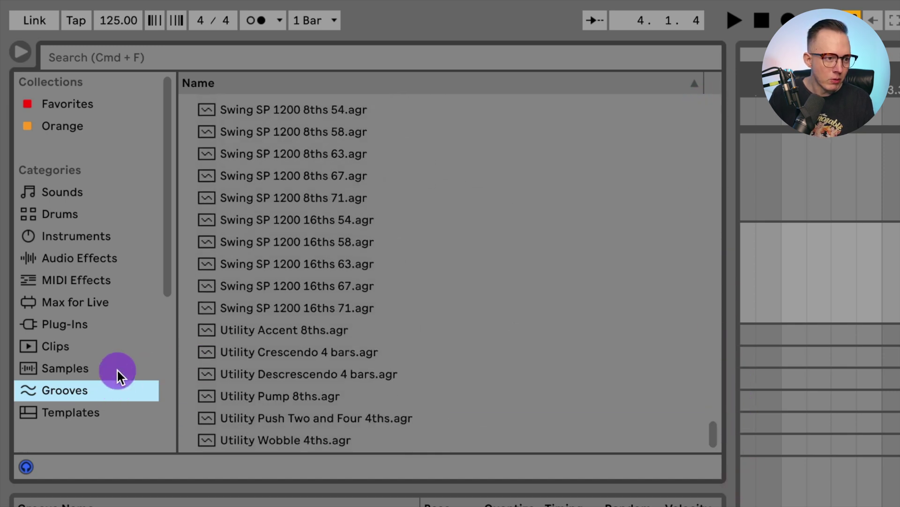
# Step: Open the Grooves folder inside the Core Library pack to list its subfolders
pyautogui.scroll(-3, 131, 320)
pyautogui.scroll(-2, 131, 320)
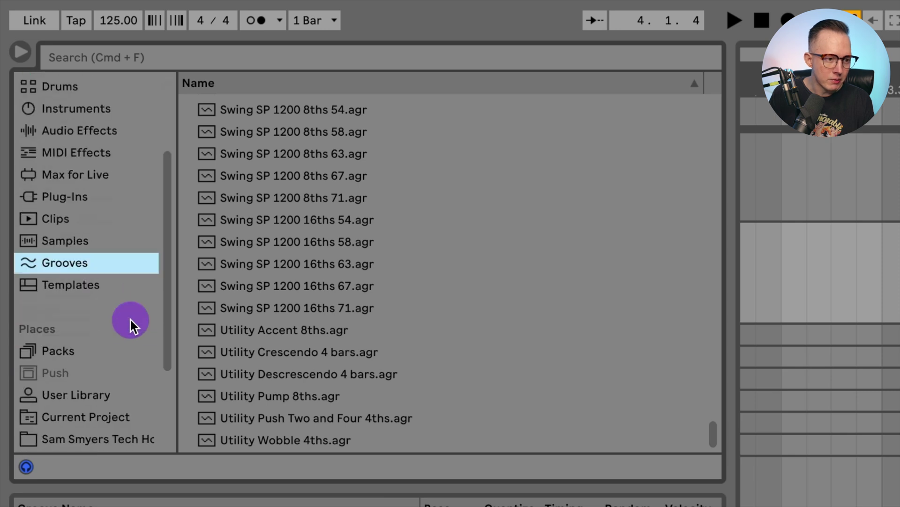
pyautogui.click(93, 352)
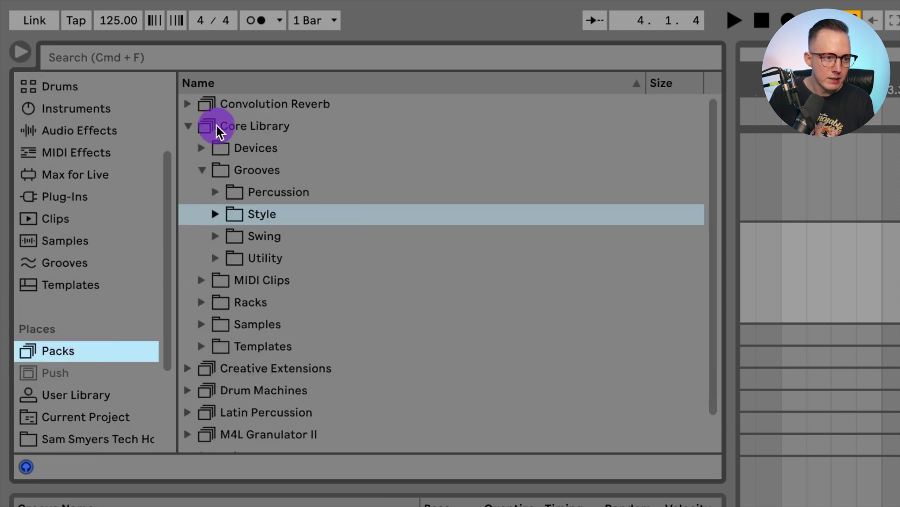
pyautogui.click(188, 127)
pyautogui.click(188, 127)
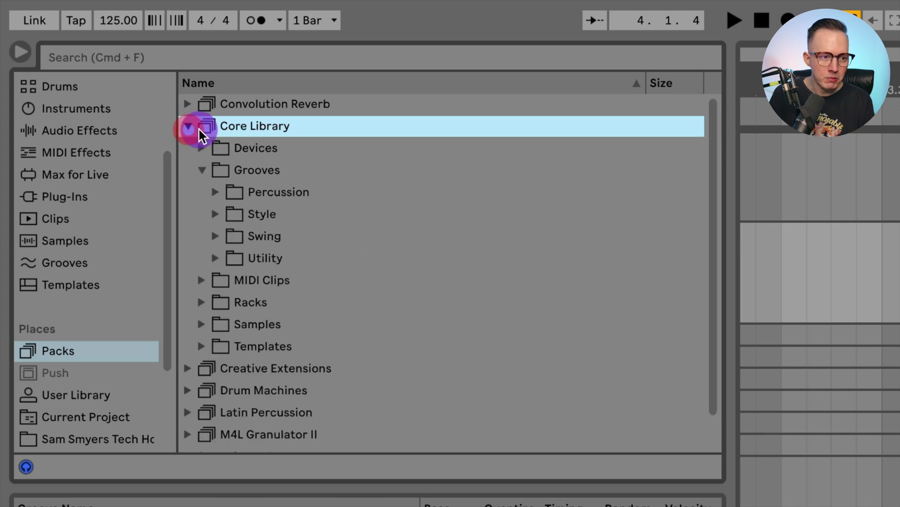
pyautogui.click(202, 170)
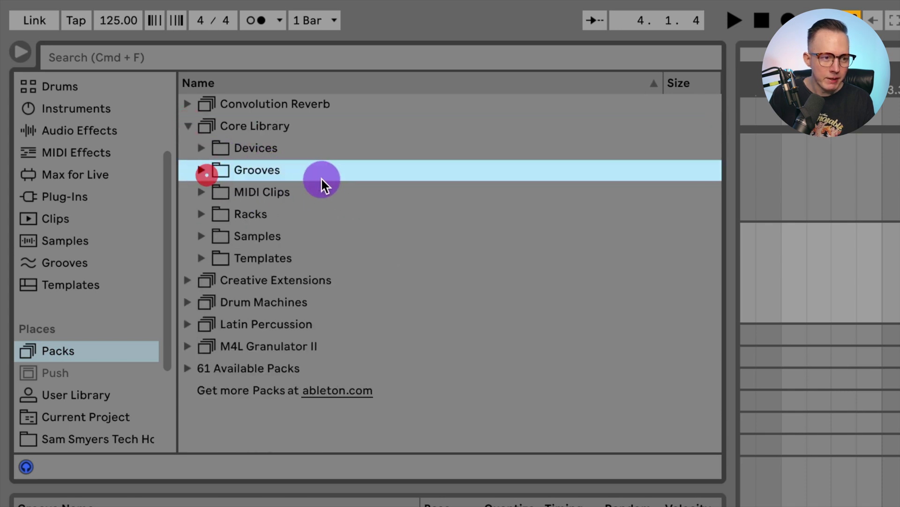
pyautogui.click(203, 170)
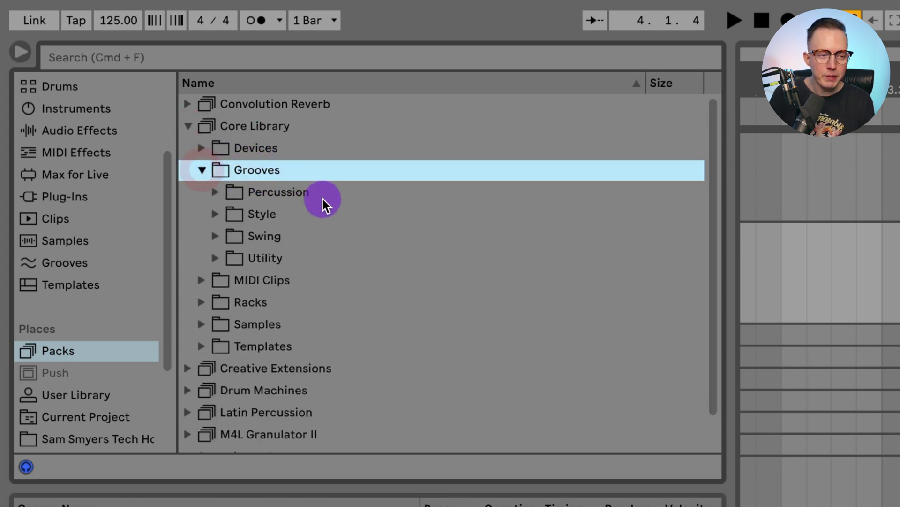
# Step: Expand the Percussion grooves folder and preview Perc Bongo Accent 16ths.agr
pyautogui.click(215, 192)
pyautogui.scroll(-1, 449, 216)
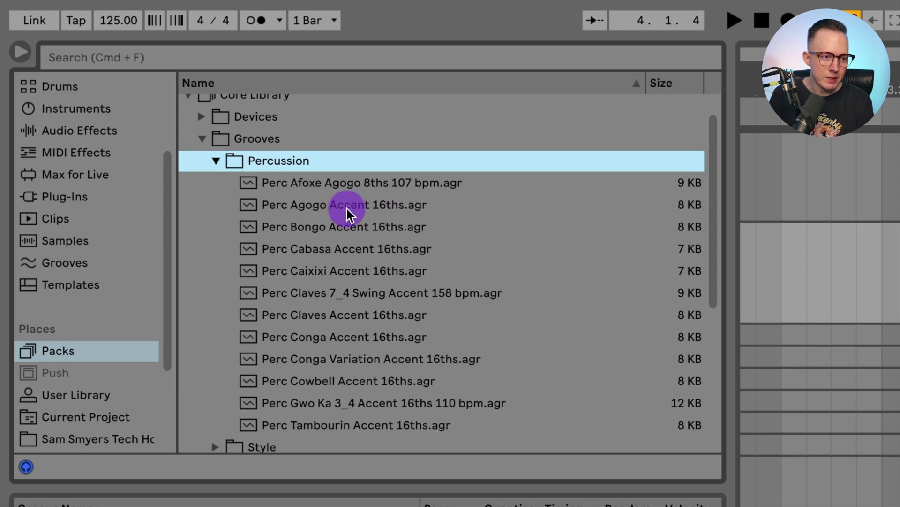
pyautogui.click(376, 228)
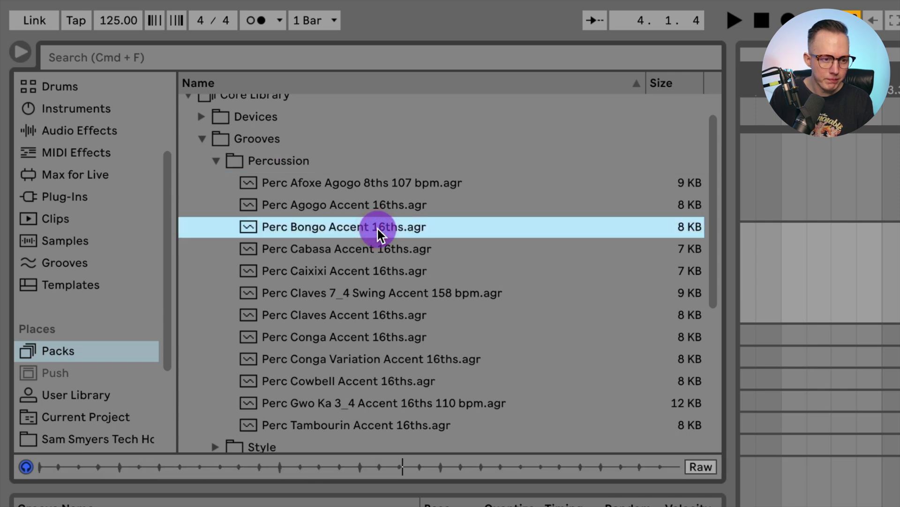
pyautogui.click(377, 227)
# Step: Switch the browser preview off, on and off again, and select the Perc Cabasa and Perc Bongo accent grooves silently
pyautogui.click(27, 467)
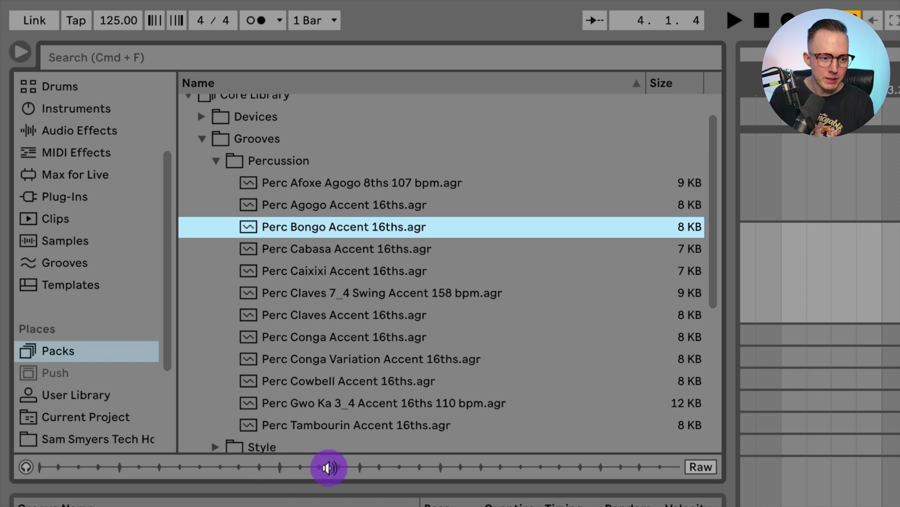
pyautogui.click(26, 467)
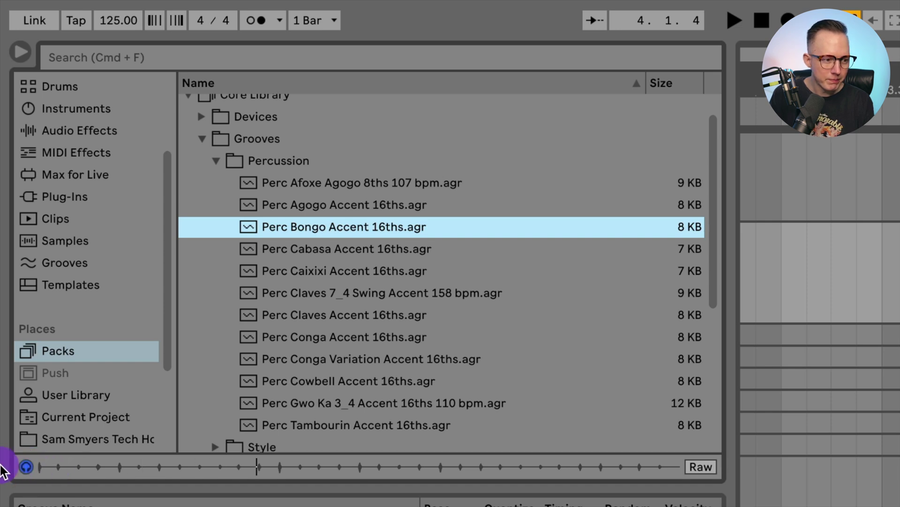
pyautogui.click(26, 467)
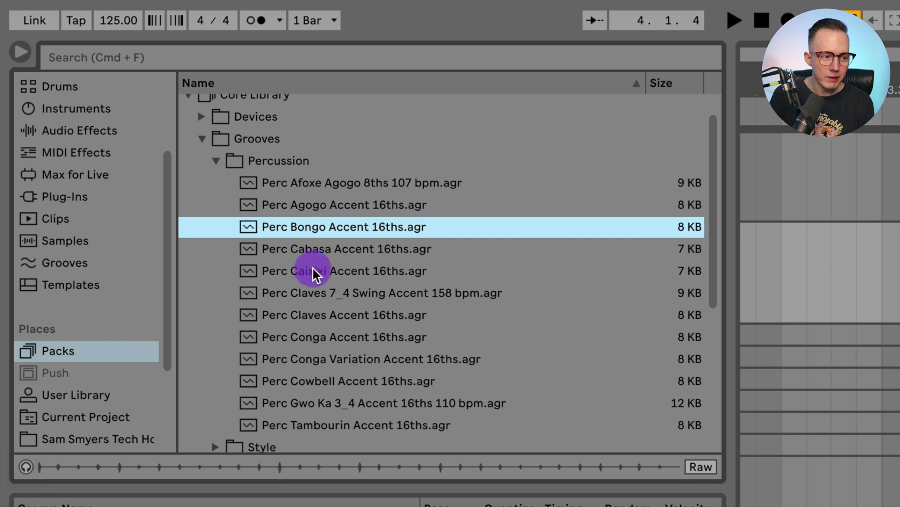
pyautogui.click(330, 249)
pyautogui.click(330, 227)
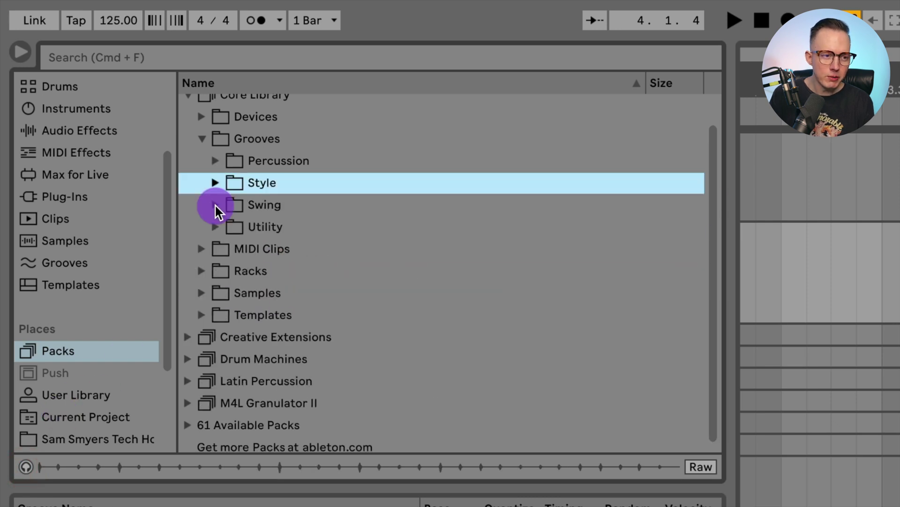
# Step: Expand the Basic folder of the Swing grooves and browse its 8ths and 16ths grooves
pyautogui.click(216, 206)
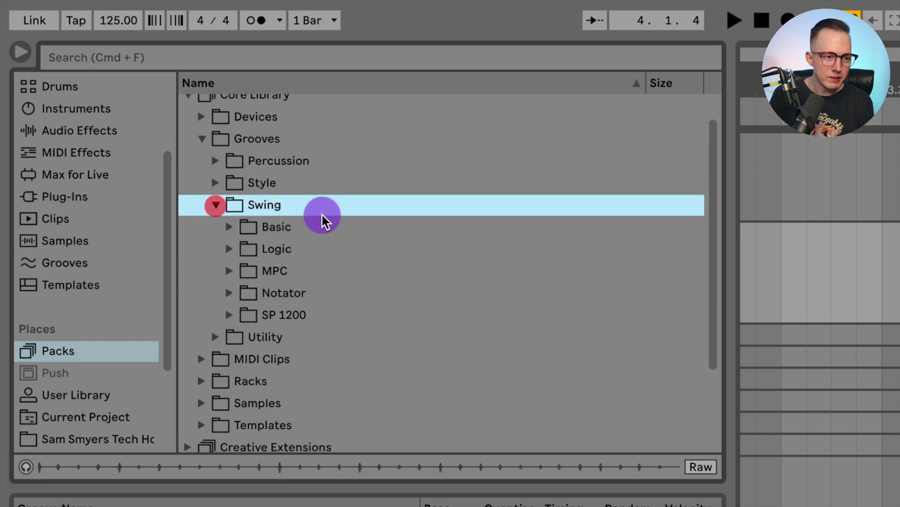
pyautogui.click(229, 227)
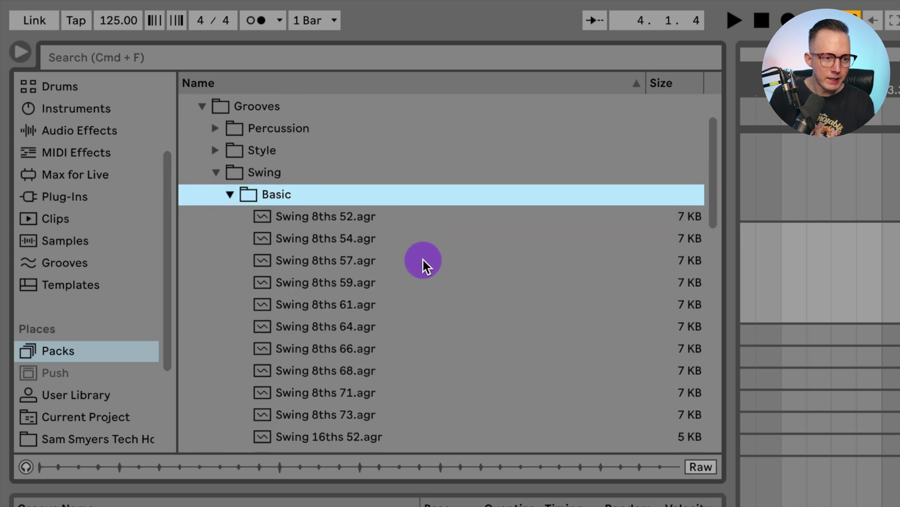
pyautogui.scroll(-5, 423, 260)
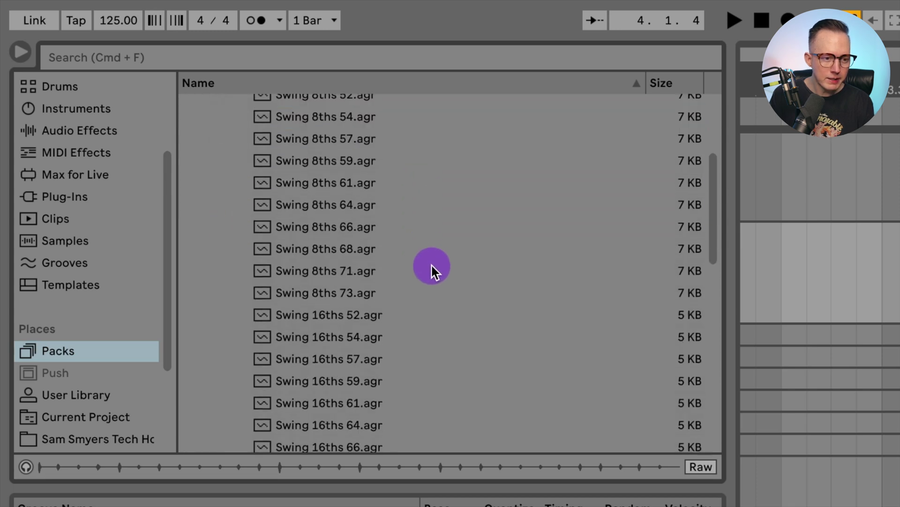
pyautogui.scroll(-2, 439, 277)
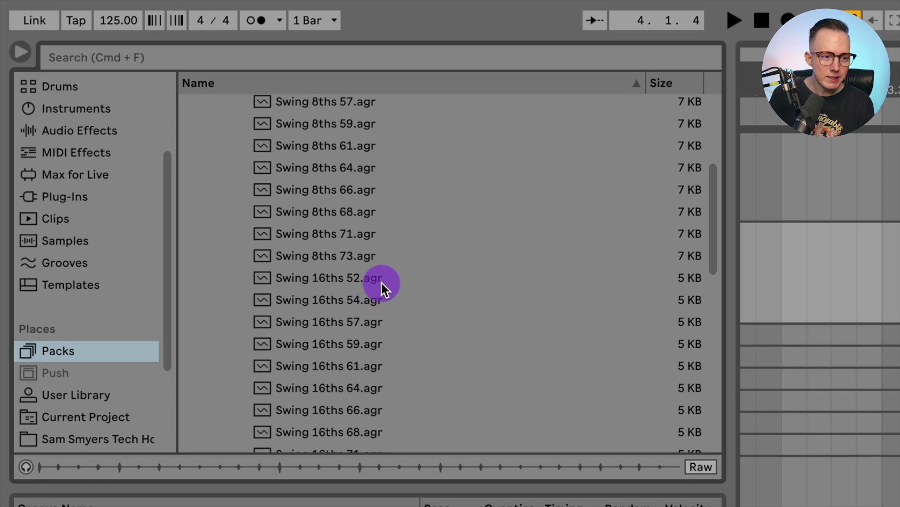
pyautogui.scroll(-1, 394, 280)
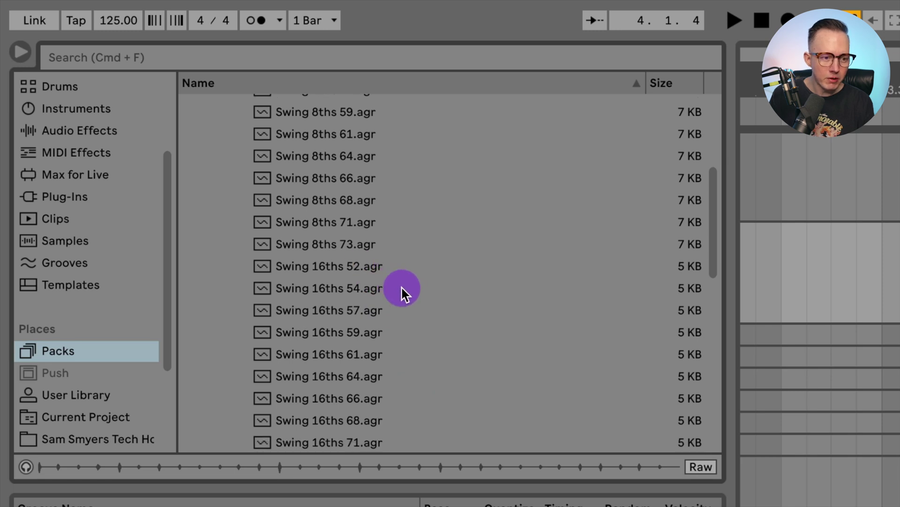
pyautogui.scroll(-2, 437, 423)
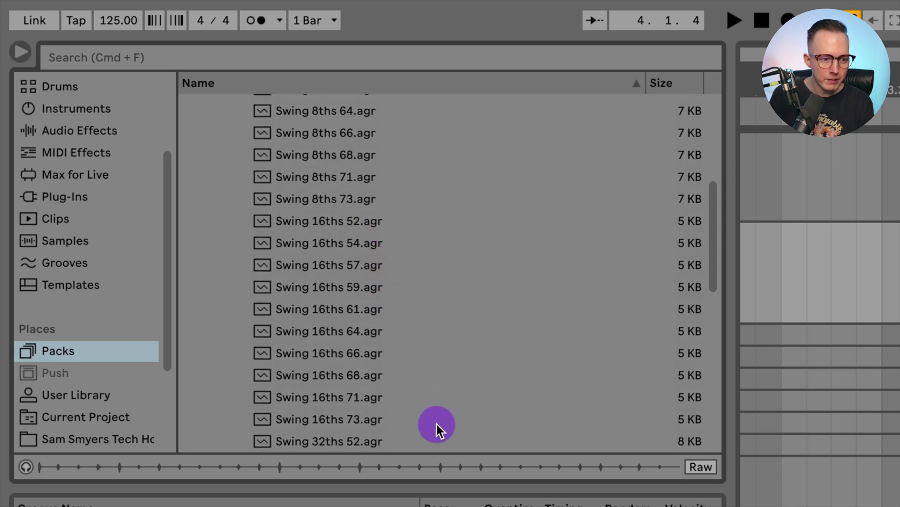
pyautogui.scroll(-1, 376, 412)
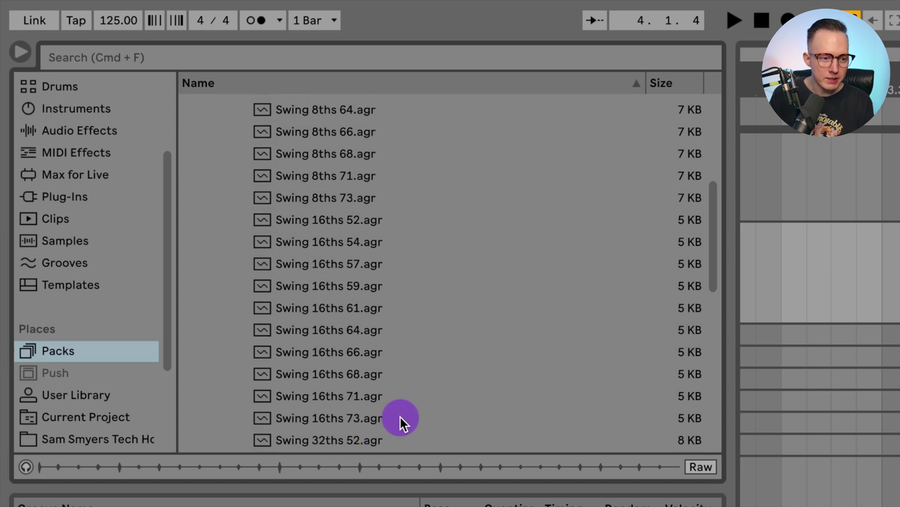
# Step: Turn the browser preview on and compare several Swing 16ths grooves, including 73, 66 and 59
pyautogui.click(401, 418)
pyautogui.click(26, 466)
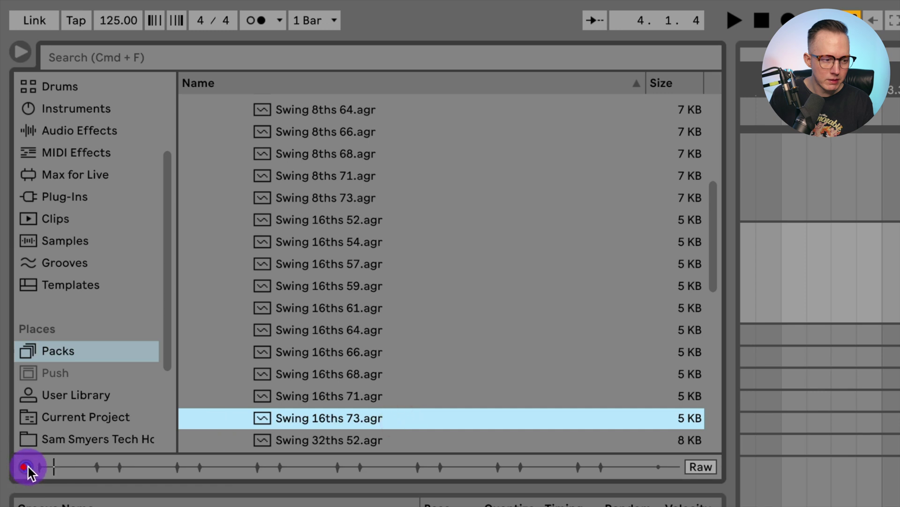
pyautogui.click(387, 359)
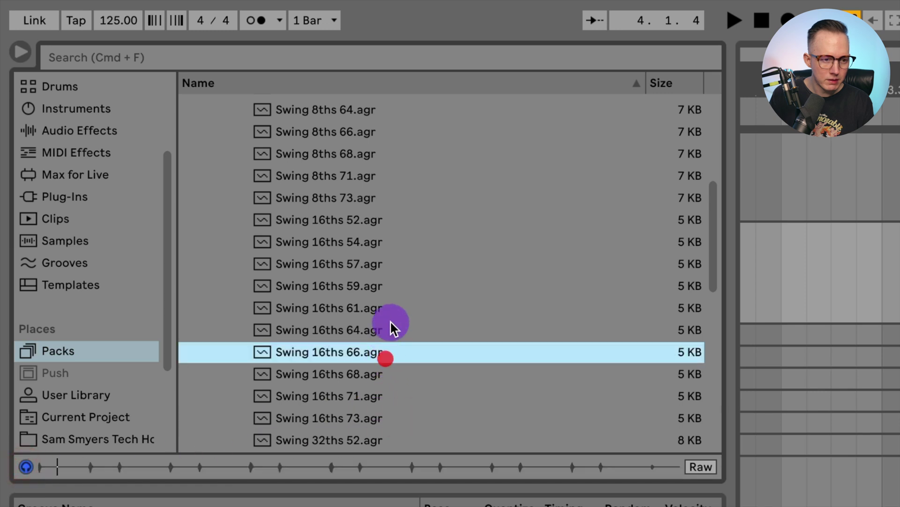
pyautogui.click(399, 223)
pyautogui.click(409, 260)
pyautogui.click(398, 229)
pyautogui.click(413, 286)
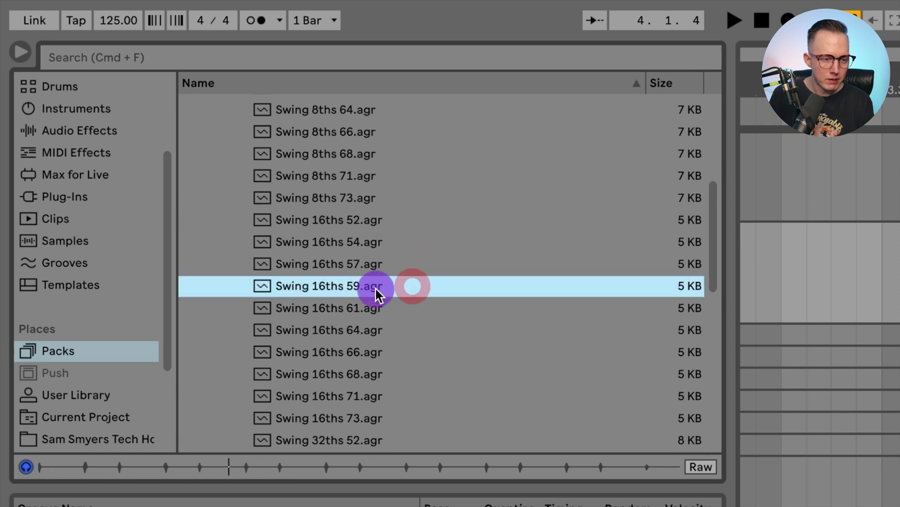
# Step: Add Swing 16ths 59 and Swing 16ths 71 to the Groove Pool and collapse the Basic folder
pyautogui.moveTo(375, 286); pyautogui.dragTo(277, 500)
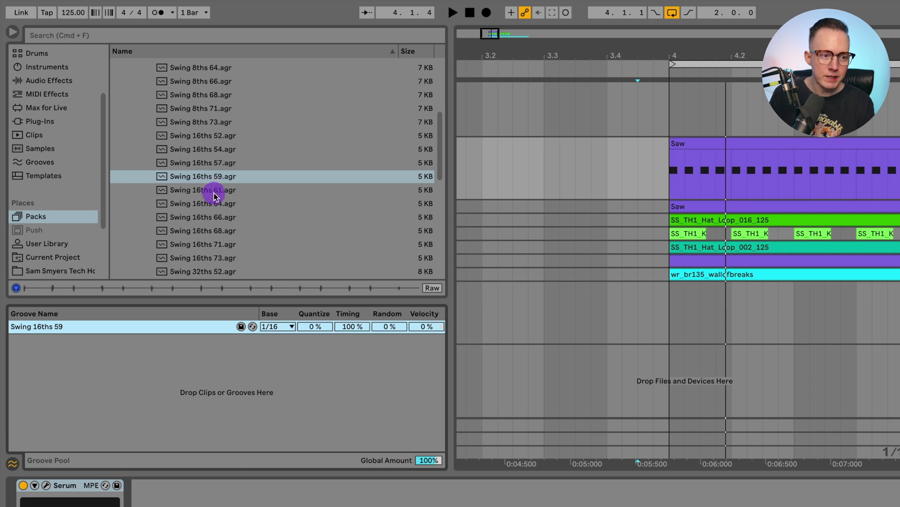
pyautogui.moveTo(226, 244); pyautogui.dragTo(164, 306)
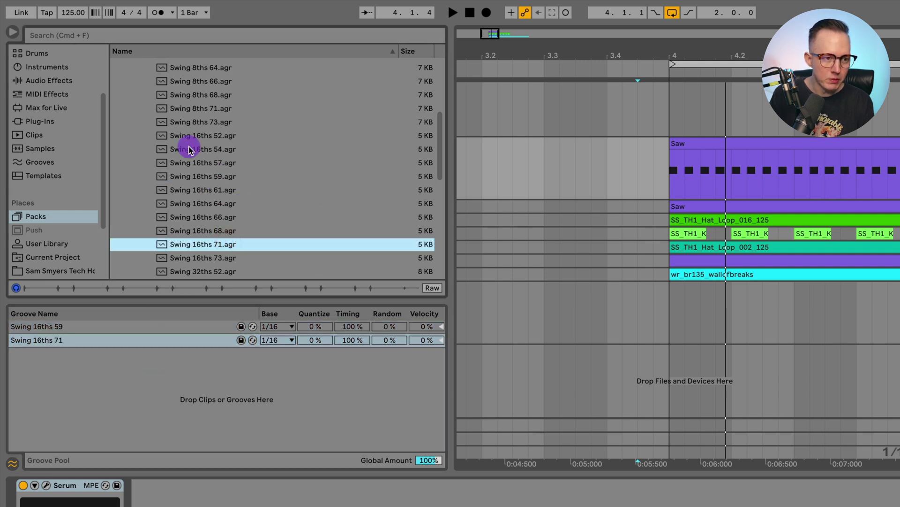
pyautogui.scroll(5, 186, 145)
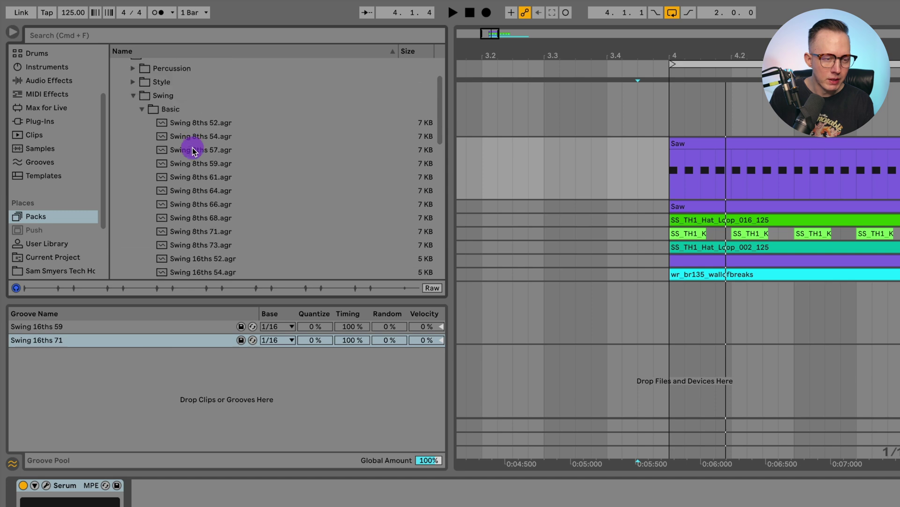
pyautogui.click(142, 111)
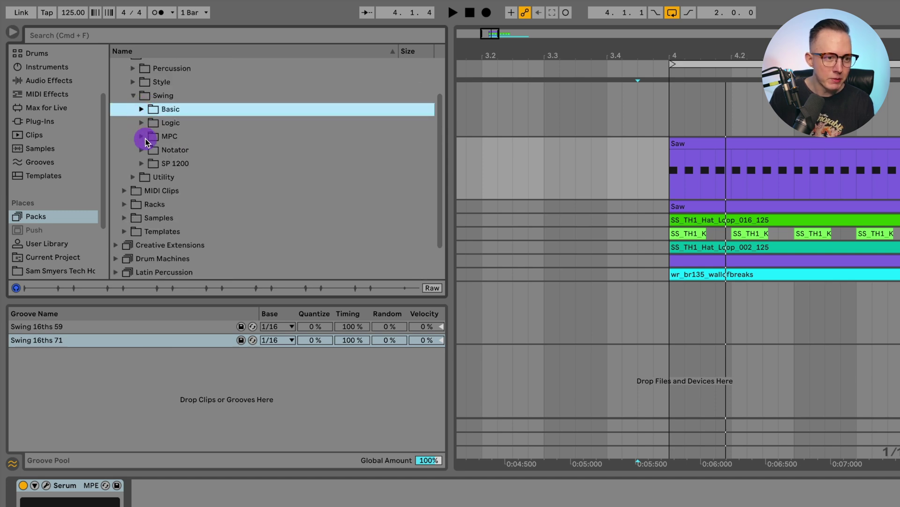
# Step: Add Bolero Melodico Bongo 16ths 106 bpm from the Style grooves folder to the Groove Pool
pyautogui.click(133, 95)
pyautogui.click(133, 107)
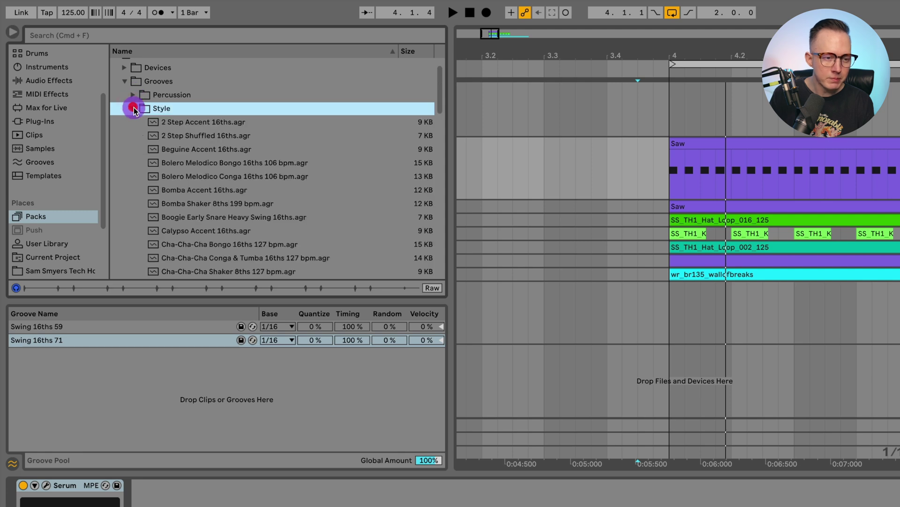
pyautogui.scroll(-1, 315, 181)
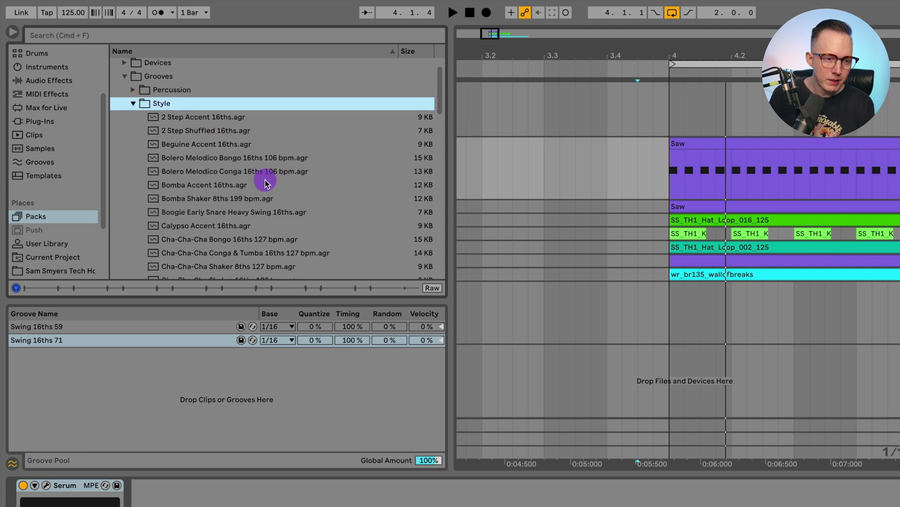
pyautogui.moveTo(224, 157); pyautogui.dragTo(130, 314)
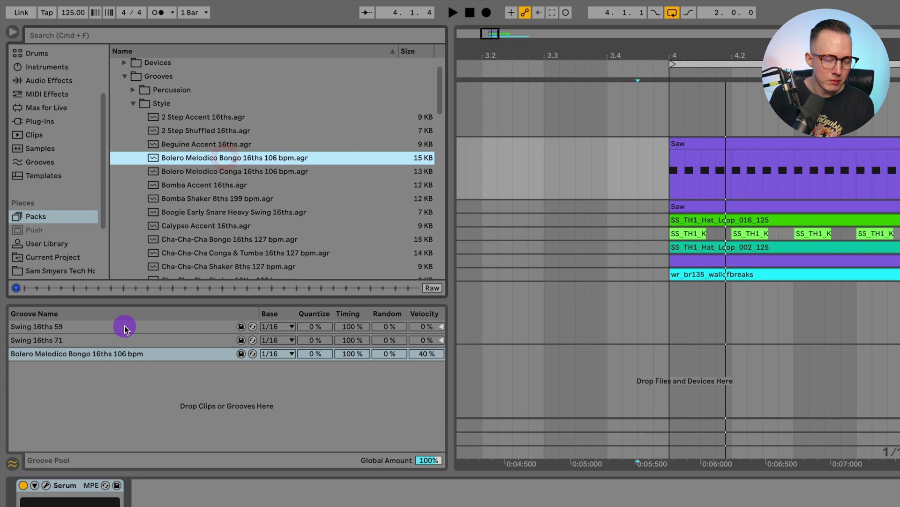
pyautogui.scroll(-1, 260, 184)
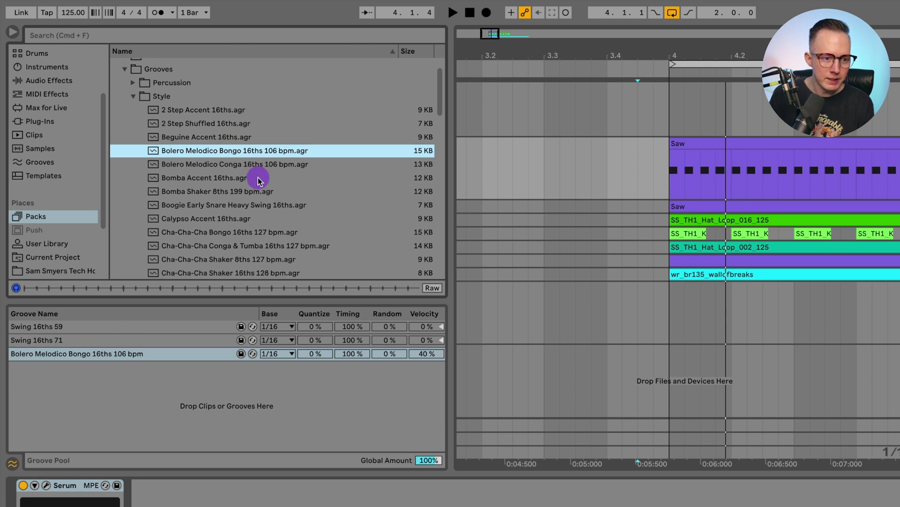
# Step: Add Cha-Cha-Cha Shaker 8ths 127 bpm from the Style grooves folder to the Groove Pool and select Swing 16ths 59 in the pool
pyautogui.scroll(-2, 260, 184)
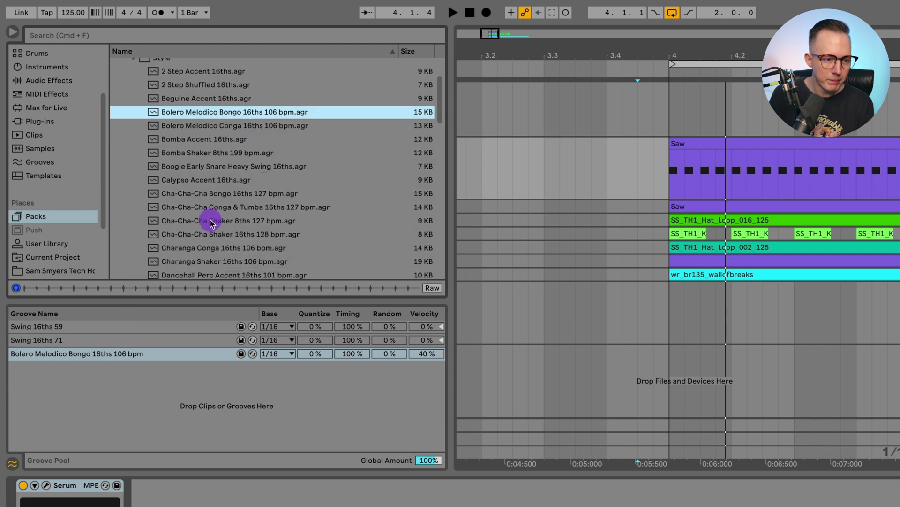
pyautogui.moveTo(220, 222); pyautogui.dragTo(175, 338)
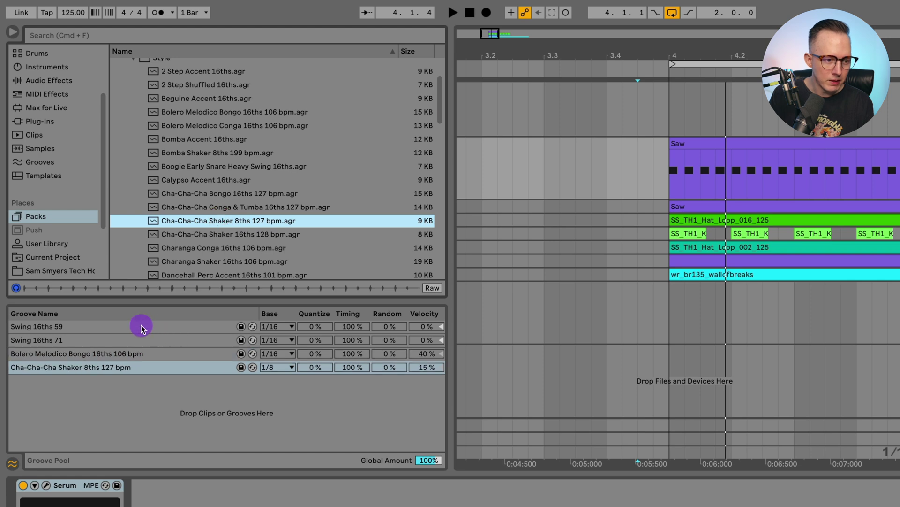
pyautogui.click(74, 327)
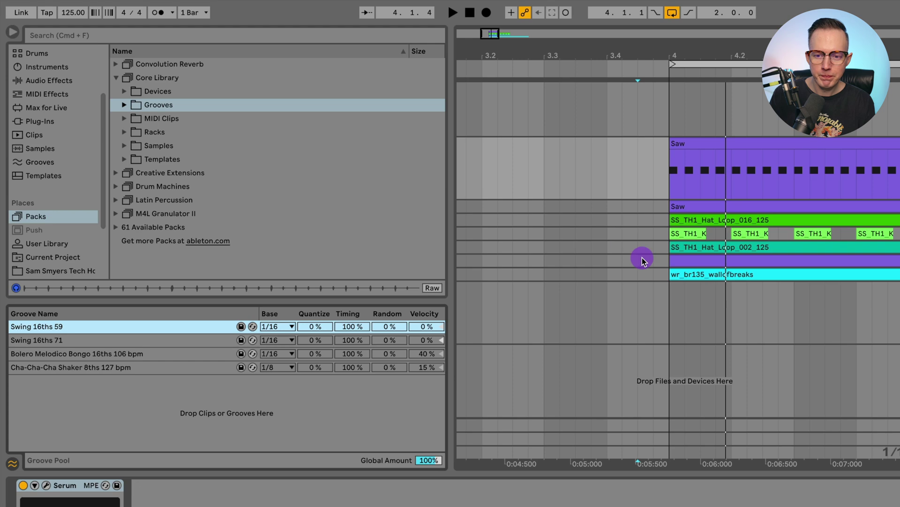
# Step: Play the Saw clip on the 3 Serum track without a groove and examine its notes
pyautogui.hscroll(5, 649, 262)
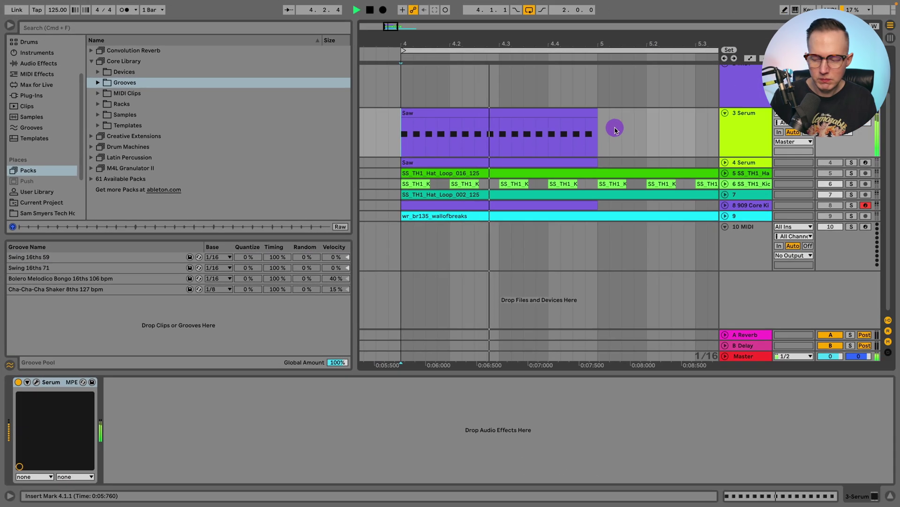
pyautogui.press('space')
pyautogui.press('space')
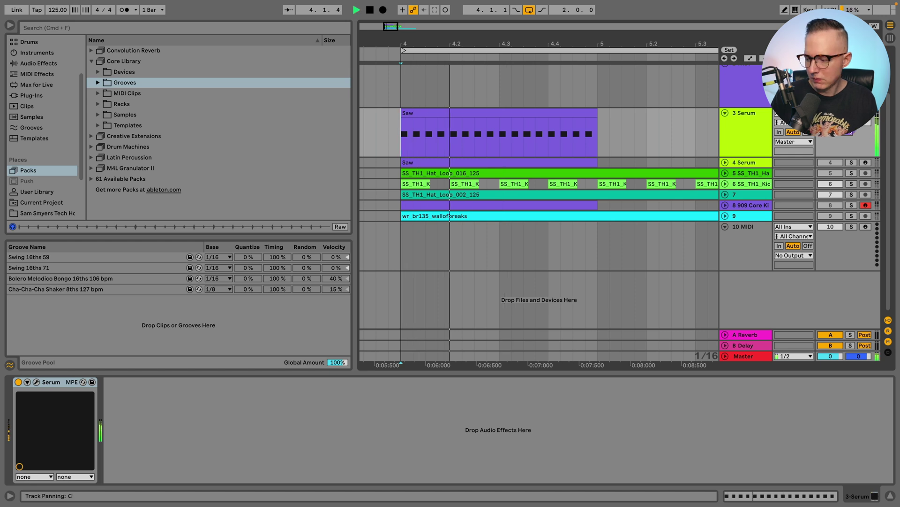
pyautogui.doubleClick(443, 123)
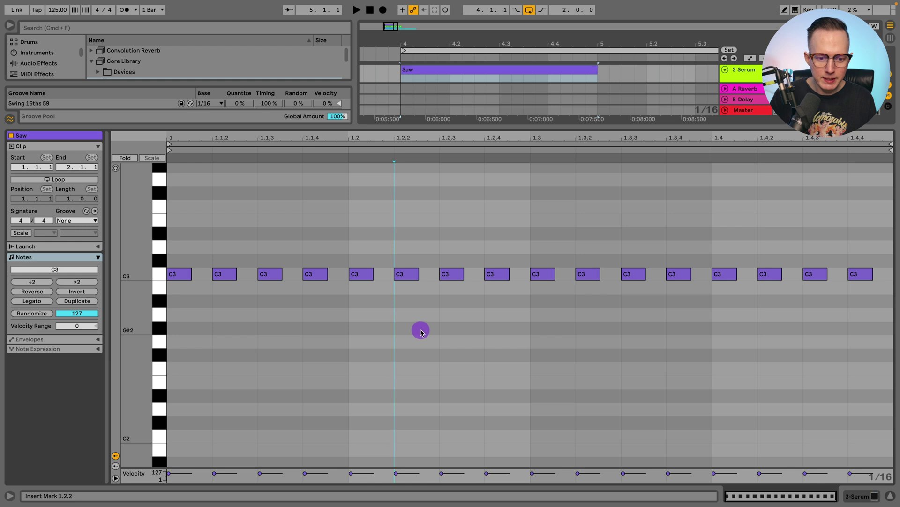
pyautogui.press('space')
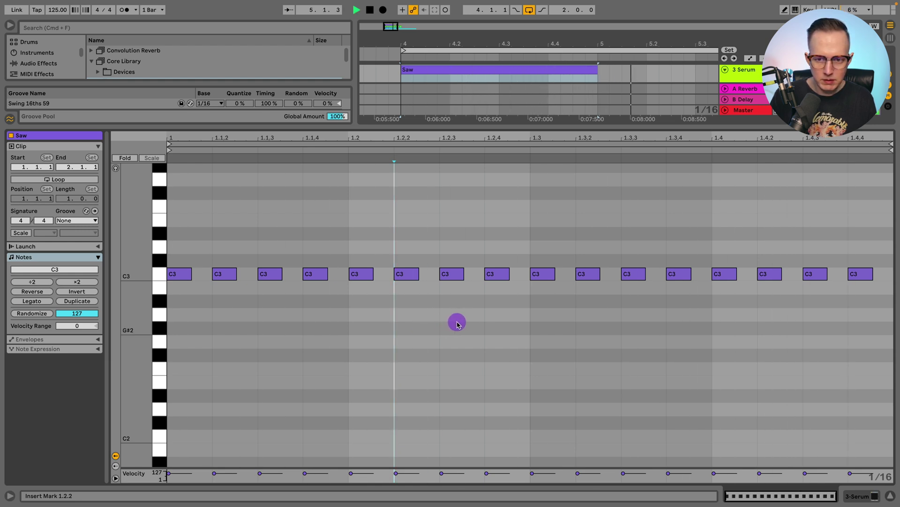
pyautogui.press('space')
pyautogui.click(889, 495)
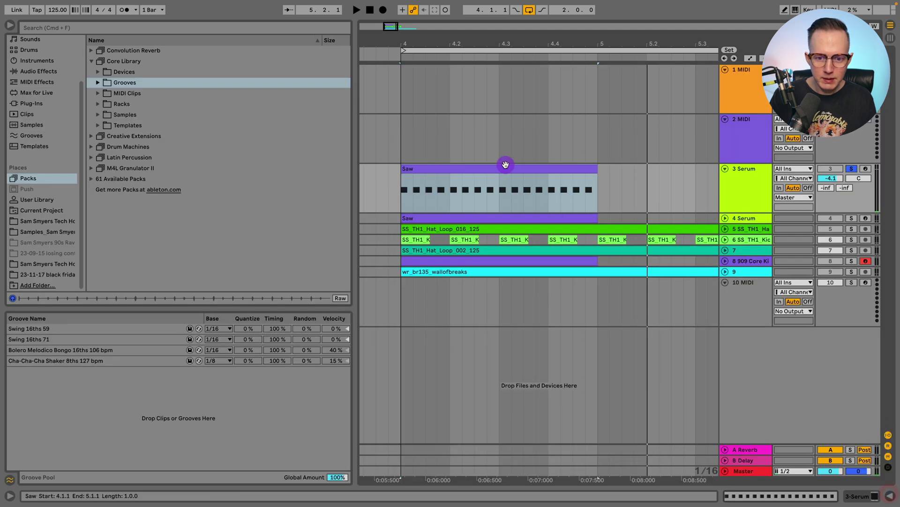
# Step: Loop the Saw clip on the 3 Serum track, then apply and audition the Swing 16ths 59 groove
pyautogui.click(506, 164)
pyautogui.press('super+l')
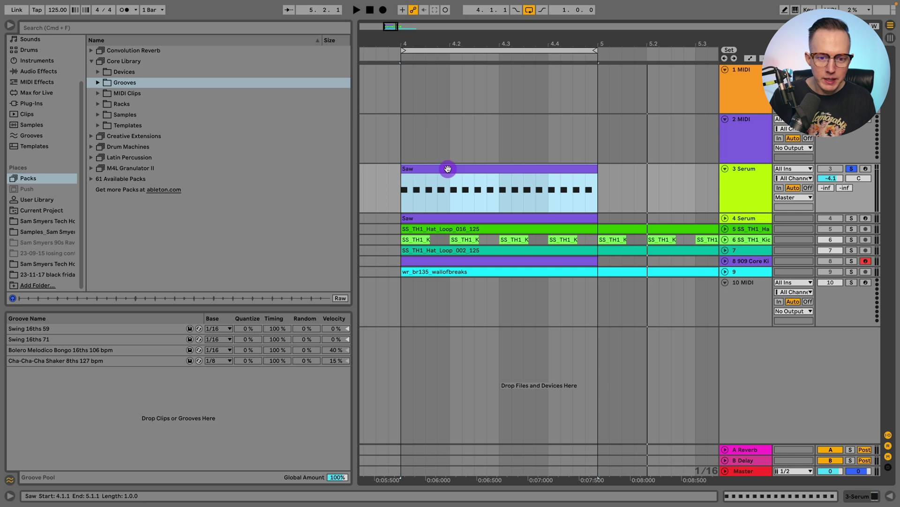
pyautogui.moveTo(47, 332); pyautogui.dragTo(409, 176)
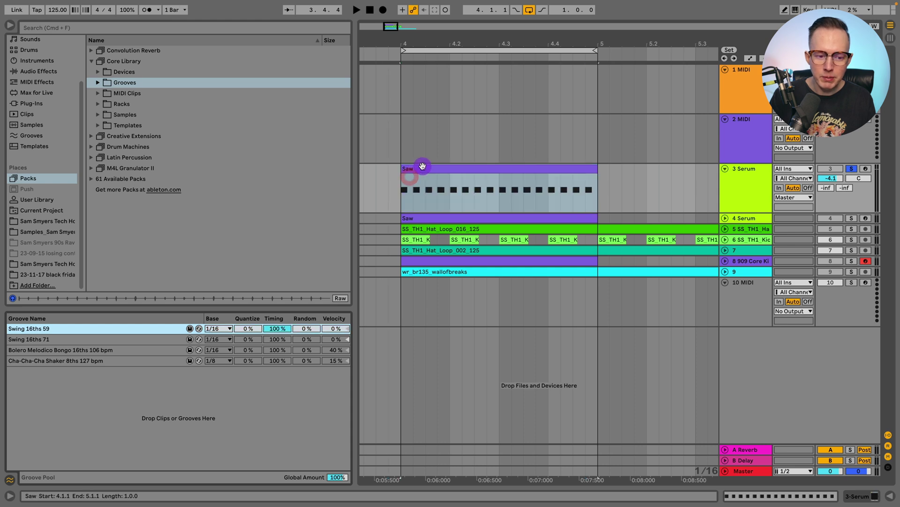
pyautogui.press('space')
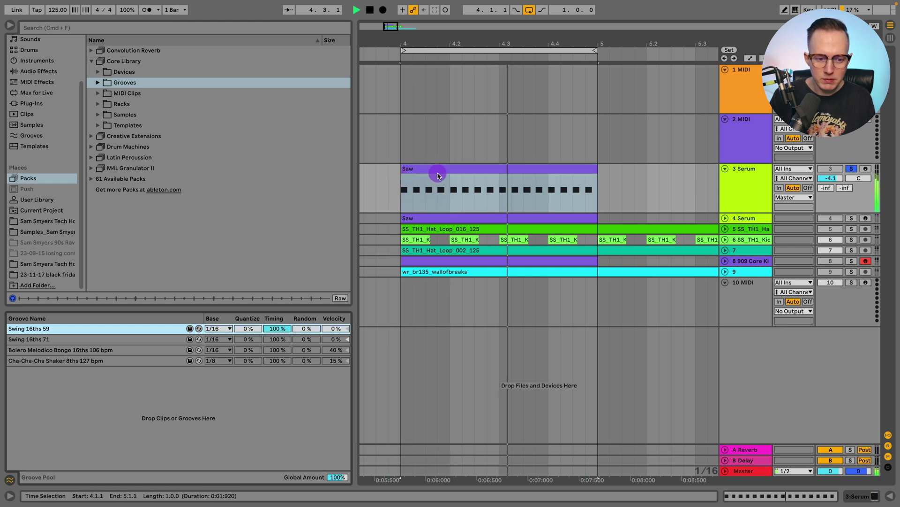
pyautogui.press('space')
pyautogui.click(440, 172)
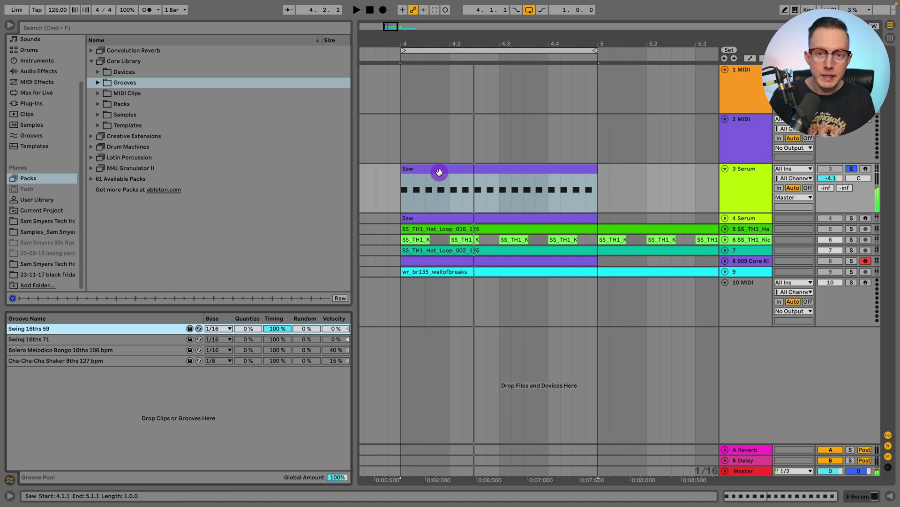
# Step: In the Saw clip's settings, switch the groove to None and back to Swing 16ths 59, and play the clip
pyautogui.doubleClick(442, 169)
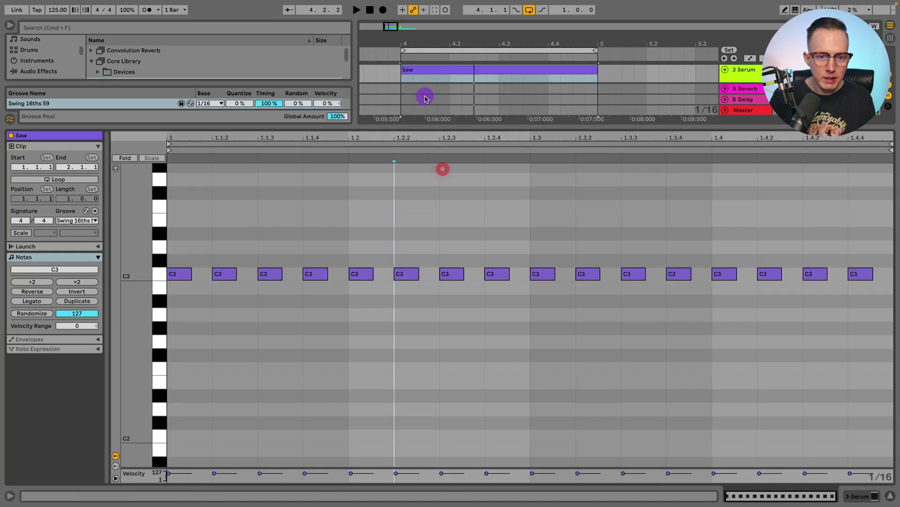
pyautogui.moveTo(212, 126); pyautogui.dragTo(212, 257)
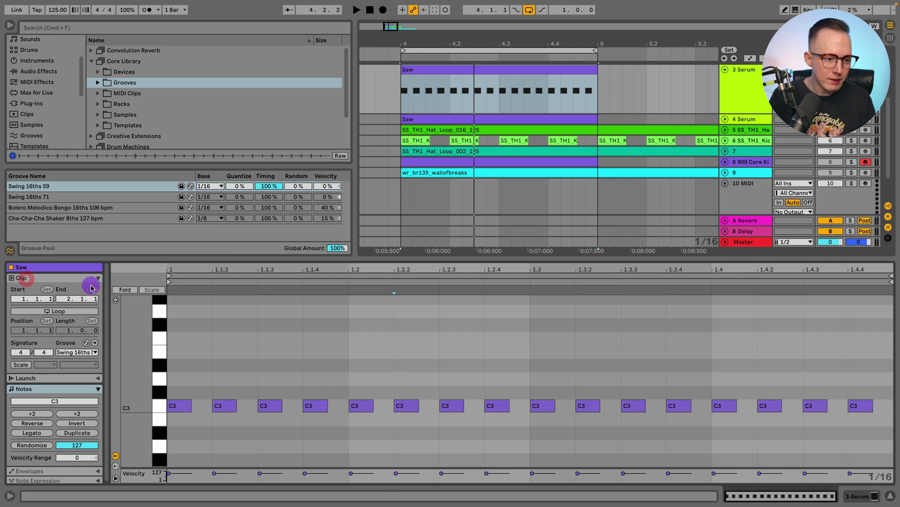
pyautogui.click(91, 353)
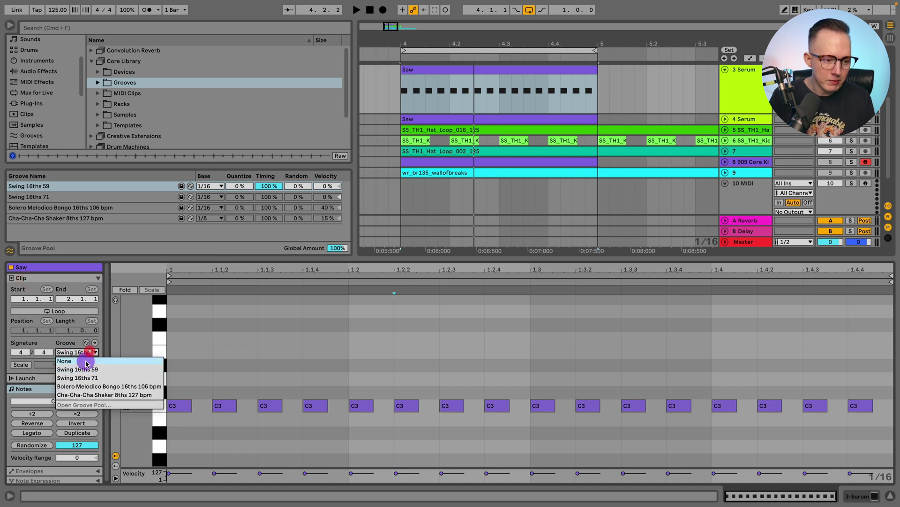
pyautogui.click(86, 357)
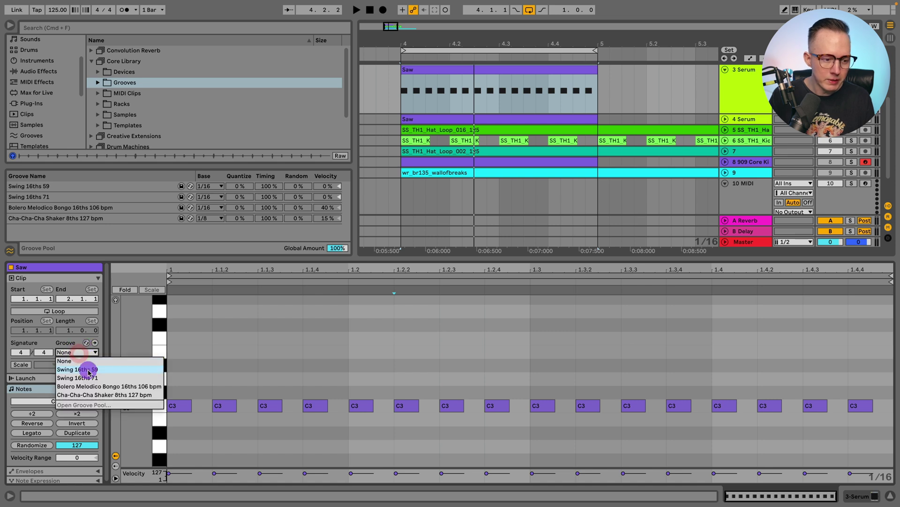
pyautogui.click(106, 373)
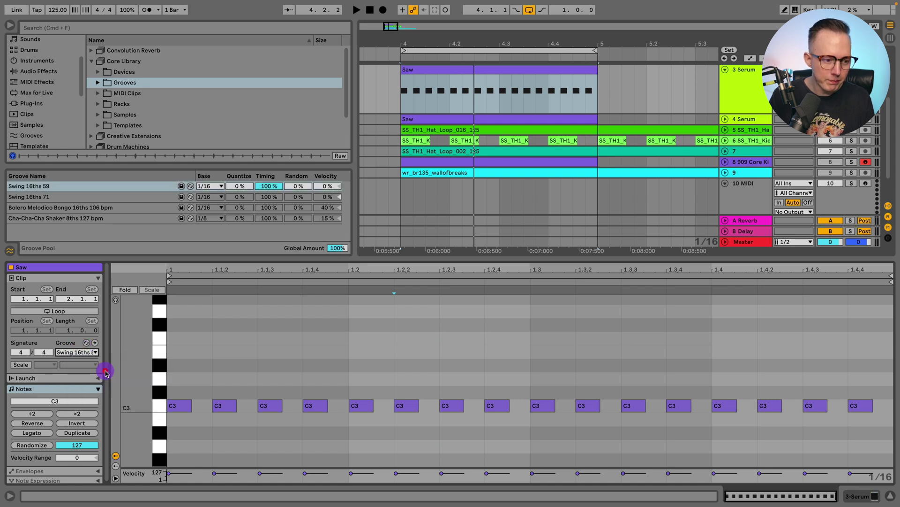
pyautogui.press('space')
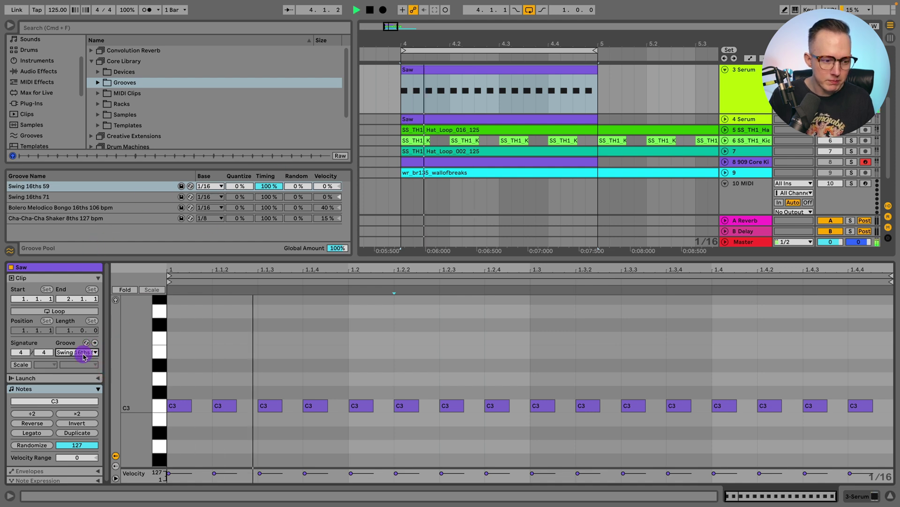
# Step: Audition the Saw clip with the Swing 16ths 71, Bolero Melodico Bongo 16ths 106 bpm and Cha-Cha-Cha Shaker 8ths 127 bpm grooves
pyautogui.click(85, 356)
pyautogui.click(89, 378)
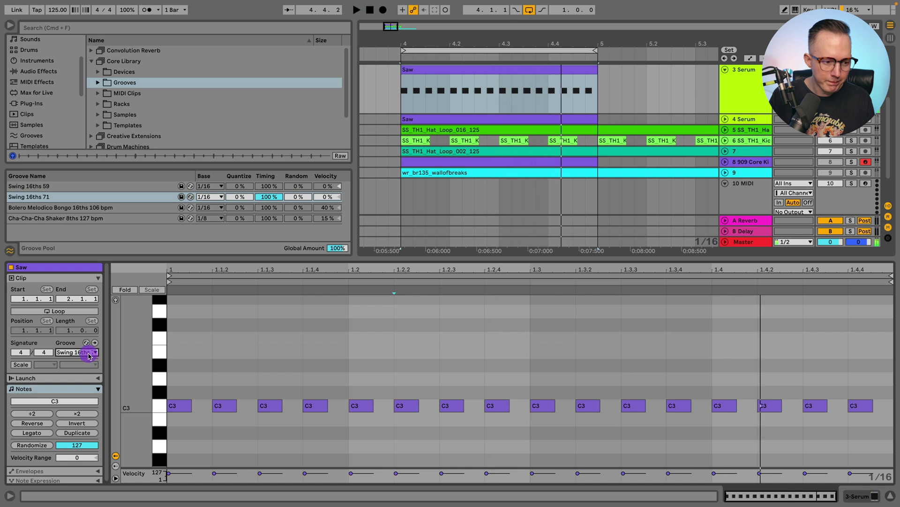
pyautogui.click(89, 355)
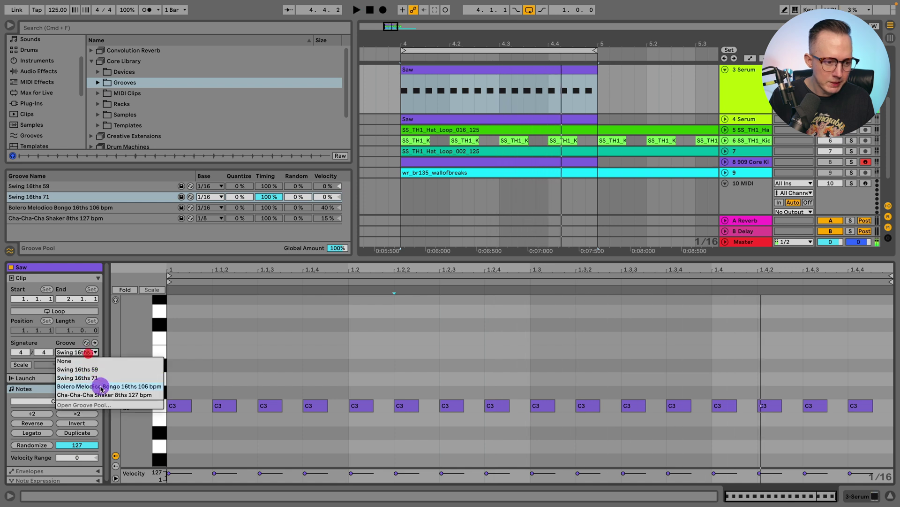
pyautogui.click(145, 387)
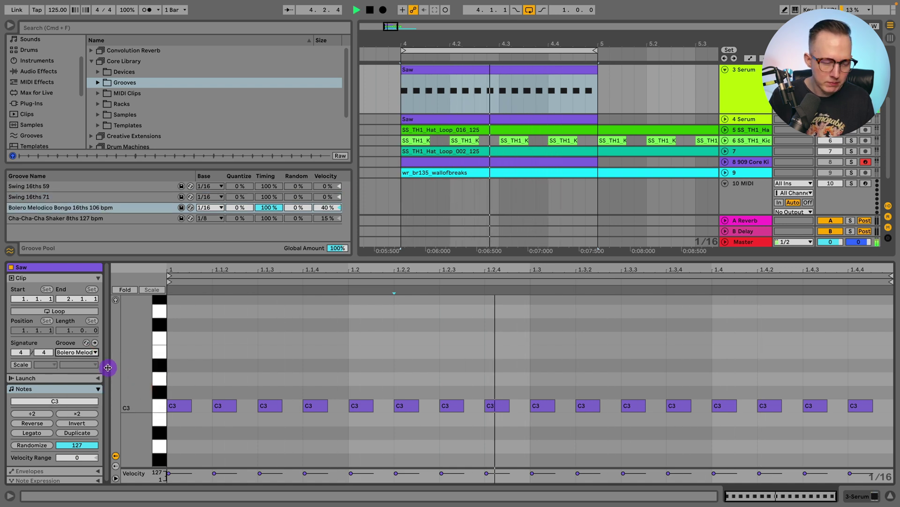
pyautogui.click(91, 355)
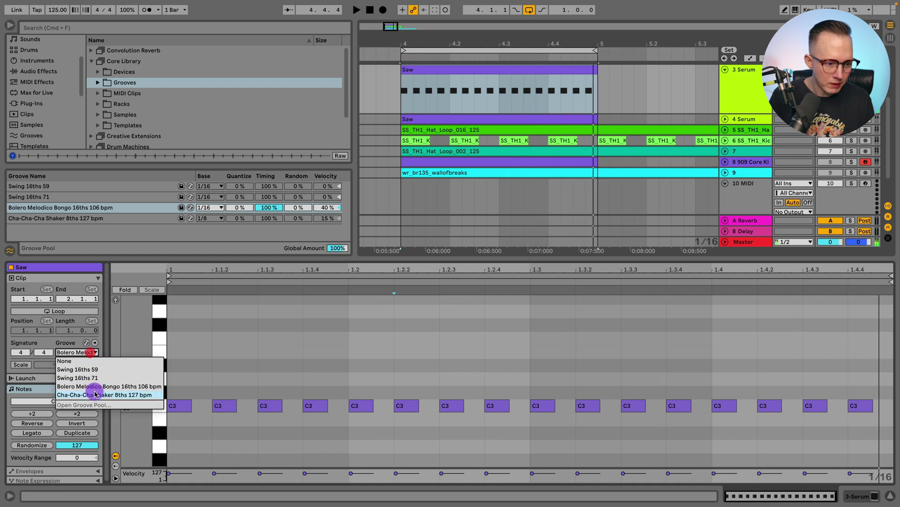
pyautogui.click(129, 393)
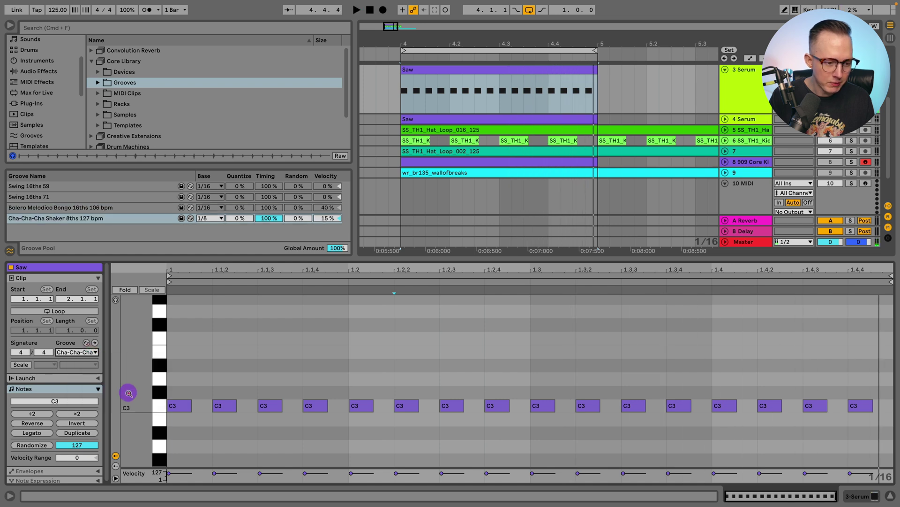
# Step: Set the Saw clip's groove back to Swing 16ths 59
pyautogui.click(81, 355)
pyautogui.click(81, 351)
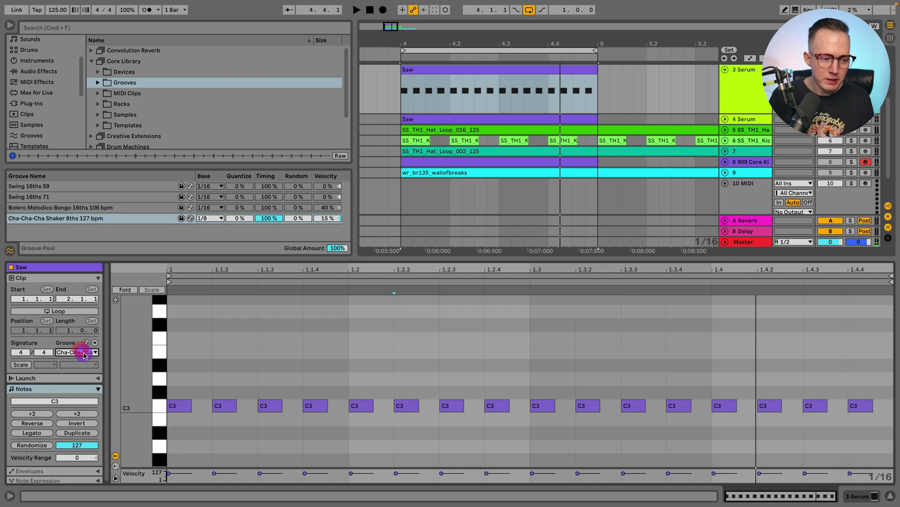
pyautogui.click(82, 353)
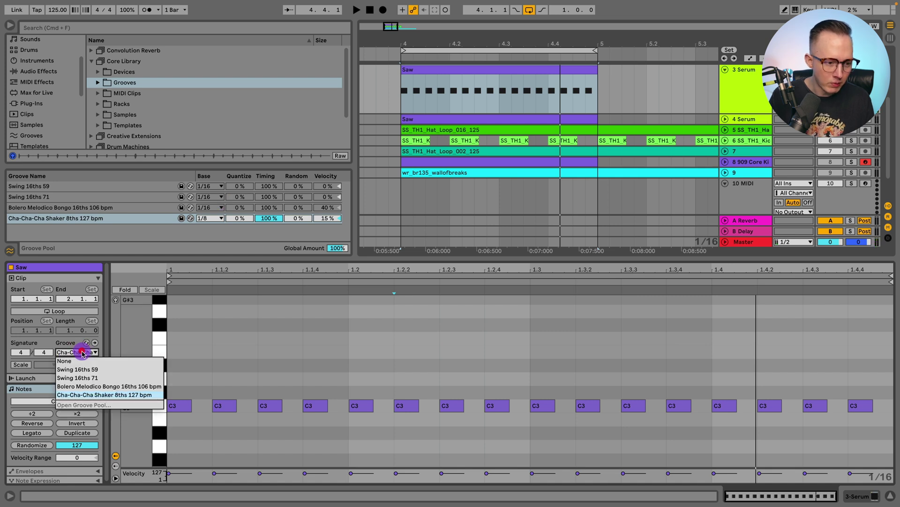
pyautogui.click(84, 354)
pyautogui.click(90, 354)
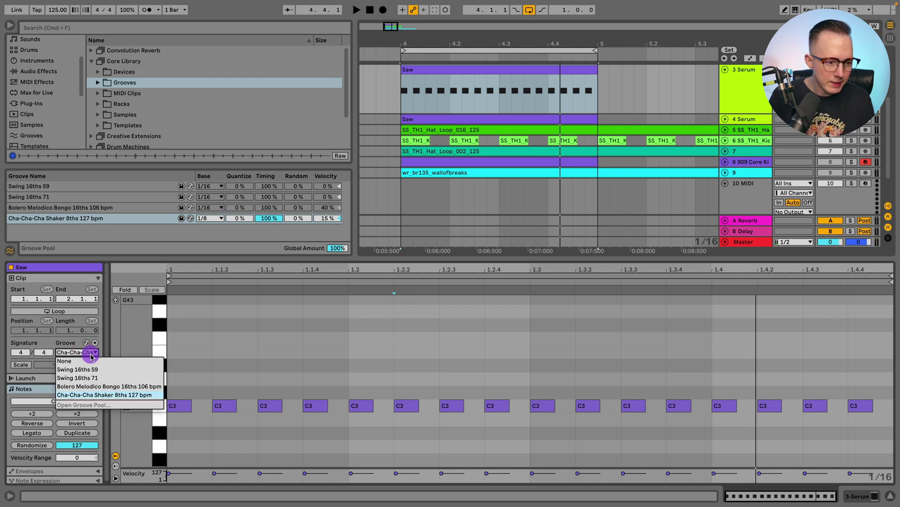
pyautogui.click(97, 371)
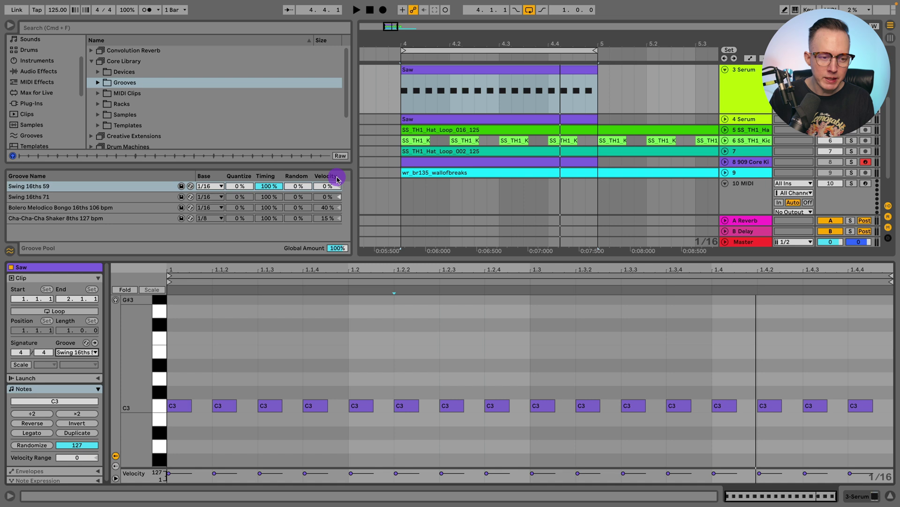
# Step: Look through the base options of the Swing 16ths 59 groove, try 1/8 and return the base to 1/16
pyautogui.click(218, 190)
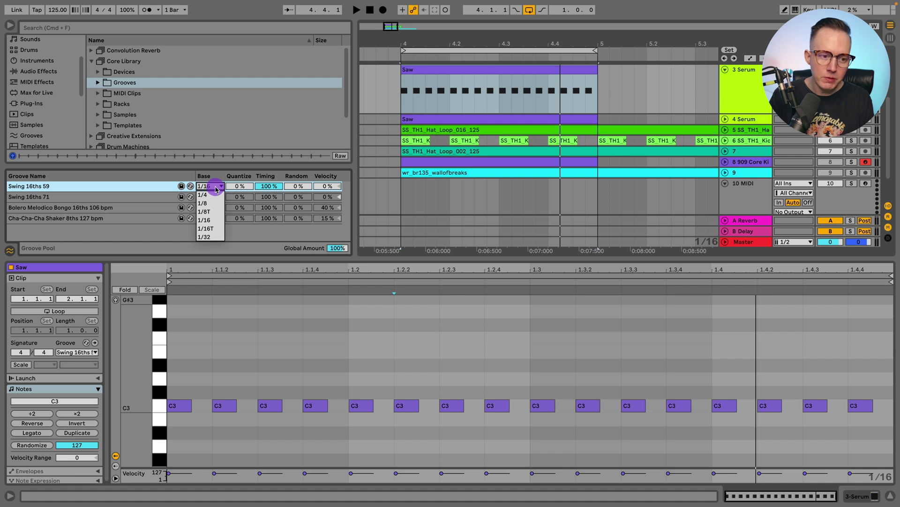
pyautogui.click(216, 189)
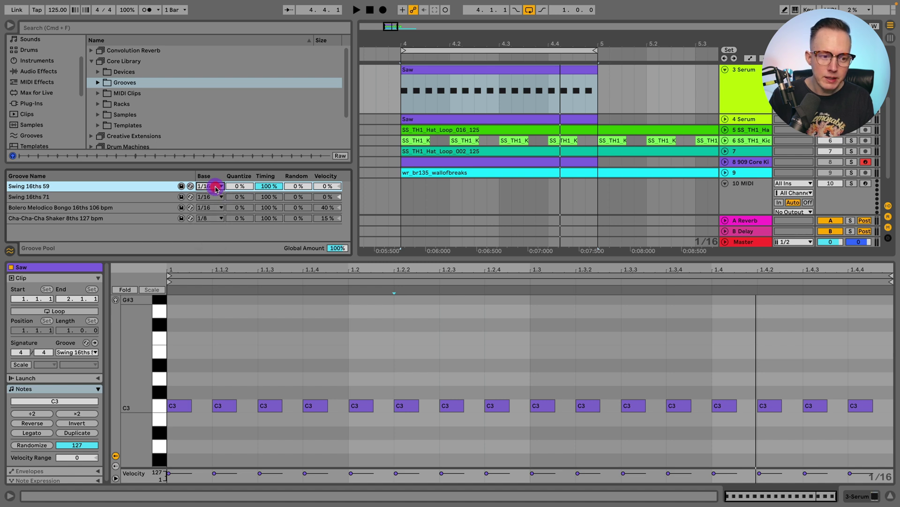
pyautogui.scroll(-3, 457, 196)
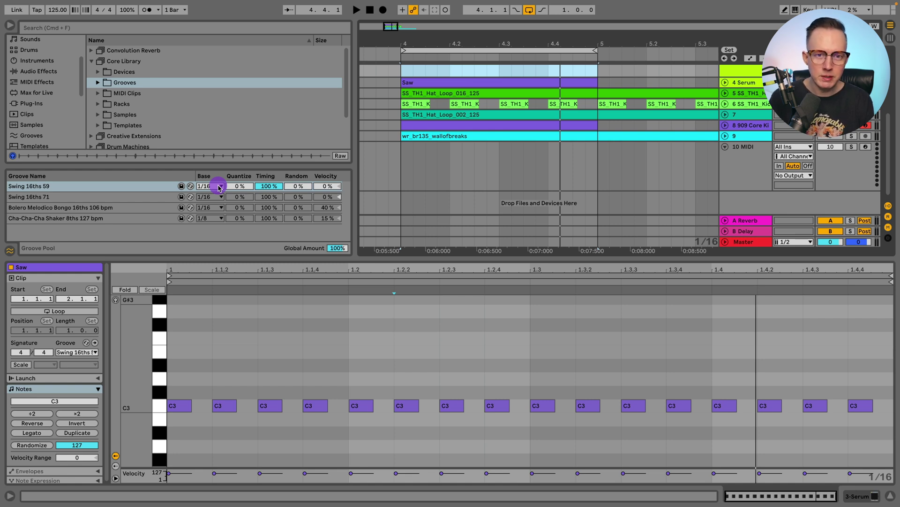
pyautogui.click(220, 187)
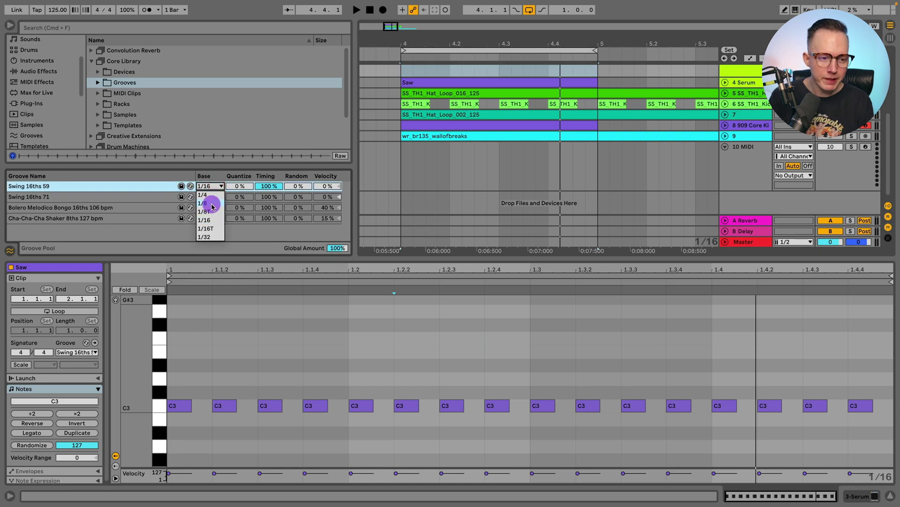
pyautogui.click(211, 205)
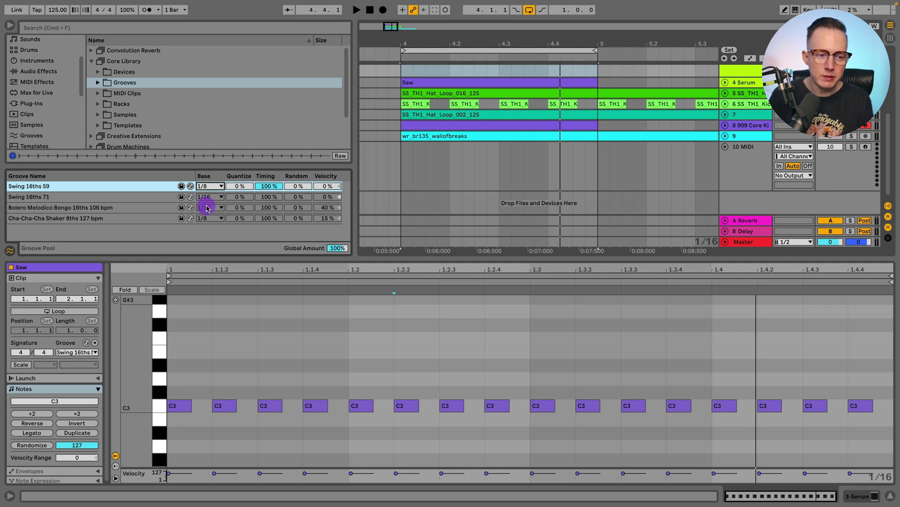
pyautogui.click(208, 186)
pyautogui.click(214, 216)
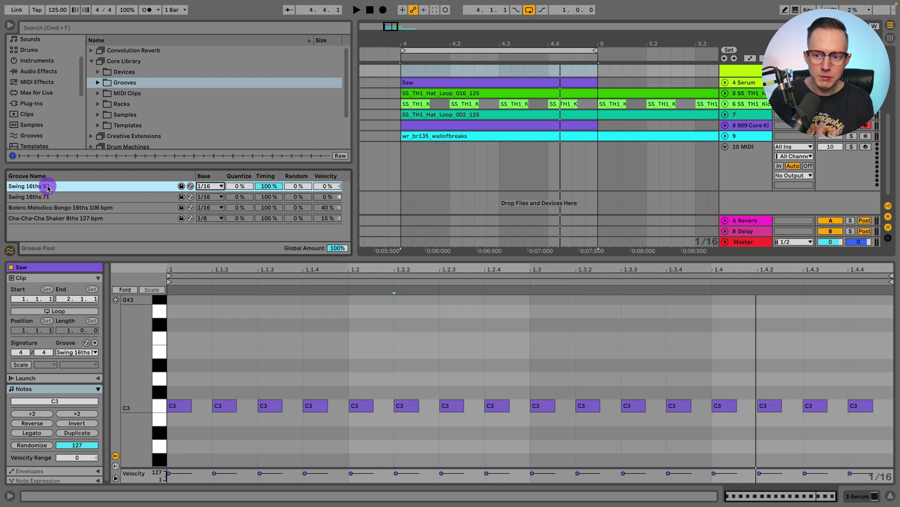
# Step: Place the Swing 16ths 59 groove as a clip at bar 4 on the 10 MIDI track and hide the browser to inspect it
pyautogui.moveTo(48, 187); pyautogui.dragTo(401, 178)
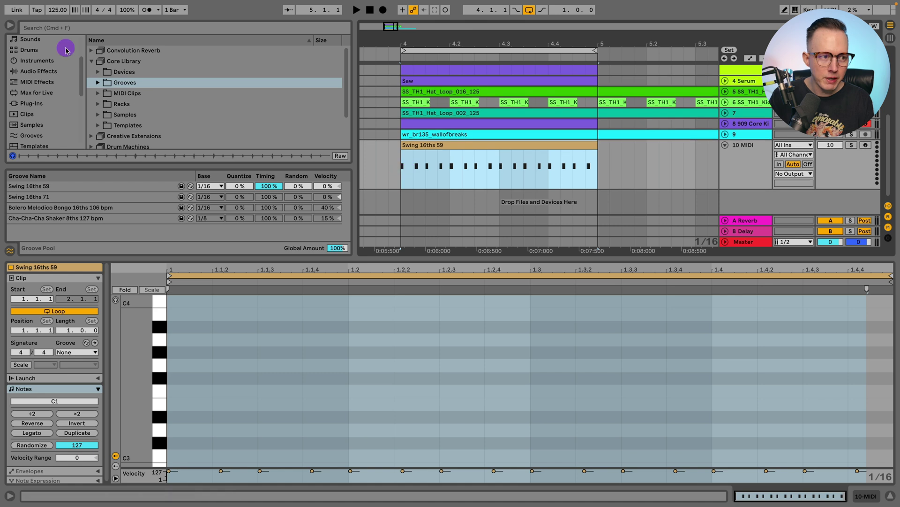
pyautogui.click(10, 25)
pyautogui.moveTo(81, 44); pyautogui.dragTo(235, 73)
pyautogui.hscroll(-2, 403, 148)
pyautogui.doubleClick(324, 144)
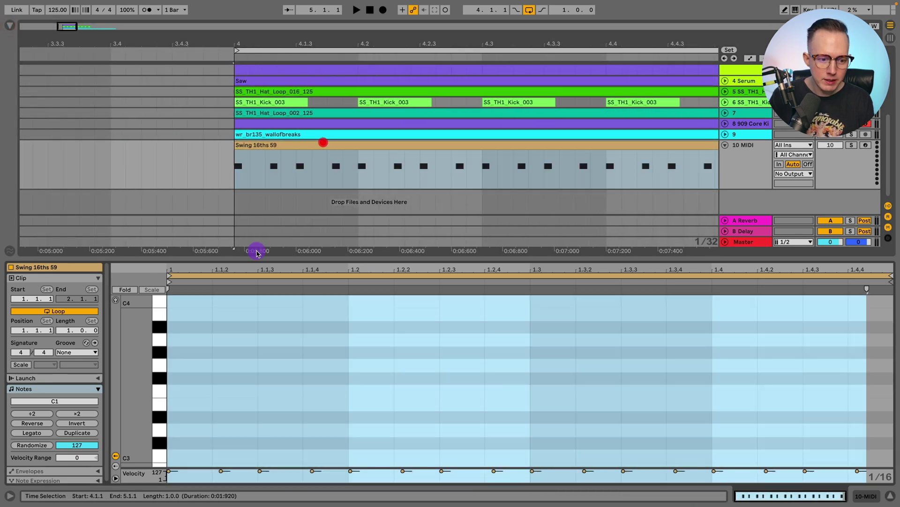
# Step: Open the Swing 16ths 59 clip on the 10 MIDI track and bring its C1 notes into view
pyautogui.scroll(-5, 226, 384)
pyautogui.scroll(5, 230, 385)
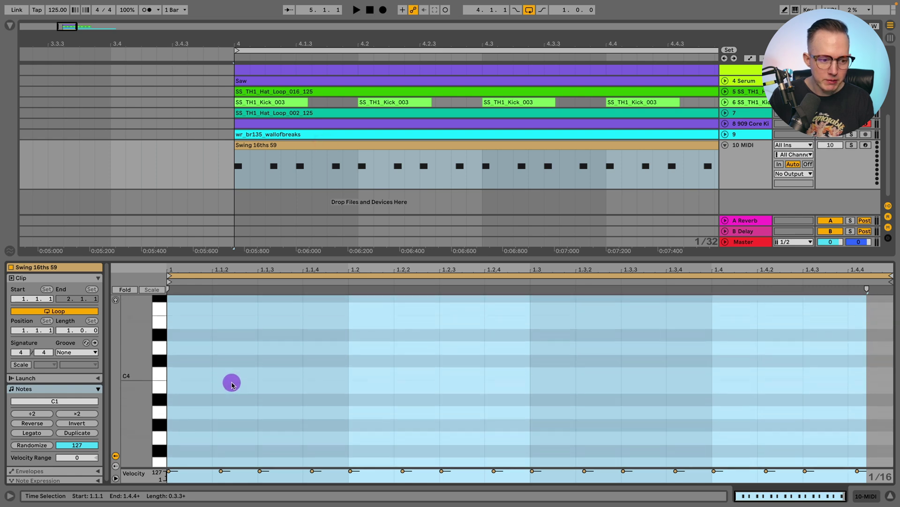
pyautogui.doubleClick(291, 143)
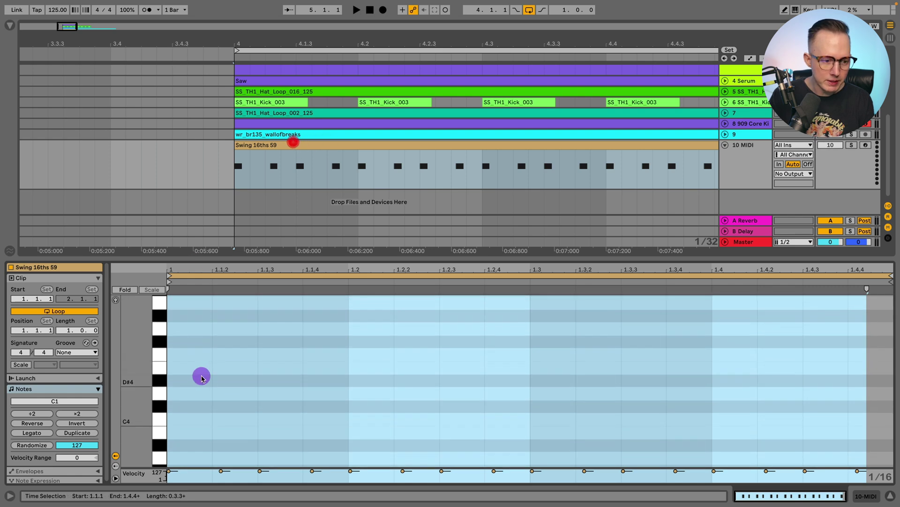
pyautogui.scroll(-4, 204, 376)
pyautogui.scroll(-5, 206, 378)
pyautogui.click(211, 378)
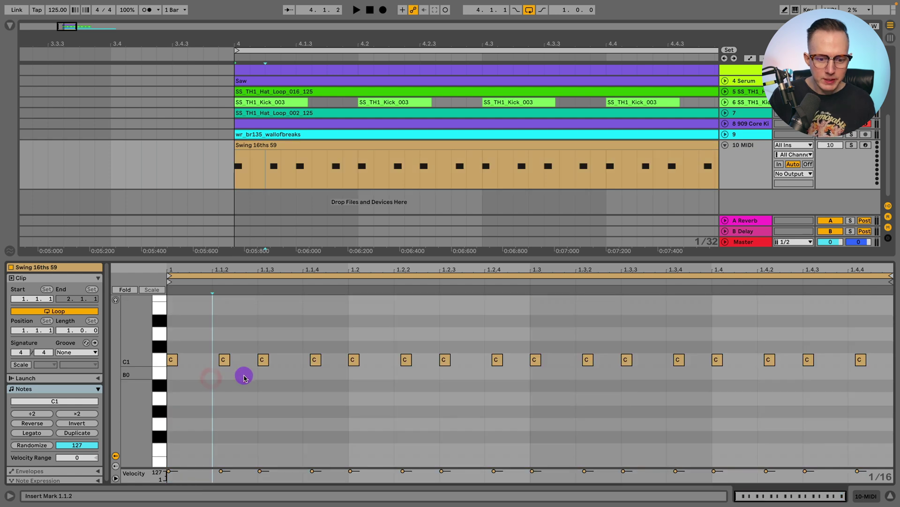
# Step: Check which of the Swing 16ths 59 clip's notes fall on a 1/8 grid and return the grid to 1/16
pyautogui.rightClick(249, 377)
pyautogui.click(267, 362)
pyautogui.click(356, 361)
pyautogui.click(445, 360)
pyautogui.click(537, 359)
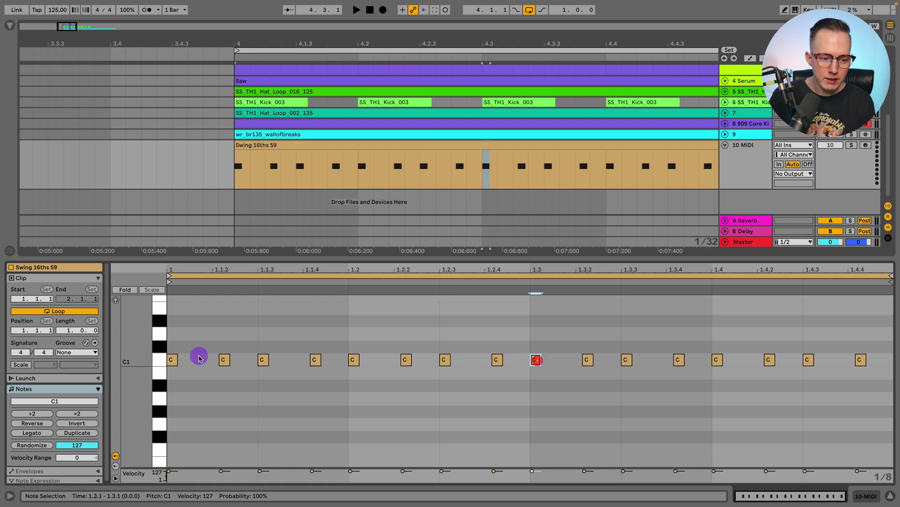
pyautogui.rightClick(284, 389)
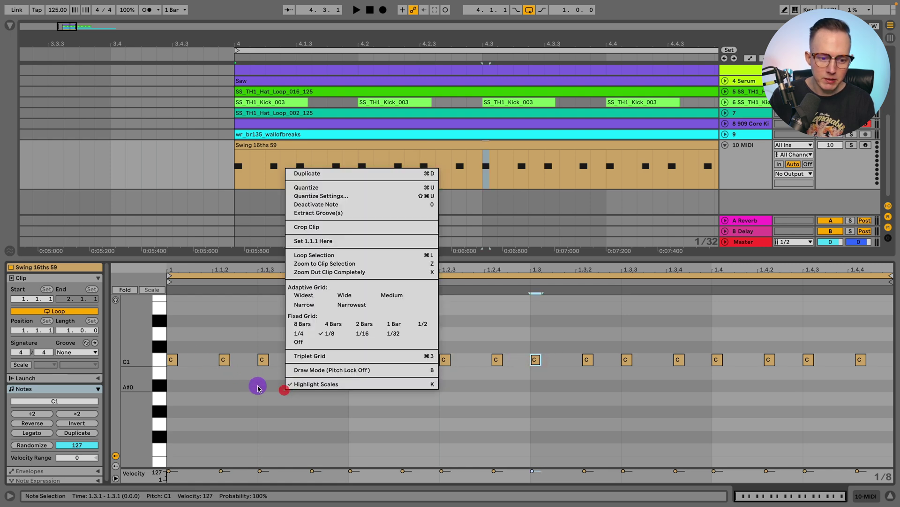
pyautogui.click(367, 334)
pyautogui.click(525, 384)
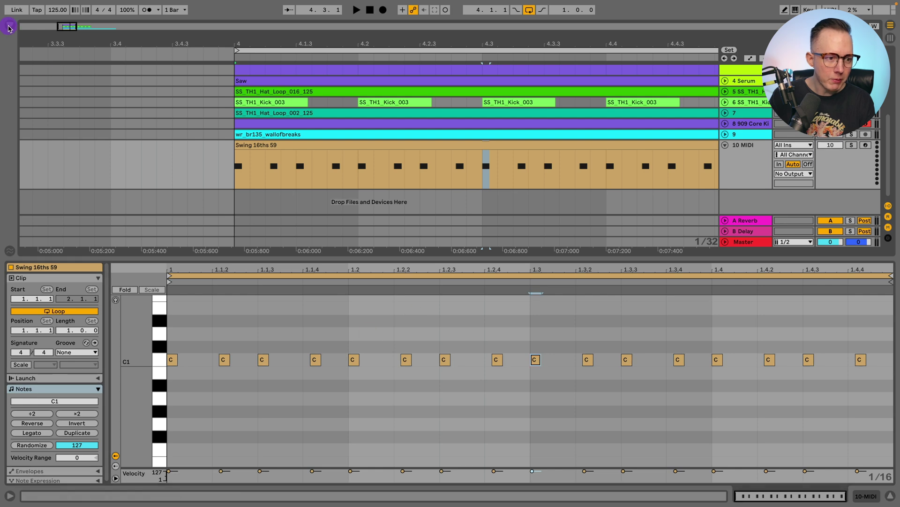
# Step: Show the browser again, set the Swing 16ths 59 groove's base to 1/8 and play the loop with it
pyautogui.click(9, 25)
pyautogui.click(210, 186)
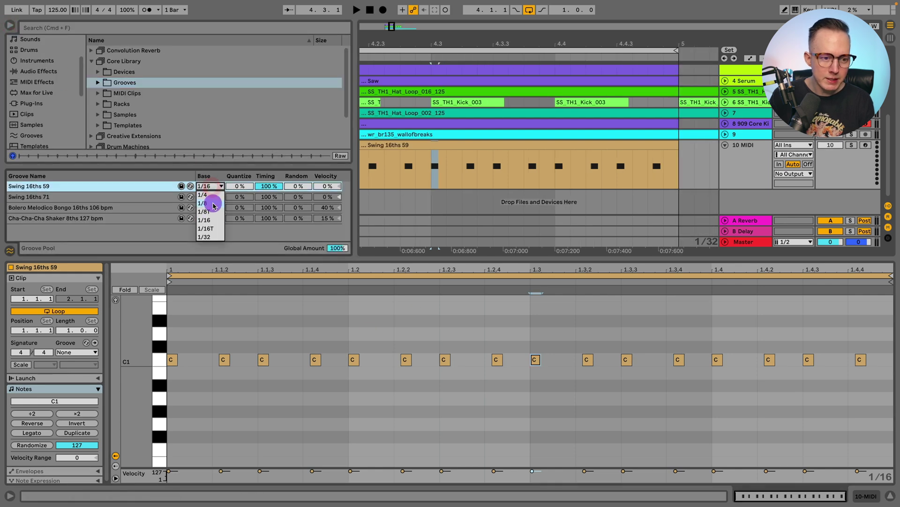
pyautogui.click(212, 203)
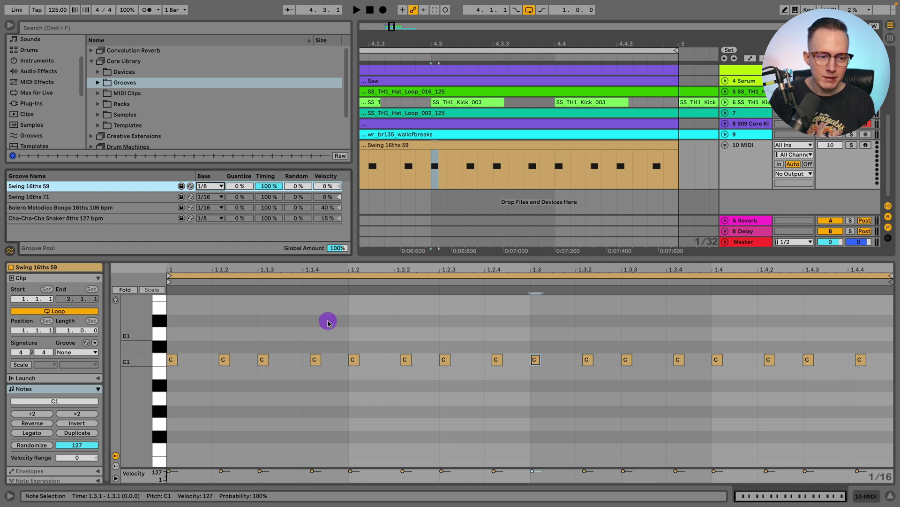
pyautogui.press('space')
pyautogui.moveTo(405, 48); pyautogui.dragTo(406, 19)
pyautogui.hscroll(-3, 460, 166)
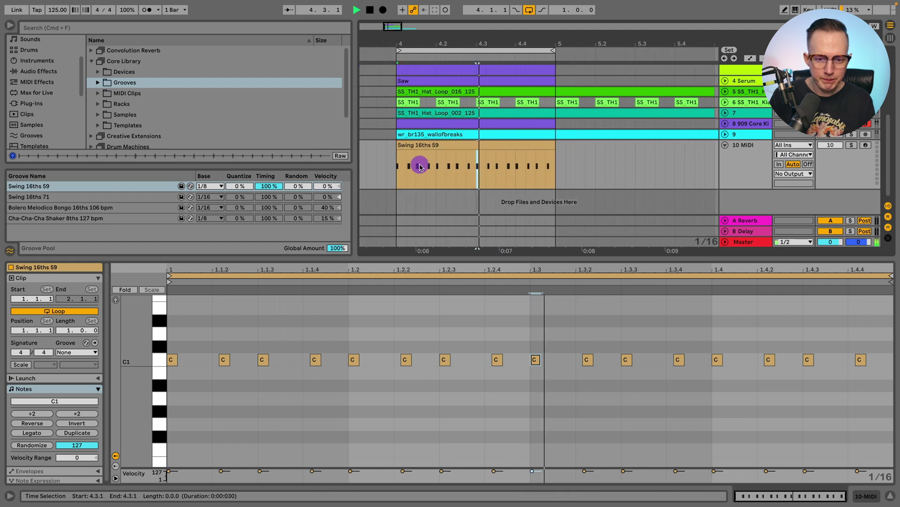
pyautogui.scroll(5, 435, 167)
pyautogui.hscroll(2, 435, 169)
pyautogui.press('space')
pyautogui.click(495, 97)
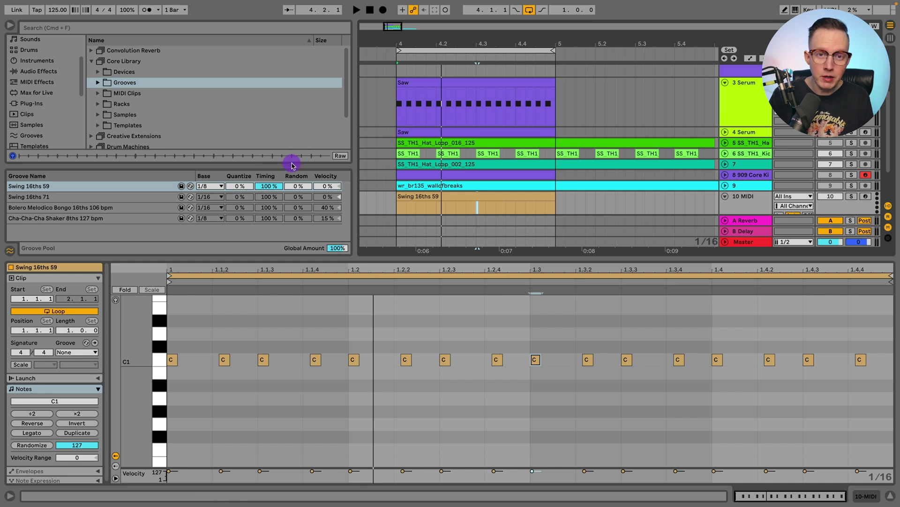
# Step: Set the Swing 16ths 59 groove's base to 1/16 and listen to the loop for comparison
pyautogui.click(214, 187)
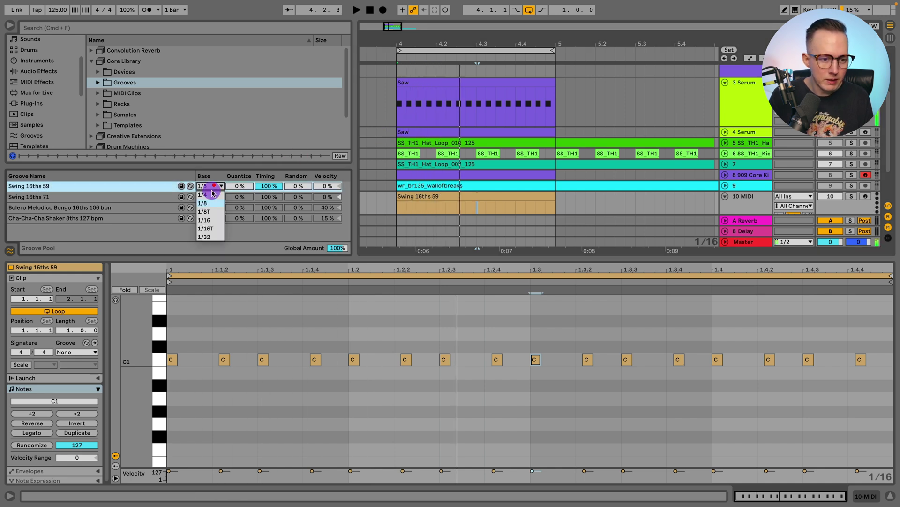
pyautogui.click(210, 220)
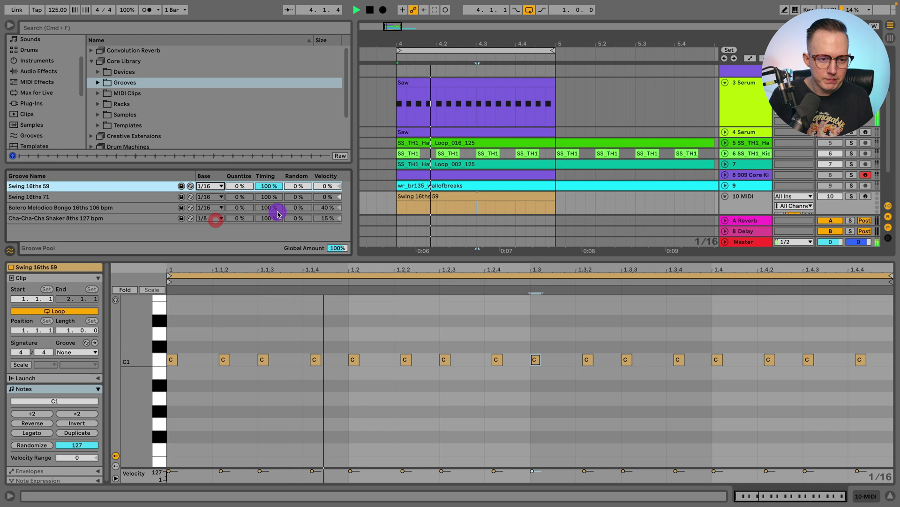
pyautogui.click(238, 187)
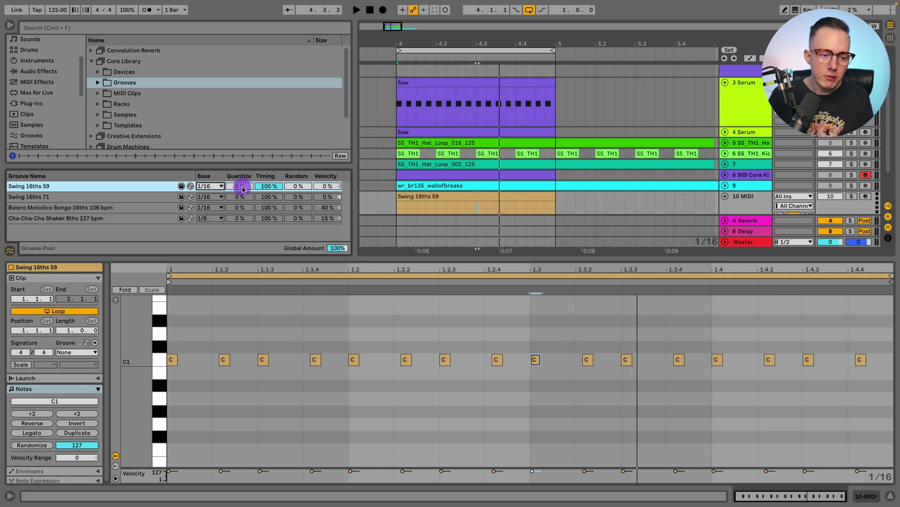
pyautogui.click(222, 313)
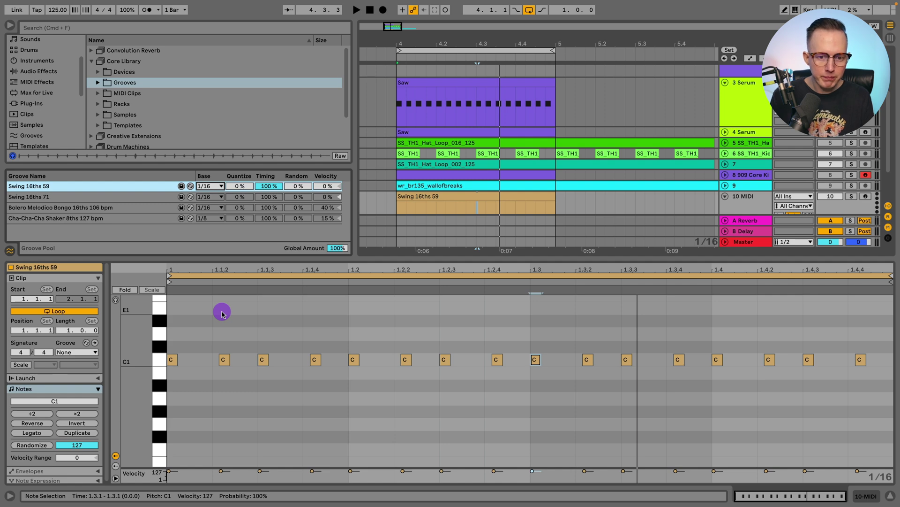
# Step: Open the Saw clip on the 3 Serum track and move its second, fourth and sixth C3 notes slightly late, off the 1/16 grid
pyautogui.click(474, 82)
pyautogui.click(255, 338)
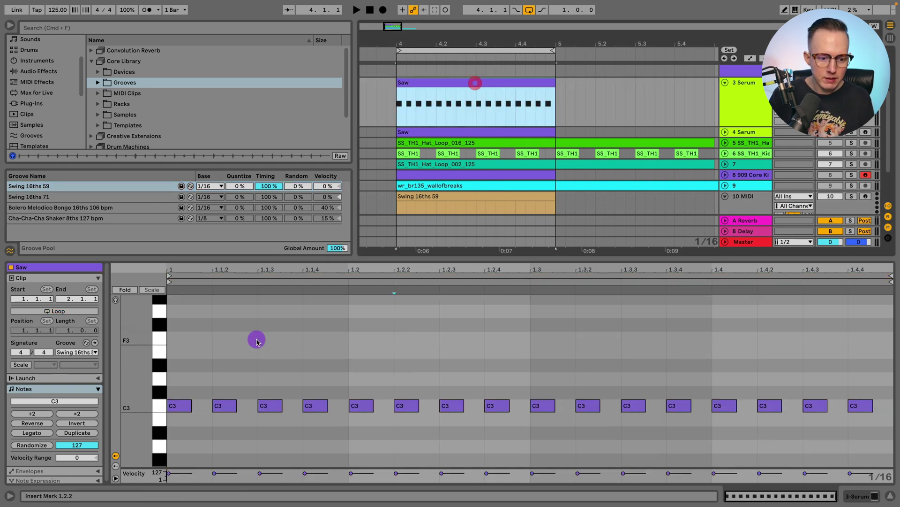
pyautogui.scroll(-5, 329, 338)
pyautogui.scroll(3, 338, 330)
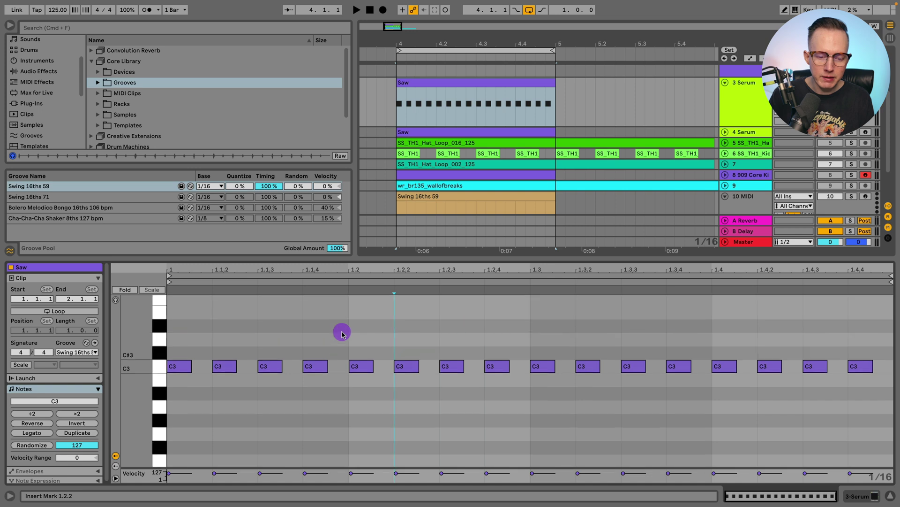
pyautogui.moveTo(230, 367); pyautogui.dragTo(238, 366)
pyautogui.moveTo(321, 366); pyautogui.dragTo(330, 367)
pyautogui.moveTo(404, 365); pyautogui.dragTo(412, 366)
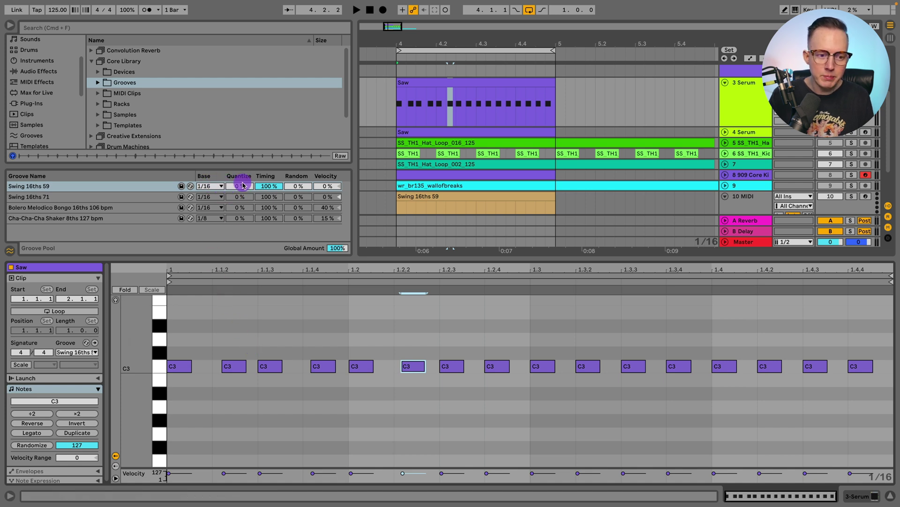
# Step: Set the Swing 16ths 59 groove's Quantize to 100% and its Timing to 0%
pyautogui.moveTo(244, 187); pyautogui.dragTo(244, 180)
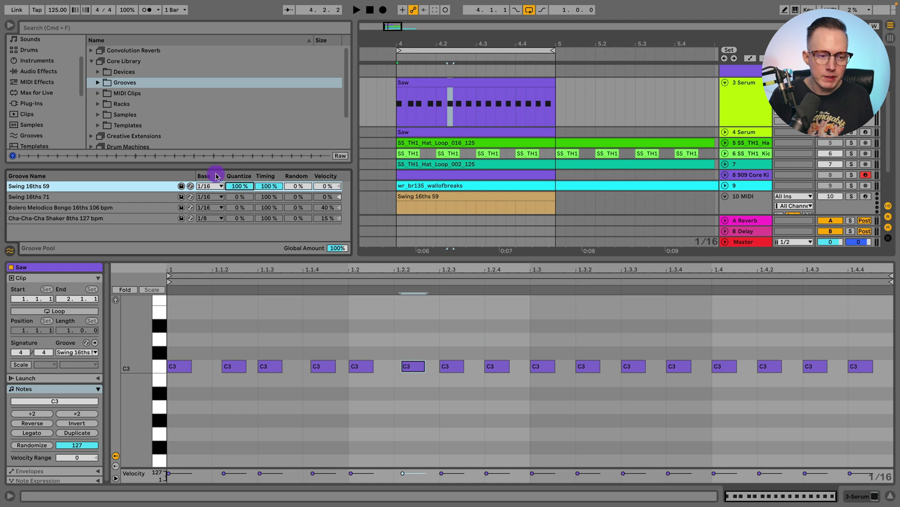
pyautogui.click(267, 188)
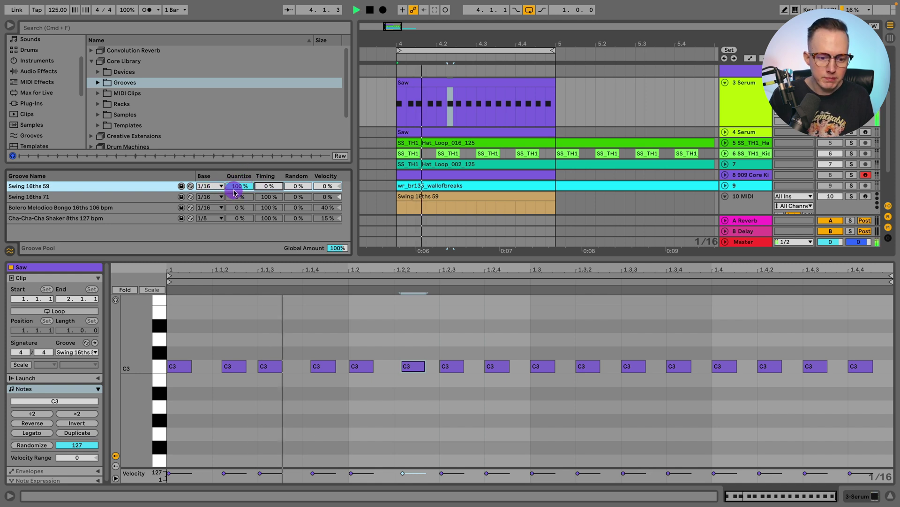
# Step: Set the Swing 16ths 59 groove's base to 1/8, compare Quantize at 0% and 100%, and return Quantize to 0%
pyautogui.click(218, 186)
pyautogui.click(215, 203)
pyautogui.moveTo(242, 187); pyautogui.dragTo(242, 225)
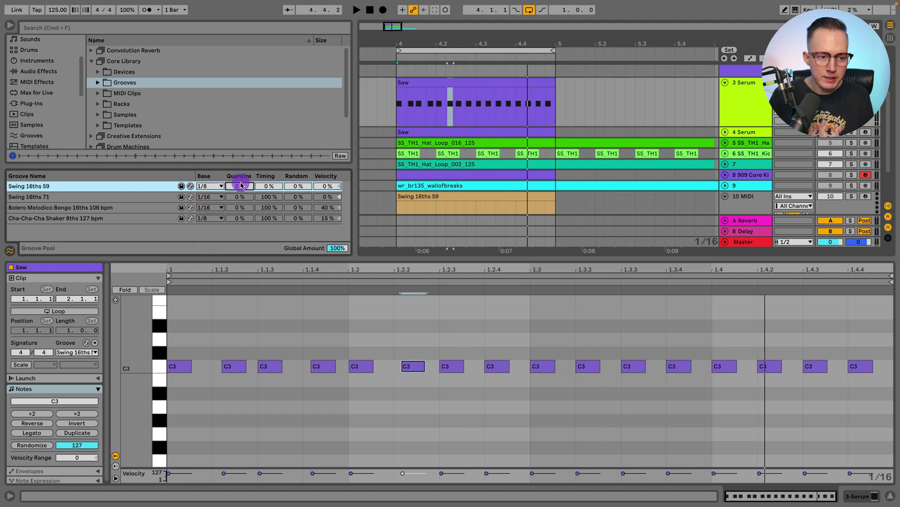
pyautogui.moveTo(243, 192); pyautogui.dragTo(243, 143)
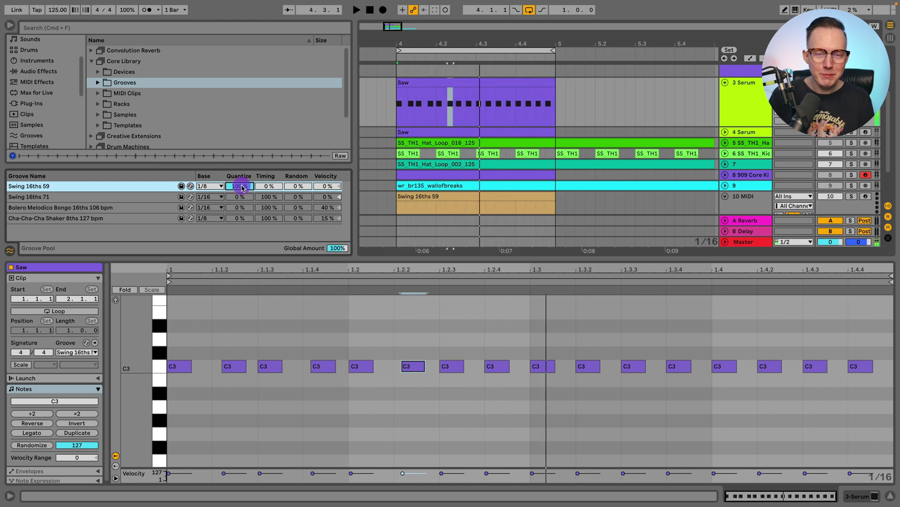
pyautogui.click(220, 188)
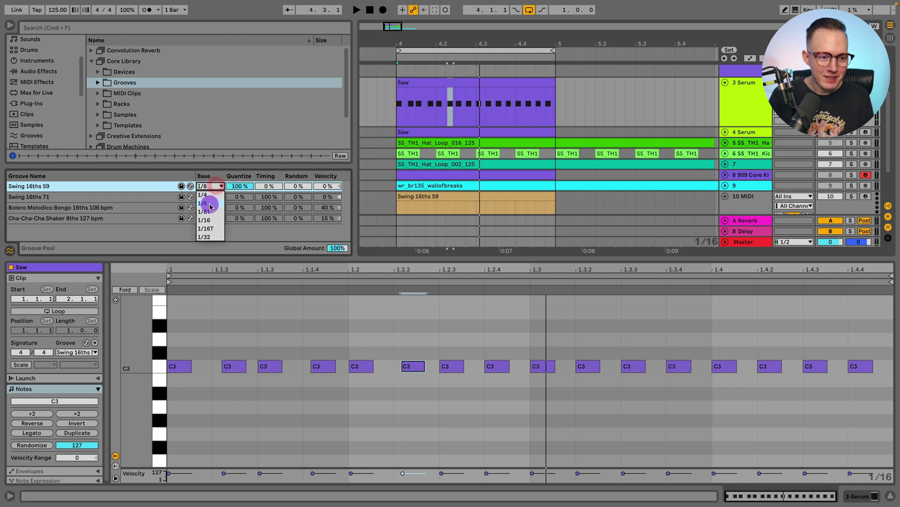
pyautogui.click(210, 204)
pyautogui.moveTo(238, 189); pyautogui.dragTo(238, 190)
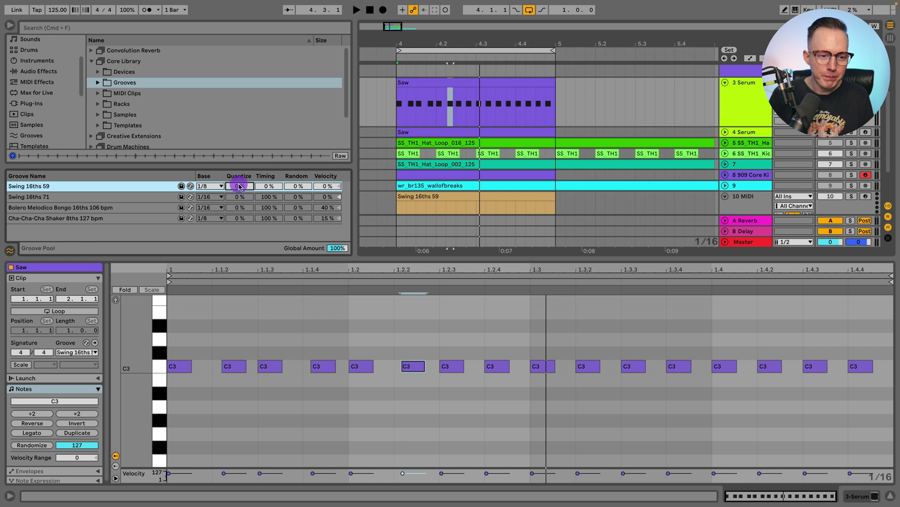
# Step: Quantize all notes of the Saw clip back onto the grid
pyautogui.click(297, 333)
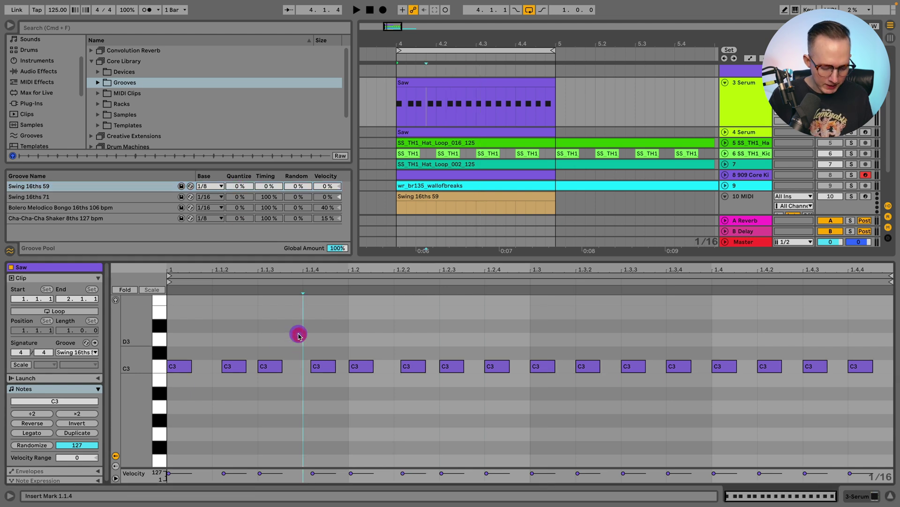
pyautogui.press('super+a')
pyautogui.press('super+u')
pyautogui.click(298, 335)
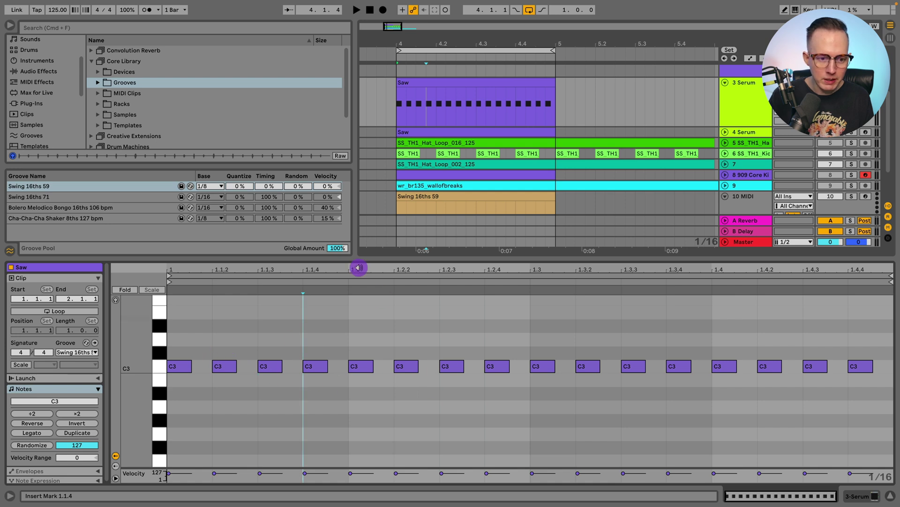
# Step: Set the Swing 16ths 59 groove's Timing to 100% and play the loop with the 1/8 base
pyautogui.click(272, 187)
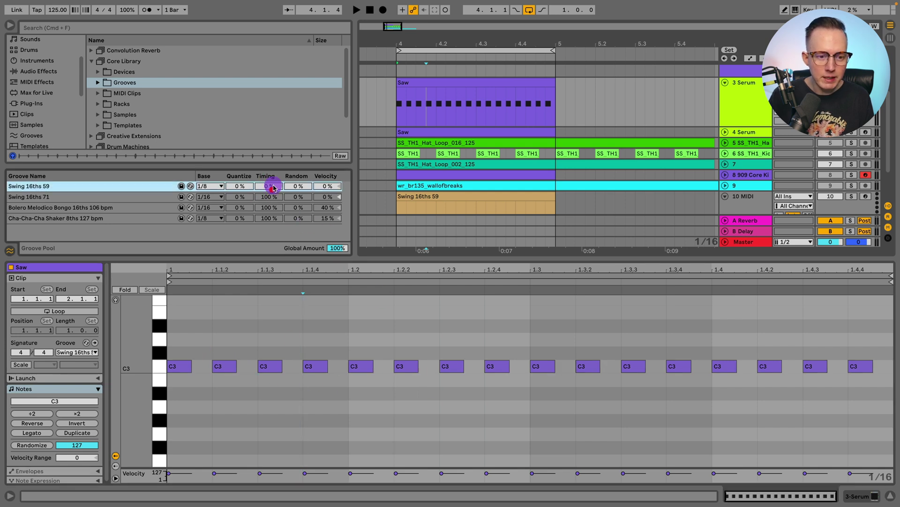
pyautogui.moveTo(274, 188); pyautogui.dragTo(274, 182)
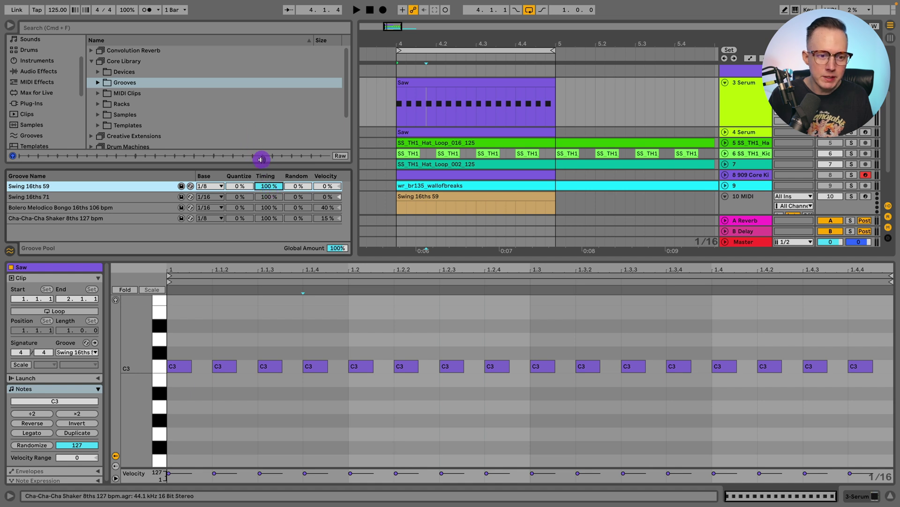
pyautogui.press('space')
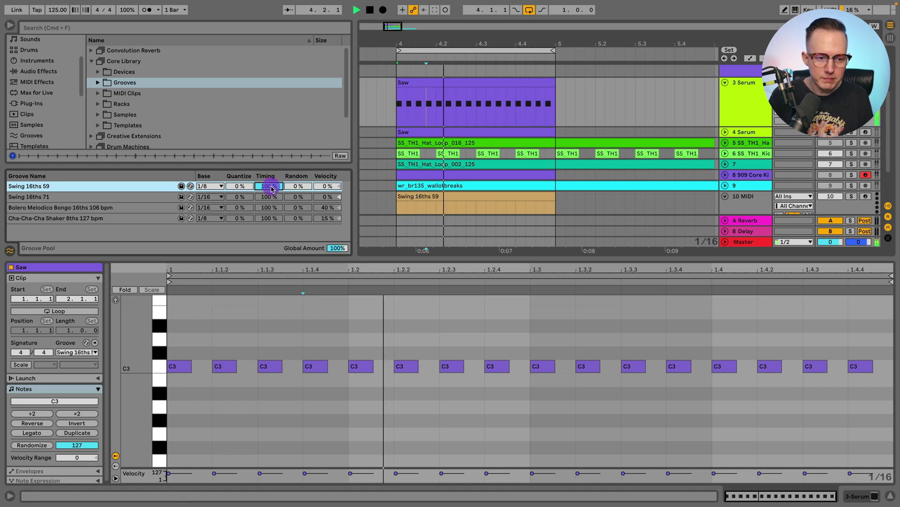
pyautogui.press('space')
# Step: Return the Swing 16ths 59 groove's base to 1/16 and play the loop
pyautogui.click(216, 186)
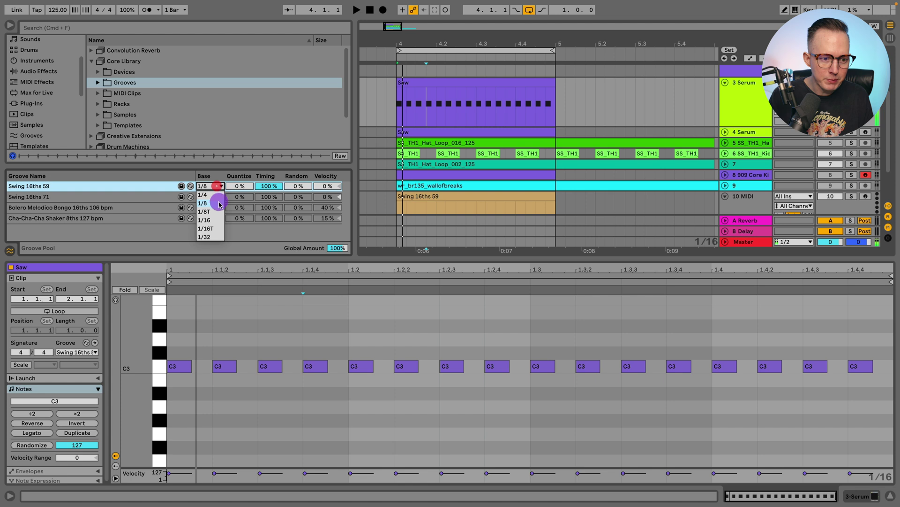
pyautogui.click(215, 220)
pyautogui.press('space')
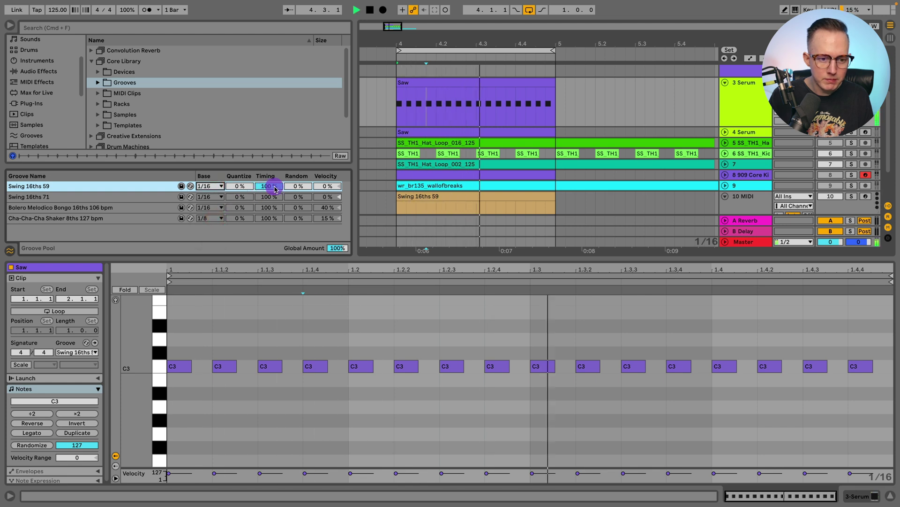
# Step: Audition the Swing 16ths 59 groove with Random raised to 43% and up to 100%, and return Random to 0%
pyautogui.moveTo(299, 190); pyautogui.dragTo(298, 185)
pyautogui.press('space')
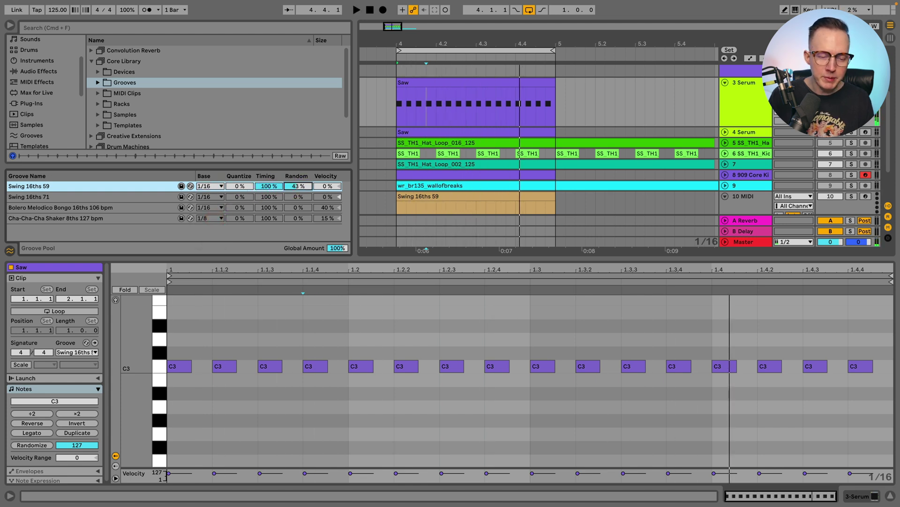
pyautogui.press('space')
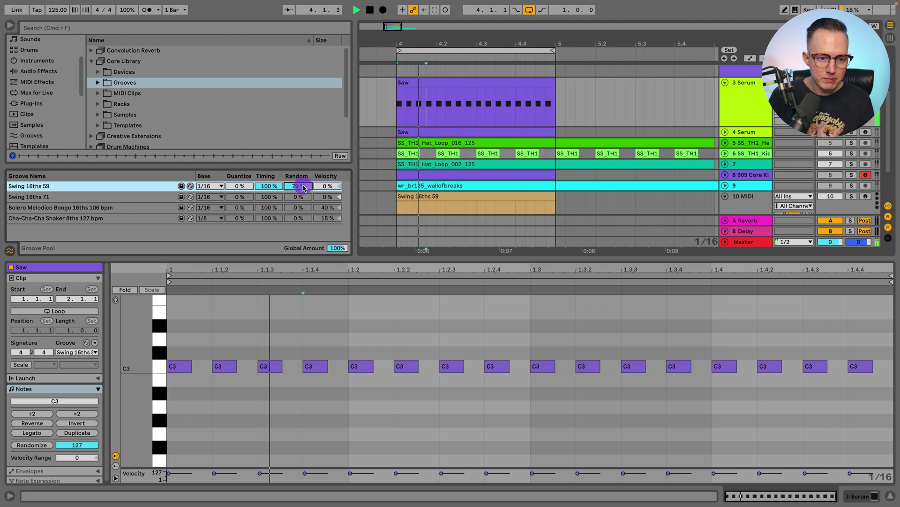
pyautogui.moveTo(298, 186); pyautogui.dragTo(304, 181)
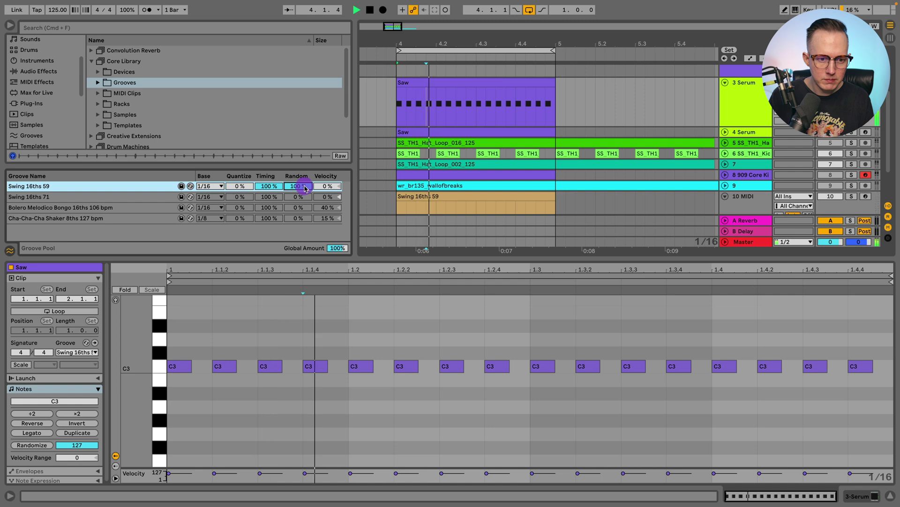
pyautogui.moveTo(304, 188); pyautogui.dragTo(304, 237)
pyautogui.press('space')
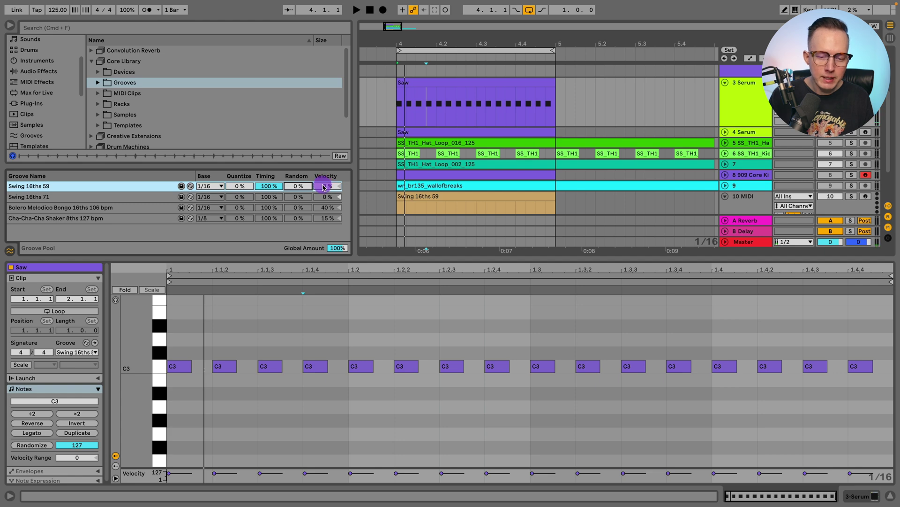
# Step: Open the Swing 16ths 59 clip on track 10 and inspect its note velocities in an enlarged Velocity lane
pyautogui.scroll(-3, 655, 141)
pyautogui.click(443, 145)
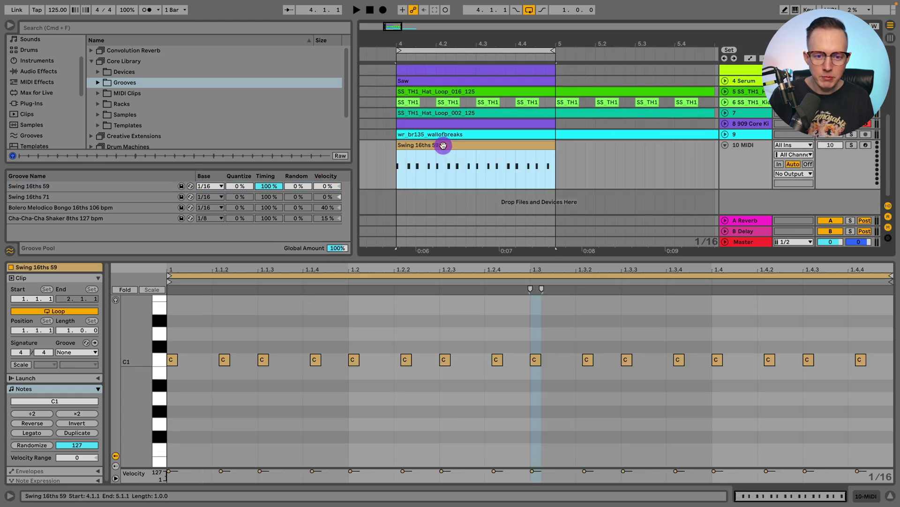
pyautogui.doubleClick(443, 146)
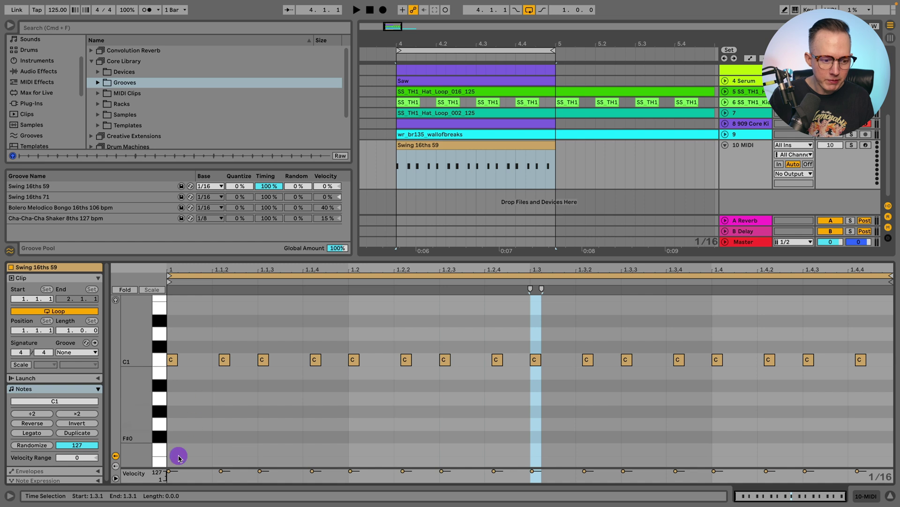
pyautogui.moveTo(188, 467); pyautogui.dragTo(191, 412)
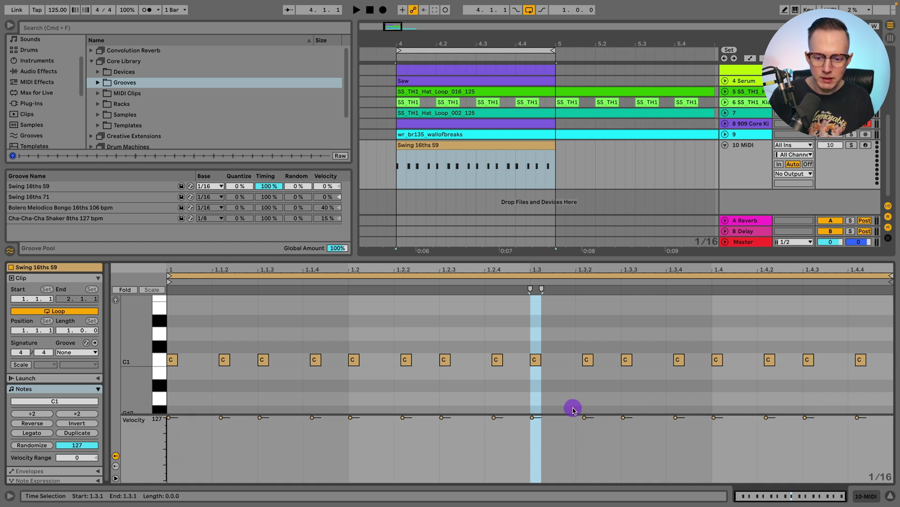
pyautogui.moveTo(555, 415); pyautogui.dragTo(553, 451)
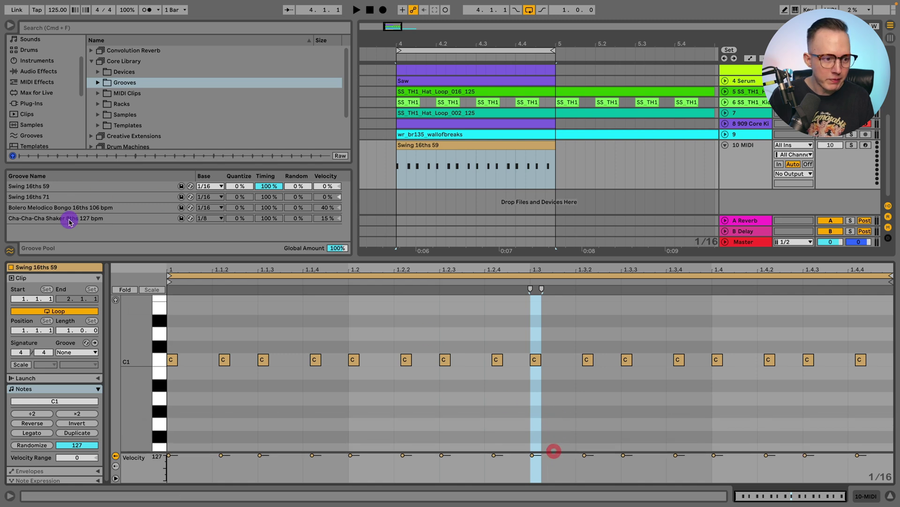
# Step: Place the Bolero Melodico Bongo 16ths 106 bpm groove as a MIDI clip at bar 4 of track 10 and inspect its notes and velocities
pyautogui.moveTo(76, 208); pyautogui.dragTo(407, 167)
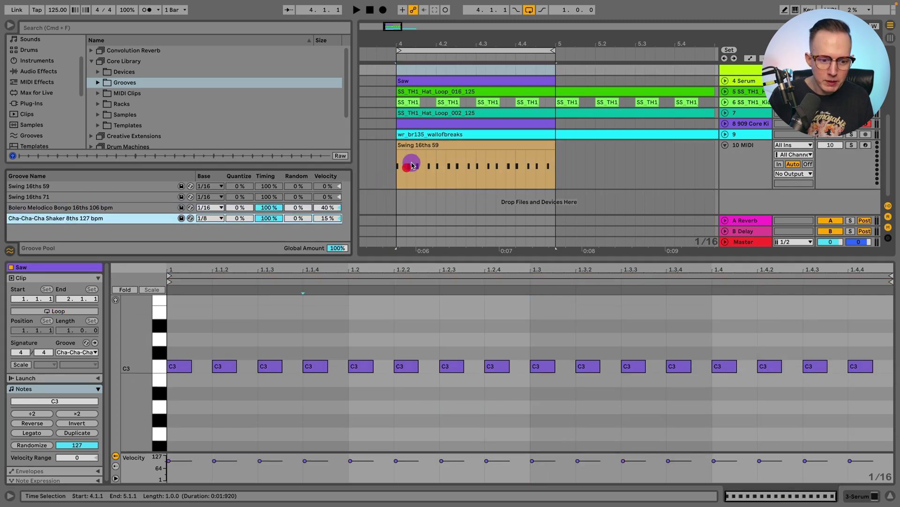
pyautogui.click(431, 147)
pyautogui.moveTo(62, 207); pyautogui.dragTo(419, 148)
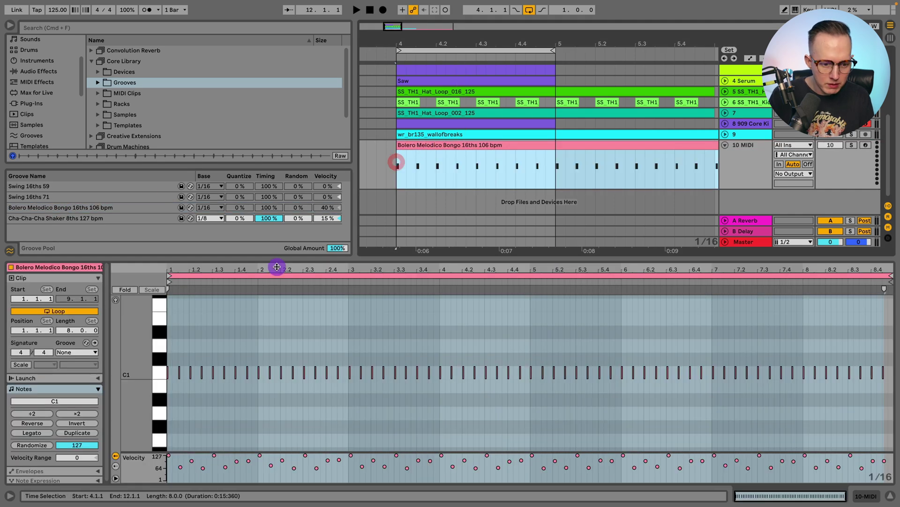
pyautogui.moveTo(144, 335)
pyautogui.mouseDown()
pyautogui.moveTo(152, 356)
pyautogui.moveTo(152, 328)
pyautogui.mouseUp()
pyautogui.moveTo(182, 270); pyautogui.dragTo(182, 325)
pyautogui.scroll(4, 274, 331)
pyautogui.scroll(-4, 280, 337)
pyautogui.hscroll(-2, 286, 340)
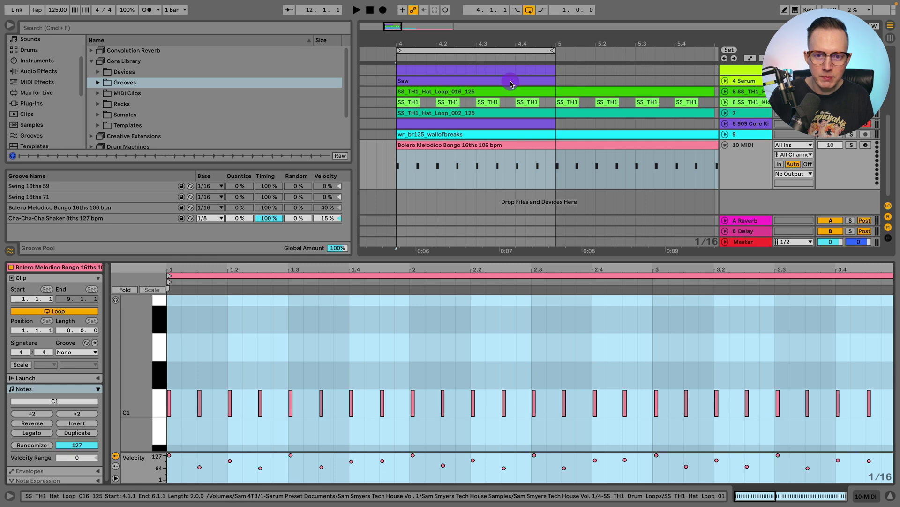
# Step: Open the Saw clip on track 3 and play the loop with the Cha-Cha-Cha Shaker 8ths 127 bpm groove
pyautogui.moveTo(514, 43); pyautogui.dragTo(513, 34)
pyautogui.scroll(3, 550, 105)
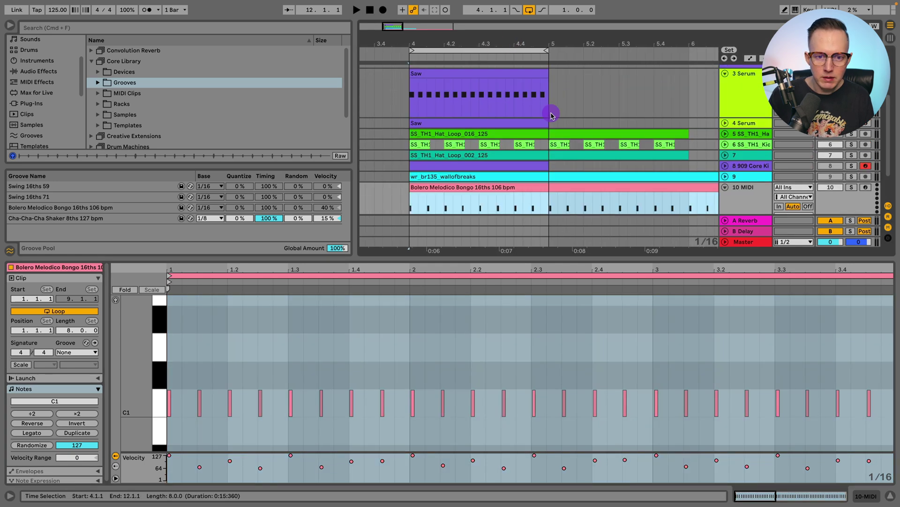
pyautogui.click(452, 79)
pyautogui.click(745, 98)
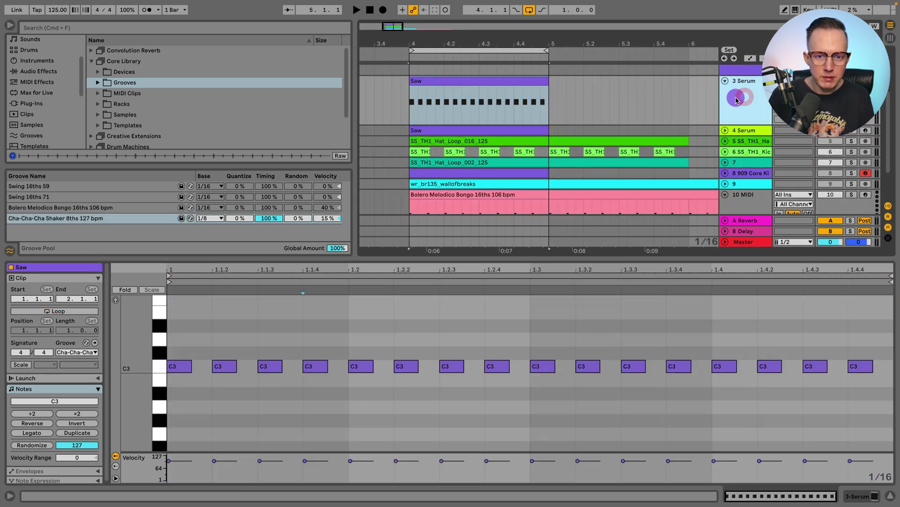
pyautogui.press('space')
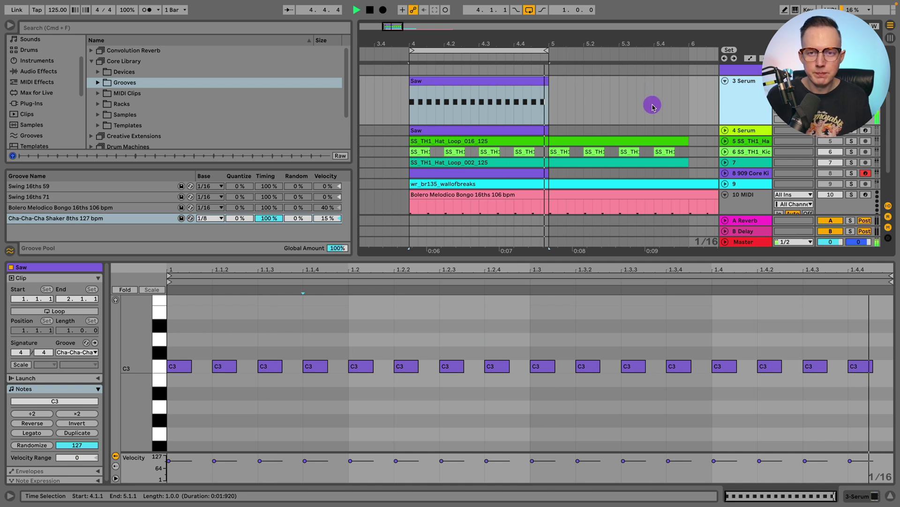
# Step: Assign the Bolero Melodico Bongo 16ths 106 bpm groove to the Saw clip and set the groove's Velocity to 100%
pyautogui.click(76, 352)
pyautogui.click(142, 388)
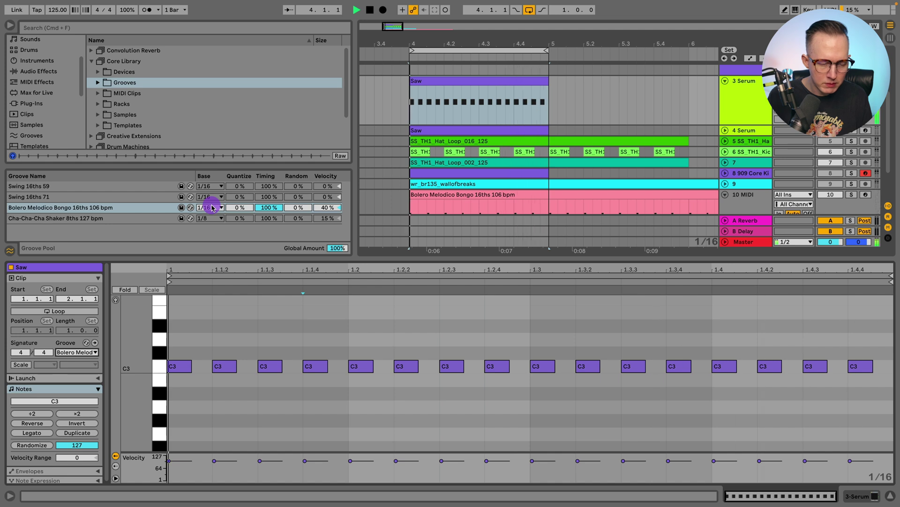
pyautogui.moveTo(328, 207); pyautogui.dragTo(327, 184)
# Step: Set the Bolero Melodico Bongo groove's Timing to 0% and play the loop to hear only its velocity effect
pyautogui.click(275, 208)
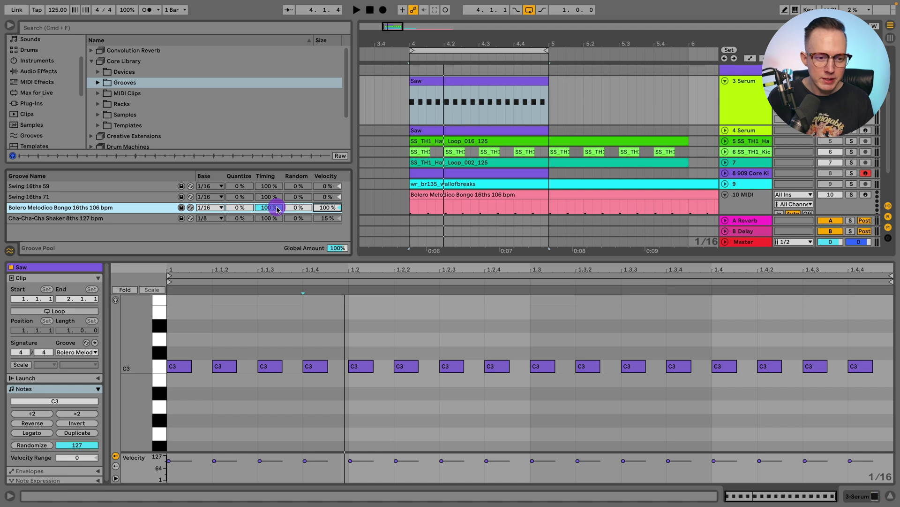
pyautogui.moveTo(277, 209); pyautogui.dragTo(276, 256)
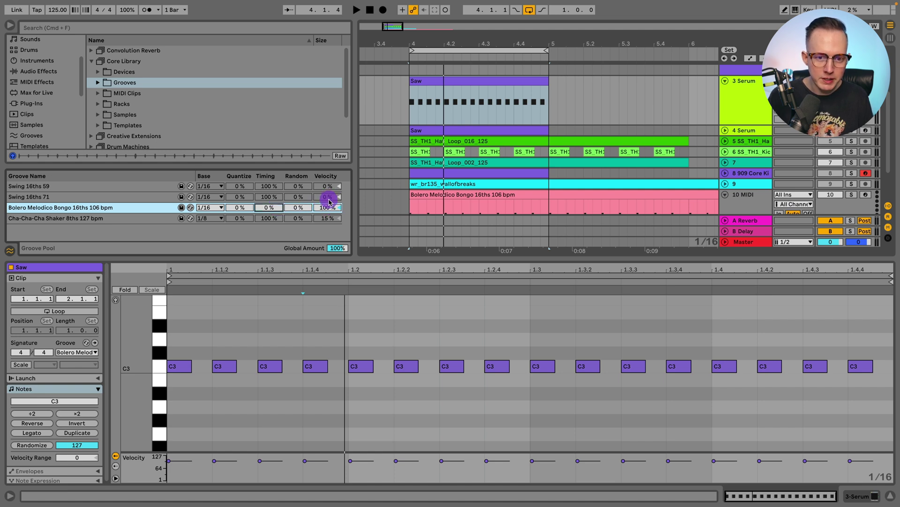
pyautogui.press('space')
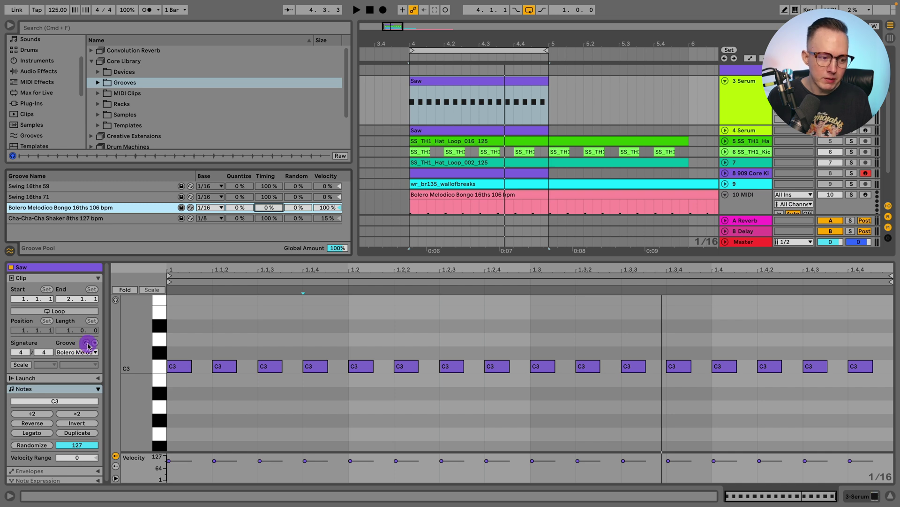
# Step: Show the Saw clip's groove in Hot-Swap Mode and leave Hot-Swap Mode without swapping it
pyautogui.click(86, 343)
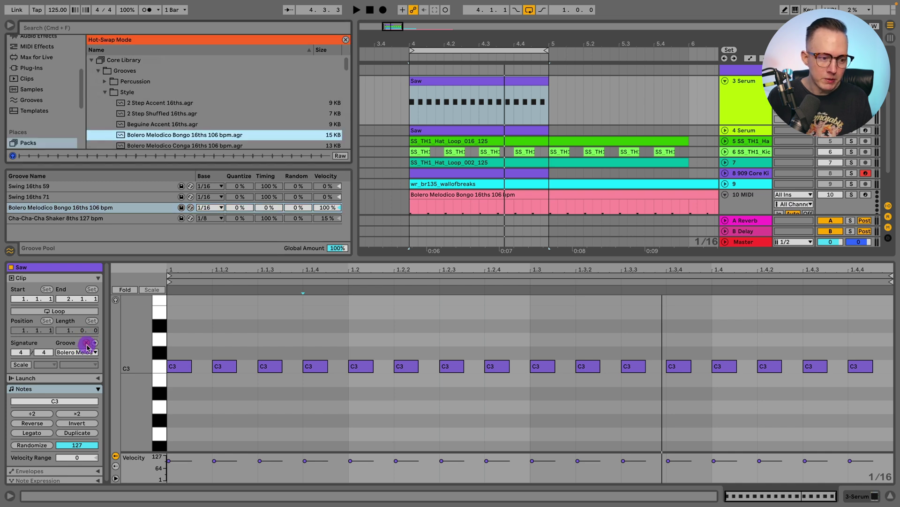
pyautogui.click(87, 343)
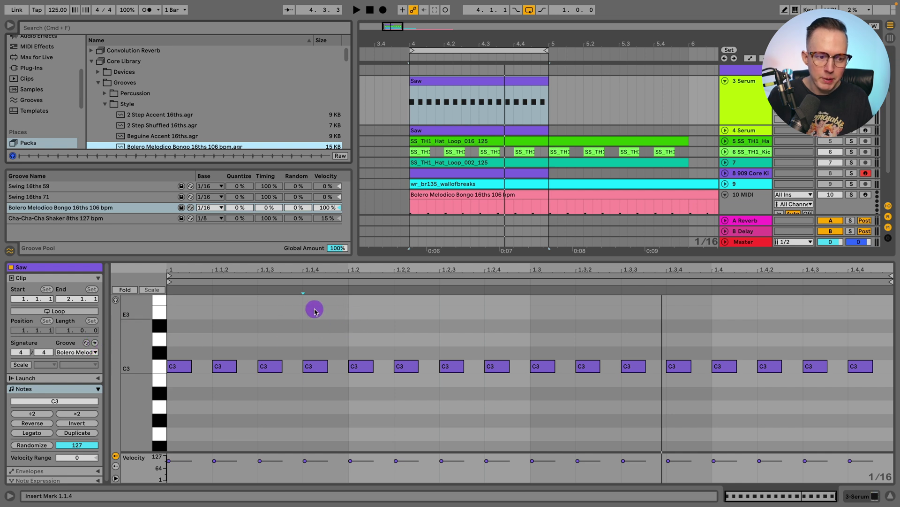
# Step: Assign the Swing 16ths 59 groove to the Saw clip and play the loop
pyautogui.click(47, 186)
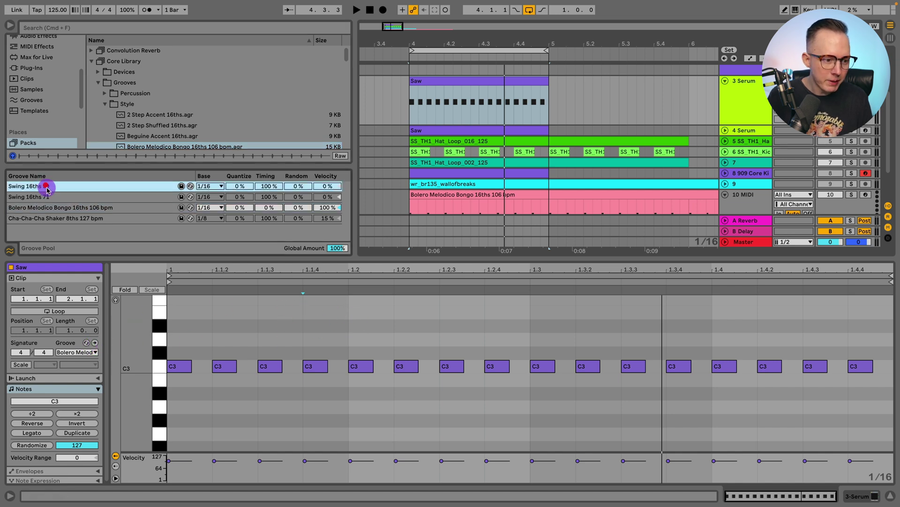
pyautogui.click(78, 351)
pyautogui.click(78, 366)
pyautogui.press('space')
pyautogui.press('space')
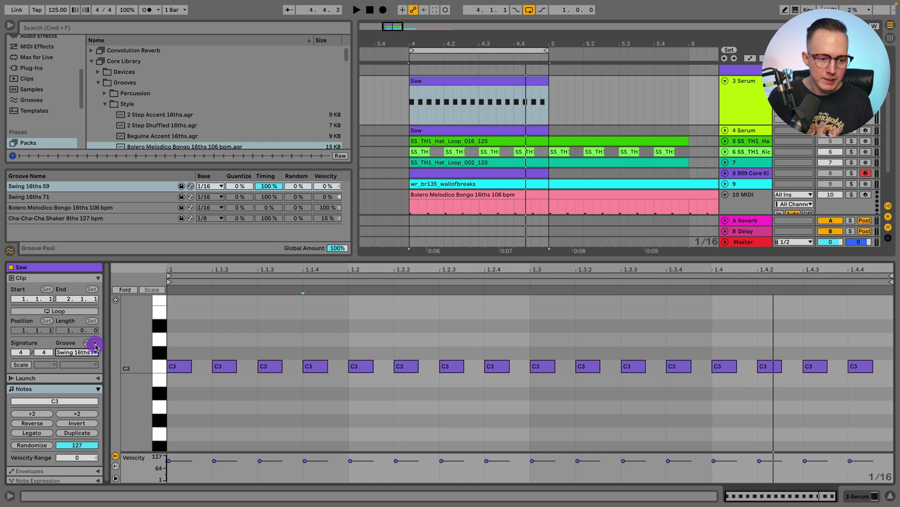
# Step: Commit the Swing 16ths 59 groove to the Saw clip's notes, and review the clip's groove choices, keeping None
pyautogui.click(95, 343)
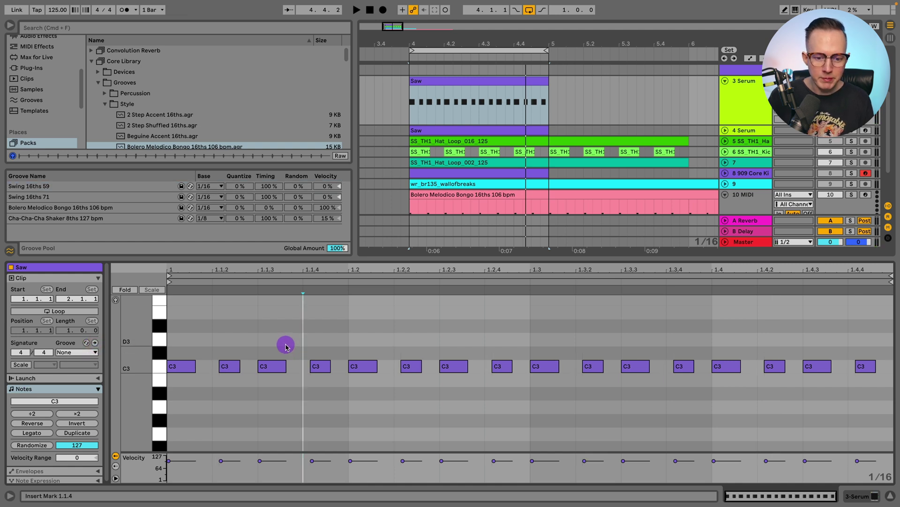
pyautogui.scroll(-2, 286, 346)
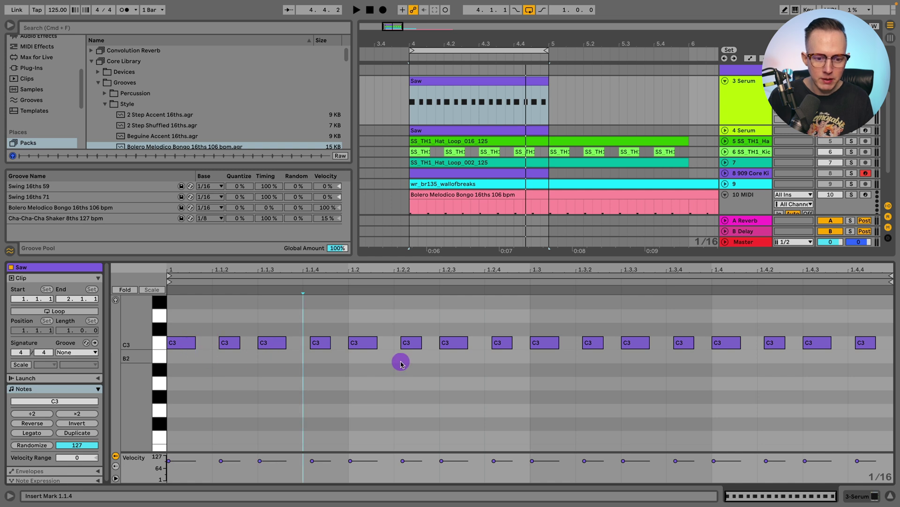
pyautogui.click(410, 348)
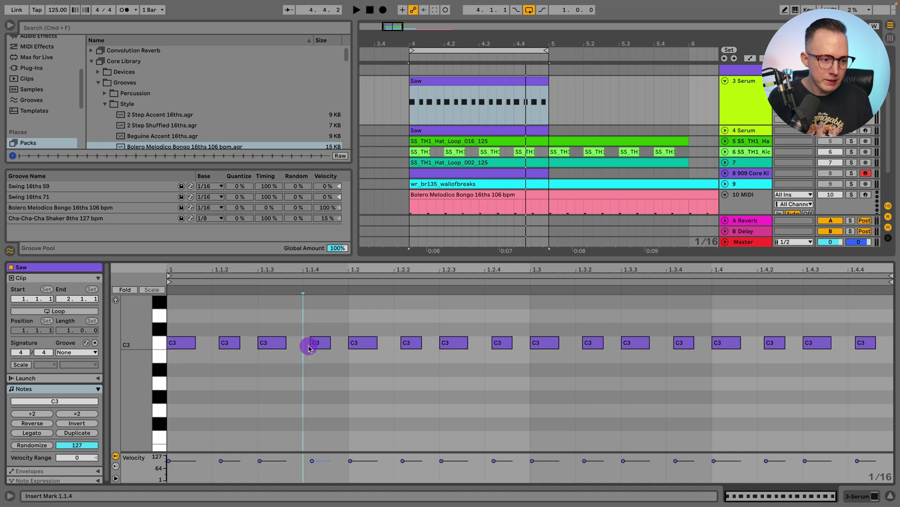
pyautogui.click(71, 352)
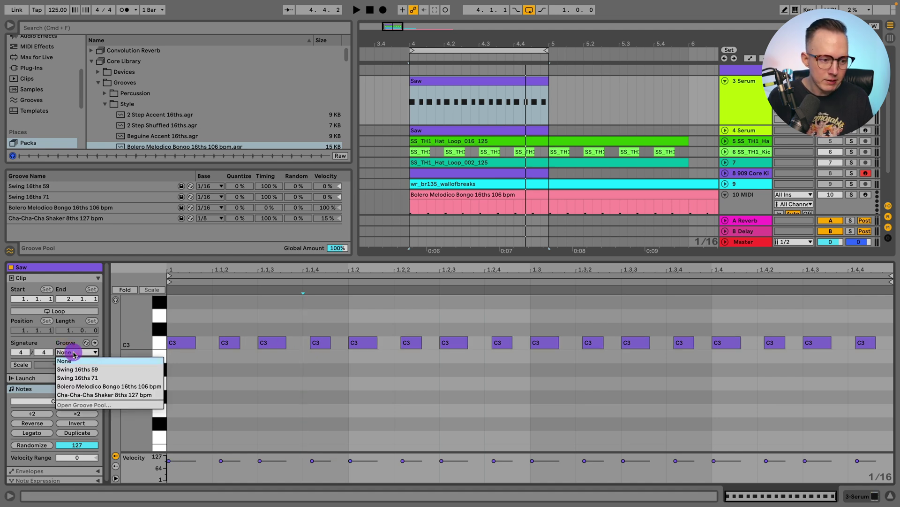
pyautogui.click(74, 353)
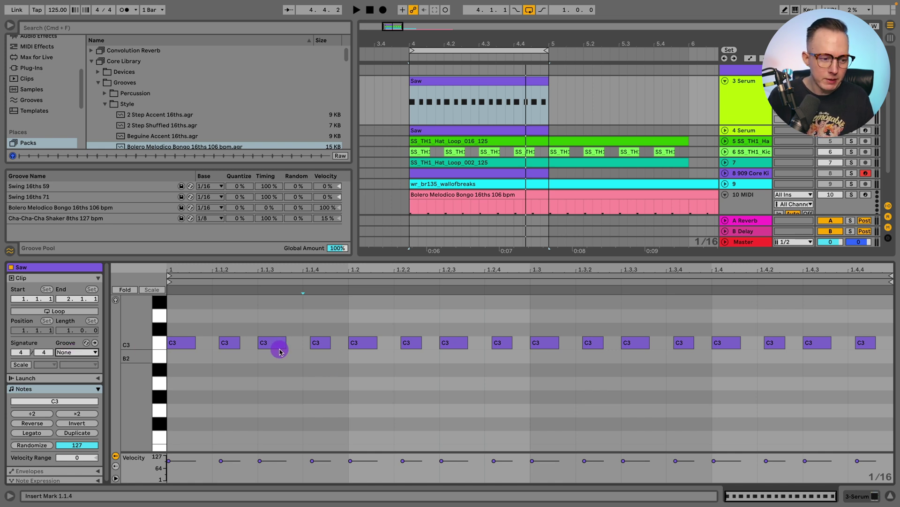
pyautogui.click(73, 352)
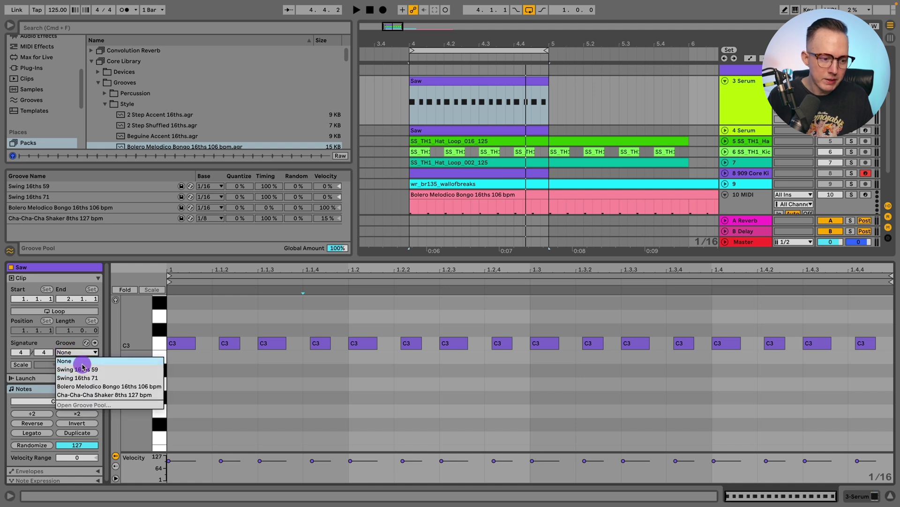
pyautogui.click(76, 361)
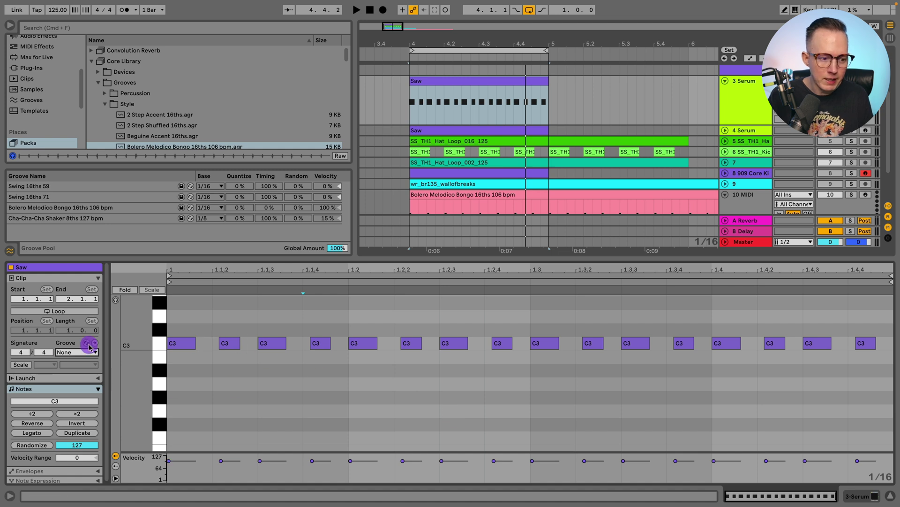
# Step: Undo committing the groove to the Saw clip's notes
pyautogui.click(255, 373)
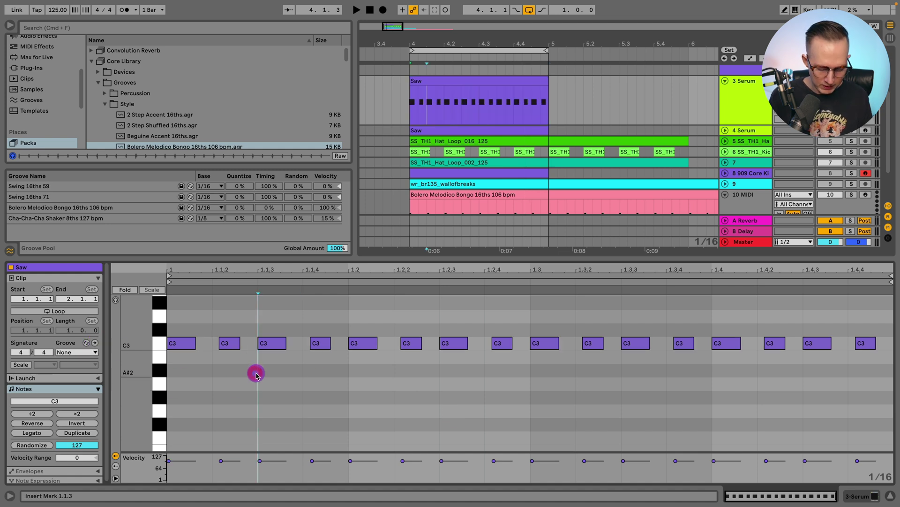
pyautogui.press('super+z')
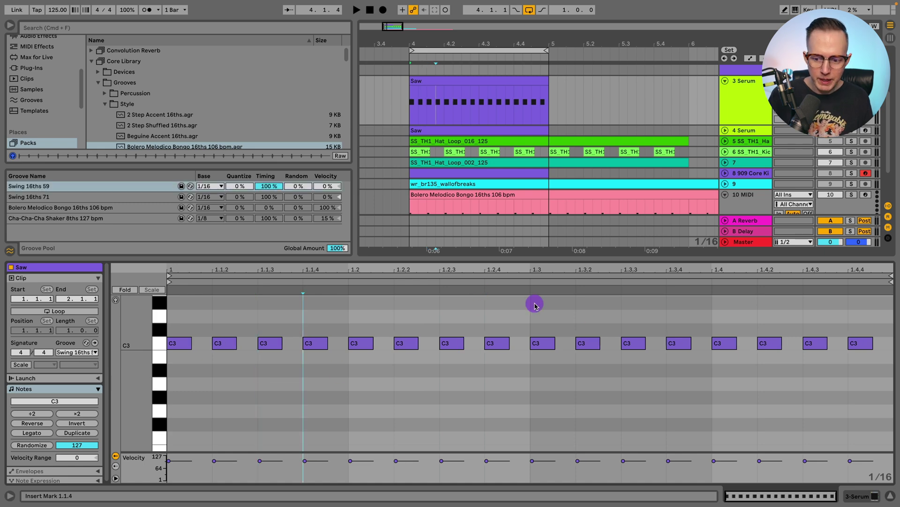
# Step: Enlarge the note editor and nudge several of the Saw clip's C3 notes slightly early or late off the 1/16 grid
pyautogui.moveTo(348, 255); pyautogui.dragTo(349, 198)
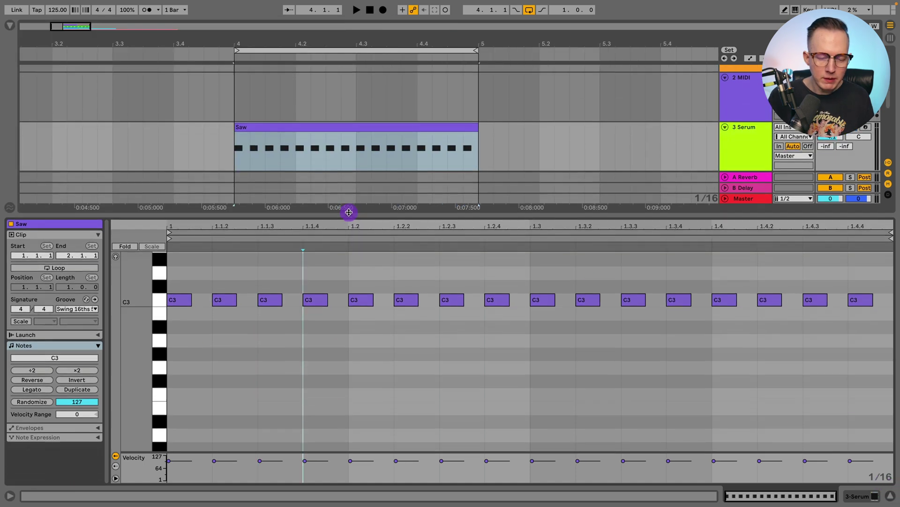
pyautogui.moveTo(224, 284); pyautogui.dragTo(231, 284)
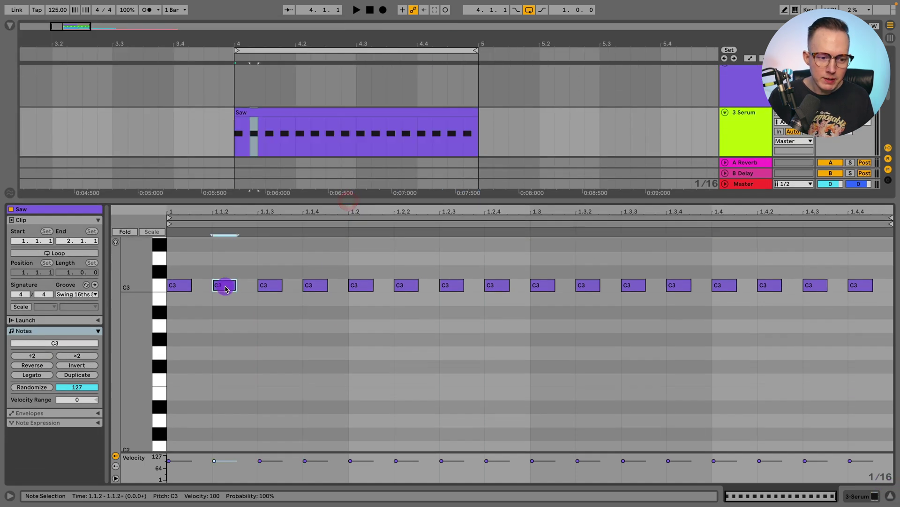
pyautogui.moveTo(312, 286); pyautogui.dragTo(353, 286)
pyautogui.moveTo(449, 286); pyautogui.dragTo(438, 287)
pyautogui.moveTo(507, 286); pyautogui.dragTo(511, 287)
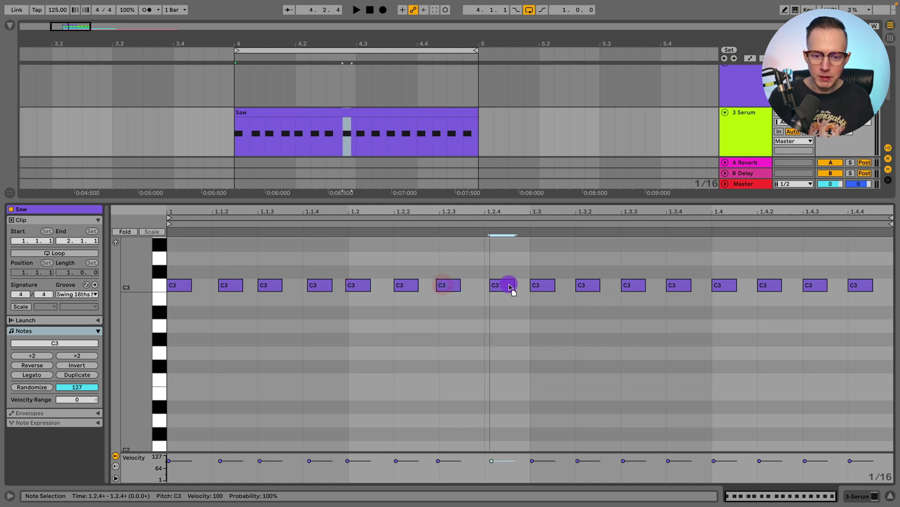
pyautogui.moveTo(584, 286); pyautogui.dragTo(580, 288)
pyautogui.moveTo(680, 286); pyautogui.dragTo(676, 287)
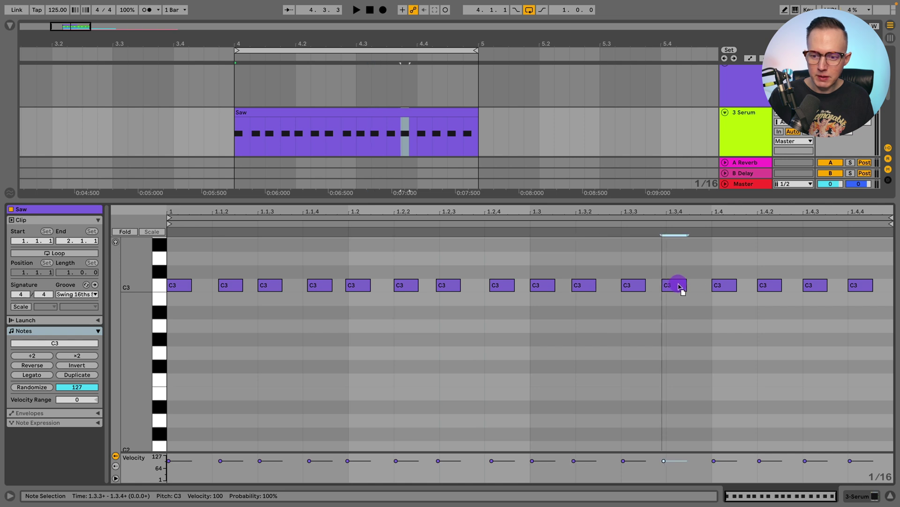
pyautogui.moveTo(779, 286); pyautogui.dragTo(818, 285)
pyautogui.click(689, 287)
# Step: Vary the velocities of individual C3 notes in the first half of the Saw clip, making some louder and others softer
pyautogui.click(504, 286)
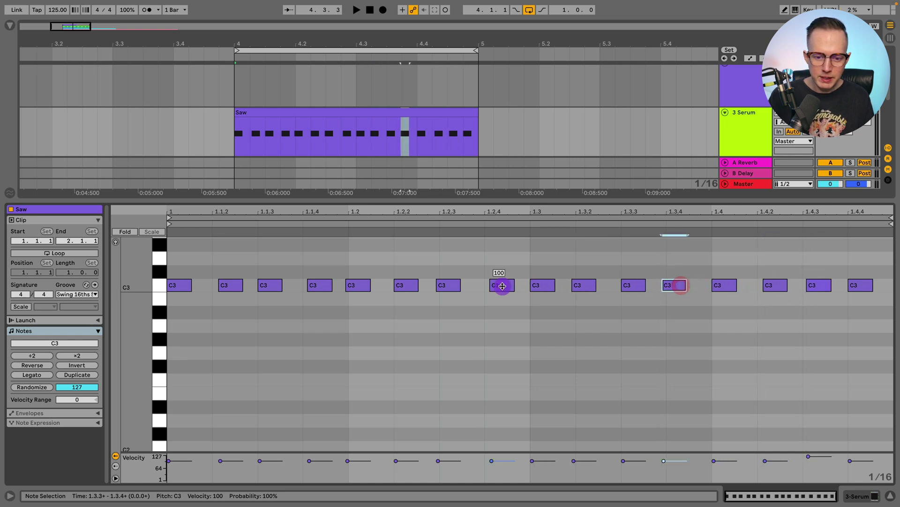
pyautogui.moveTo(449, 285); pyautogui.dragTo(449, 305)
pyautogui.moveTo(352, 284)
pyautogui.mouseDown()
pyautogui.moveTo(352, 277)
pyautogui.moveTo(319, 302)
pyautogui.mouseUp()
pyautogui.moveTo(265, 284); pyautogui.dragTo(265, 296)
pyautogui.moveTo(231, 284); pyautogui.dragTo(231, 291)
pyautogui.moveTo(176, 284); pyautogui.dragTo(177, 275)
# Step: Play the loop while nudging the Saw clip's notes near 1.4 and 1.3.4 slightly later, and select the whole clip
pyautogui.press('space')
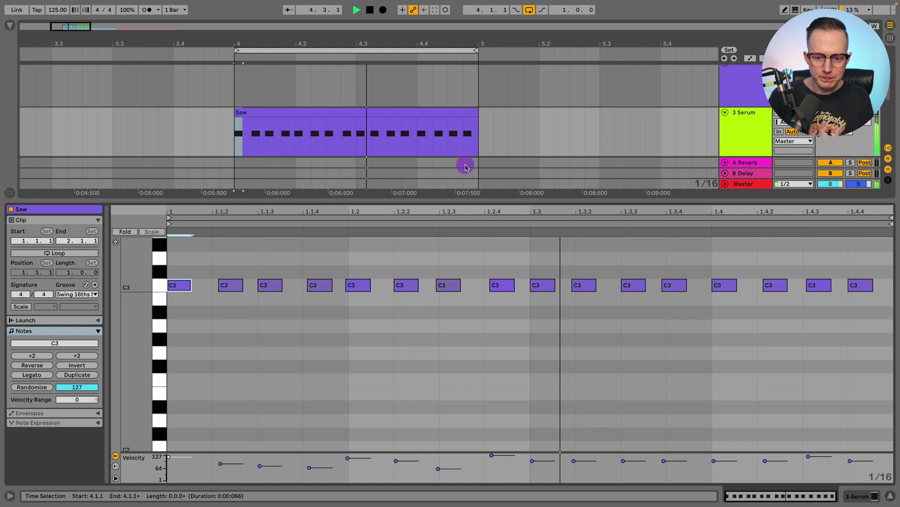
pyautogui.click(729, 286)
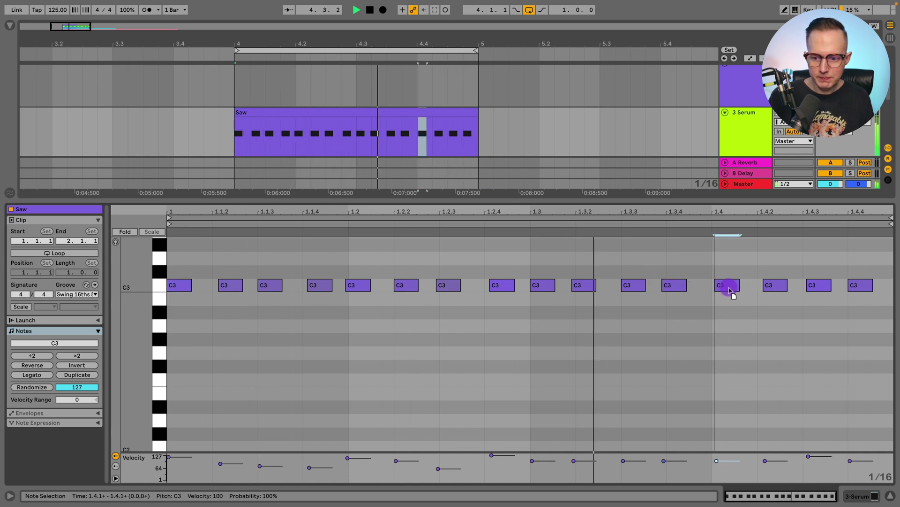
pyautogui.moveTo(668, 287); pyautogui.dragTo(674, 287)
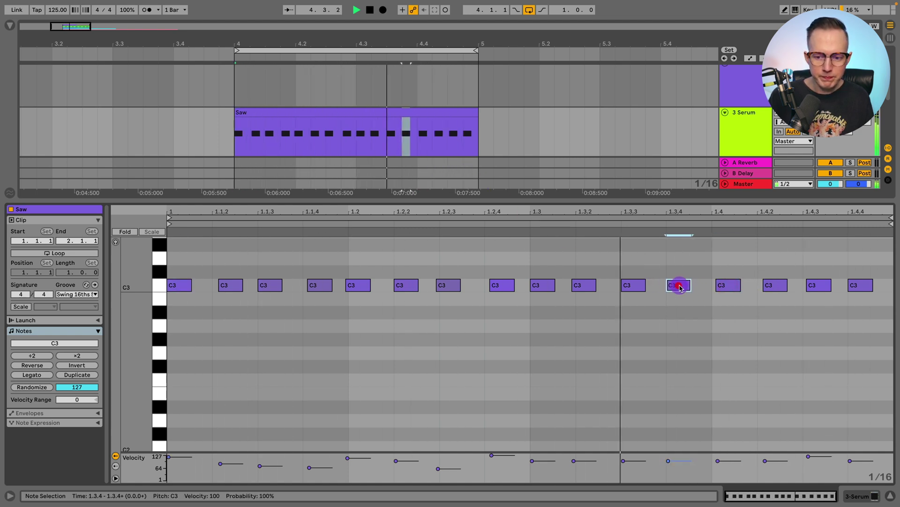
pyautogui.click(402, 135)
pyautogui.click(392, 111)
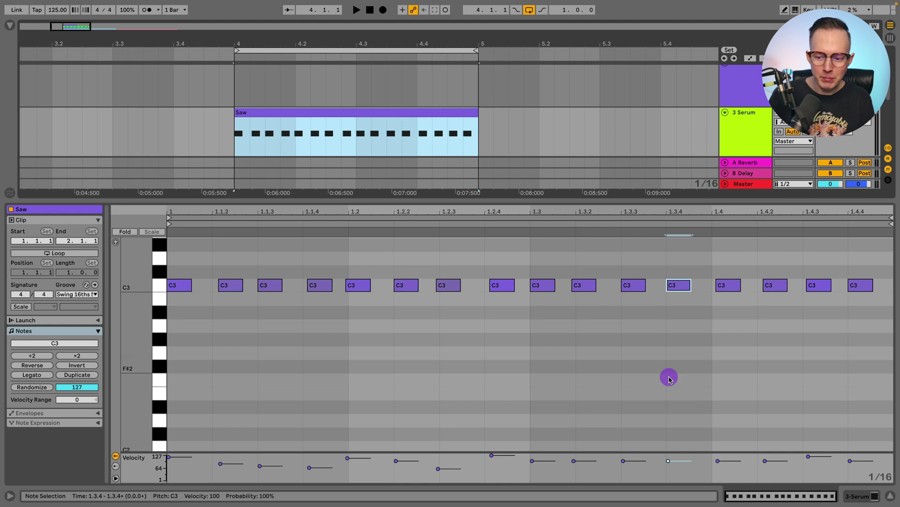
# Step: Extract the groove from the Saw clip on the 3 Serum track and select the extracted groove in the Groove Pool
pyautogui.click(881, 493)
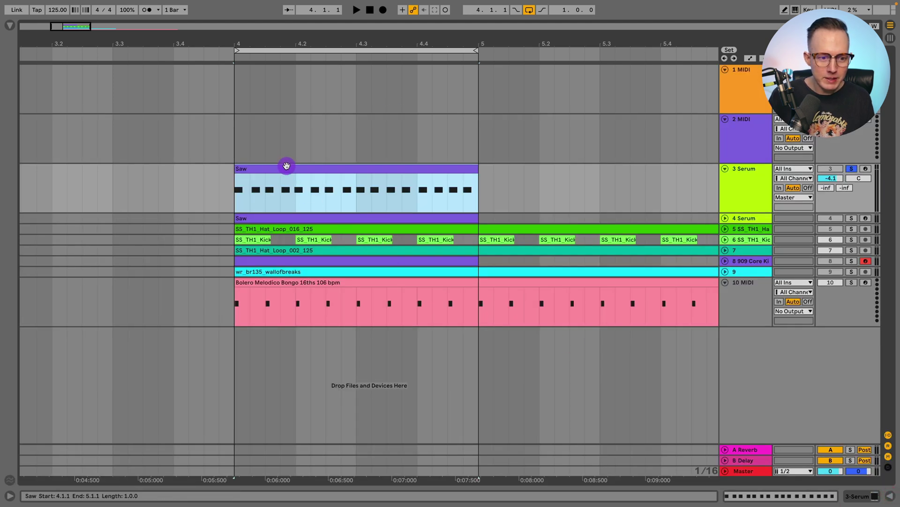
pyautogui.rightClick(284, 170)
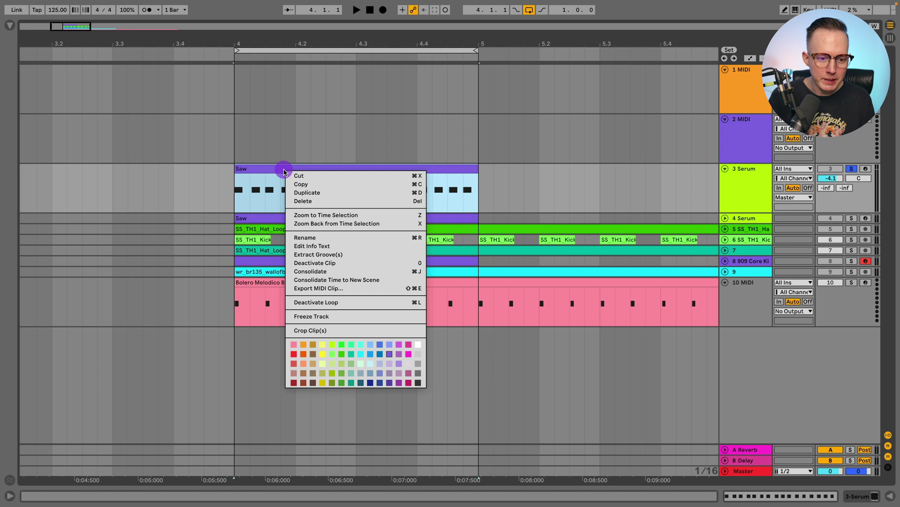
pyautogui.click(327, 257)
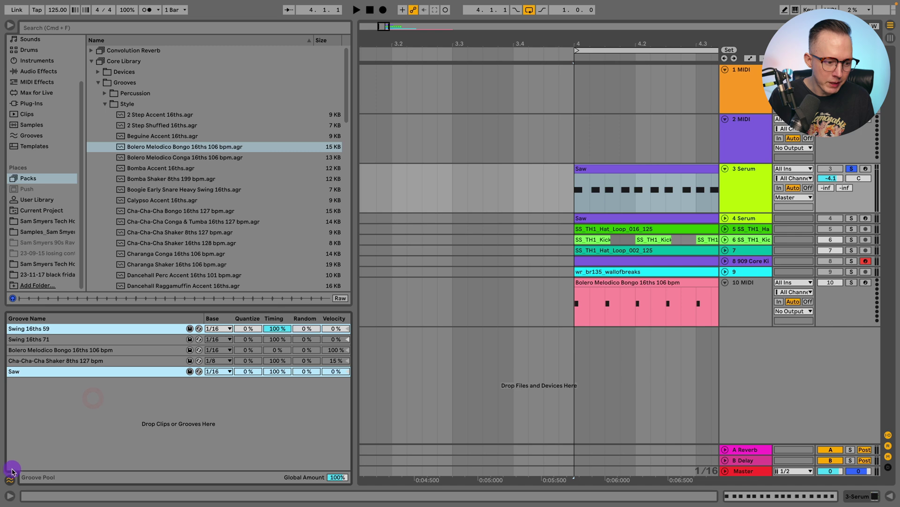
pyautogui.click(10, 496)
pyautogui.click(66, 245)
pyautogui.click(59, 269)
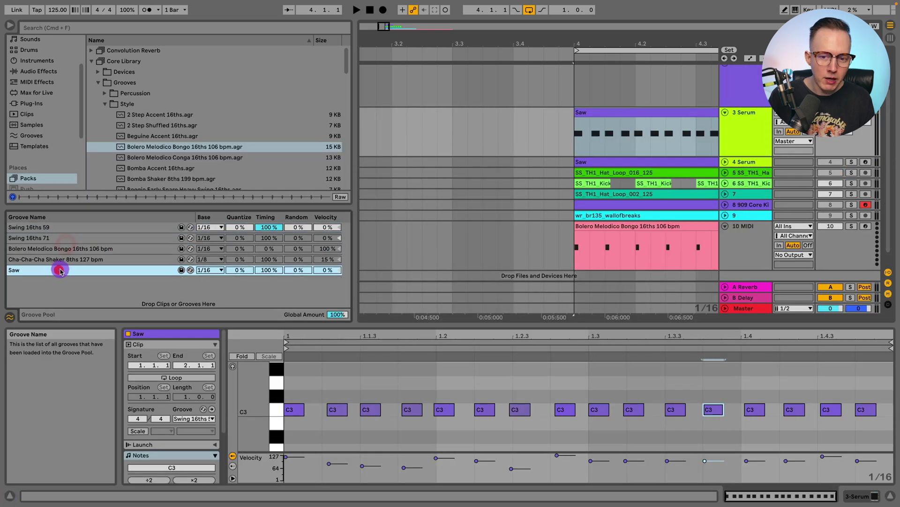
# Step: Rename the extracted Saw groove with the creator's first name followed by "Groove 16th 125" and save it to the User Library's Grooves folder
pyautogui.rightClick(17, 271)
pyautogui.click(43, 300)
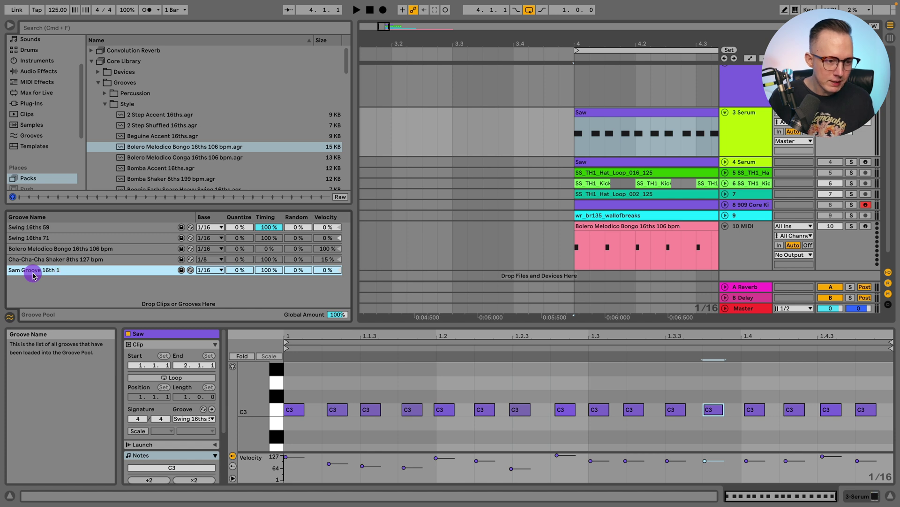
pyautogui.rightClick(64, 270)
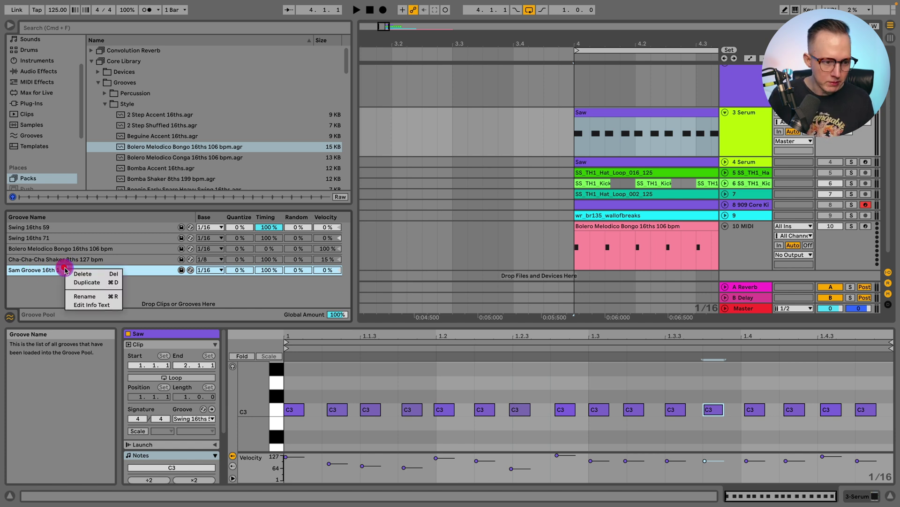
pyautogui.click(96, 292)
pyautogui.click(73, 270)
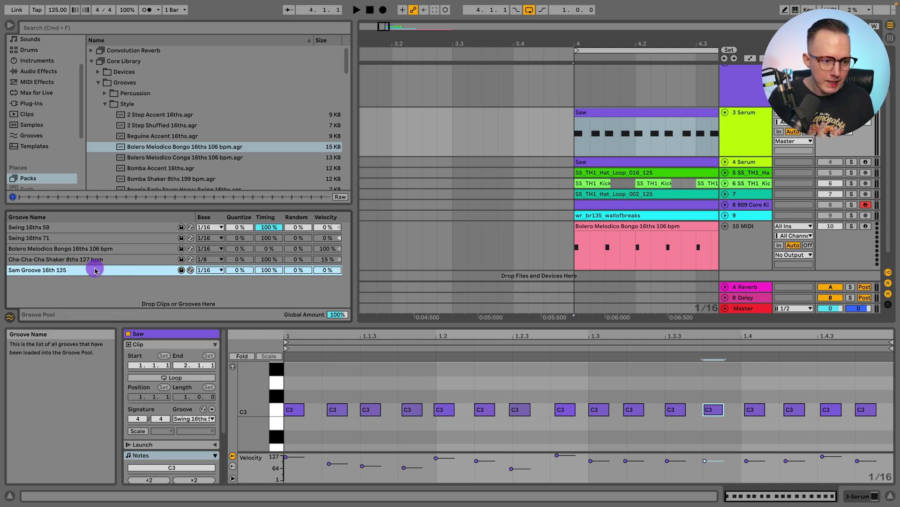
pyautogui.click(182, 270)
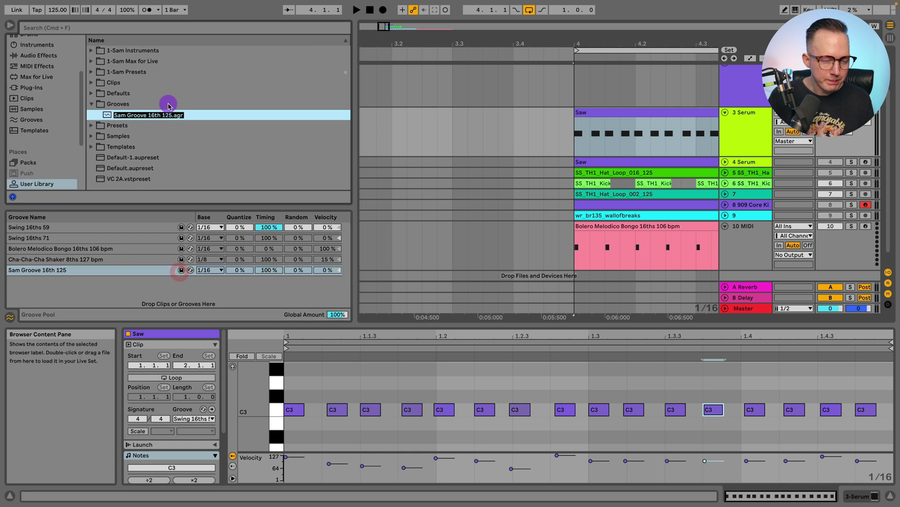
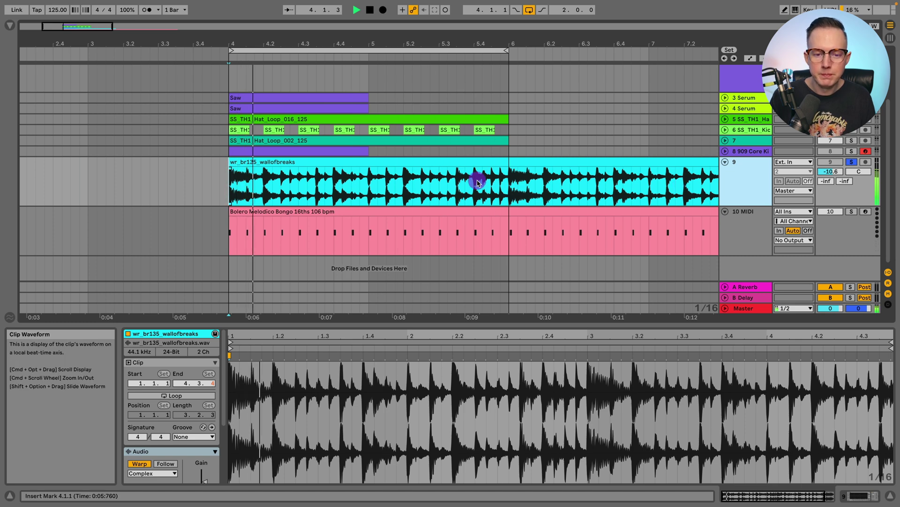
# Step: Stop playback, open a larger waveform view of the wr_br135_wallofbreaks clip and set its warp mode to Beats
pyautogui.click(472, 159)
pyautogui.press('space')
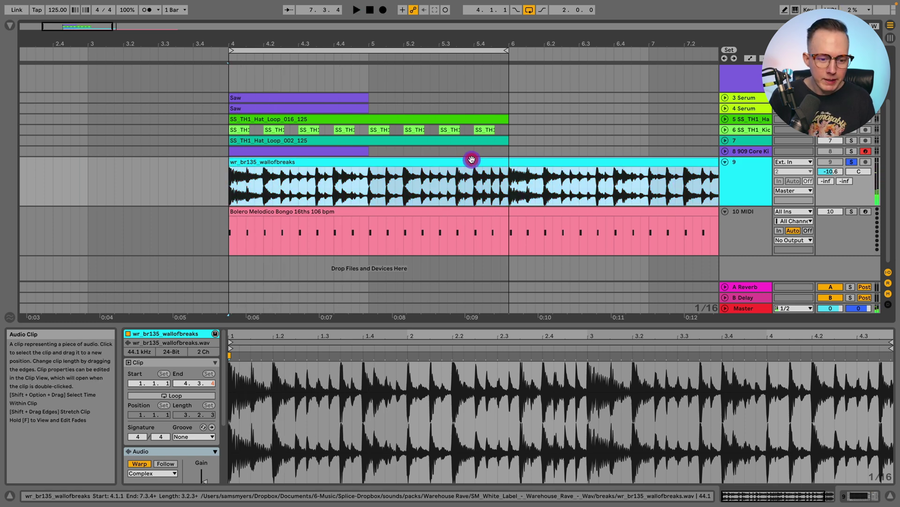
pyautogui.moveTo(402, 322); pyautogui.dragTo(405, 271)
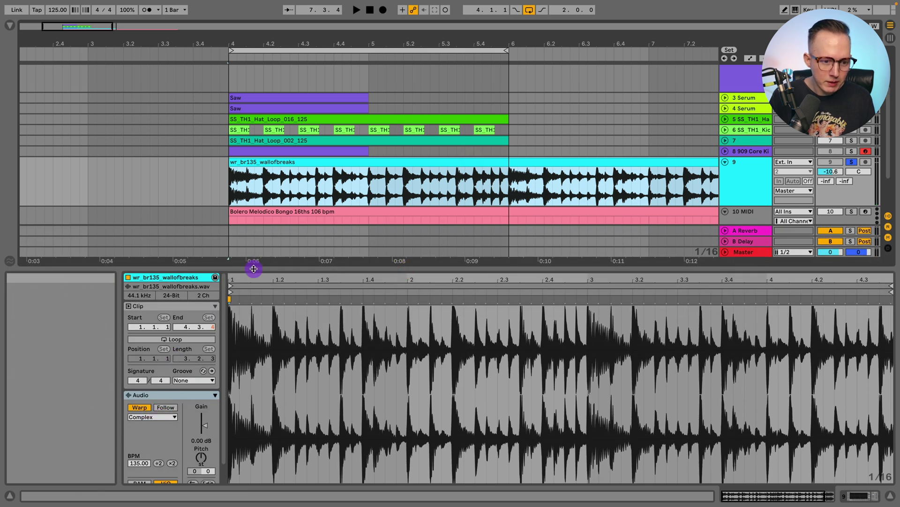
pyautogui.moveTo(253, 268); pyautogui.dragTo(255, 233)
pyautogui.click(155, 383)
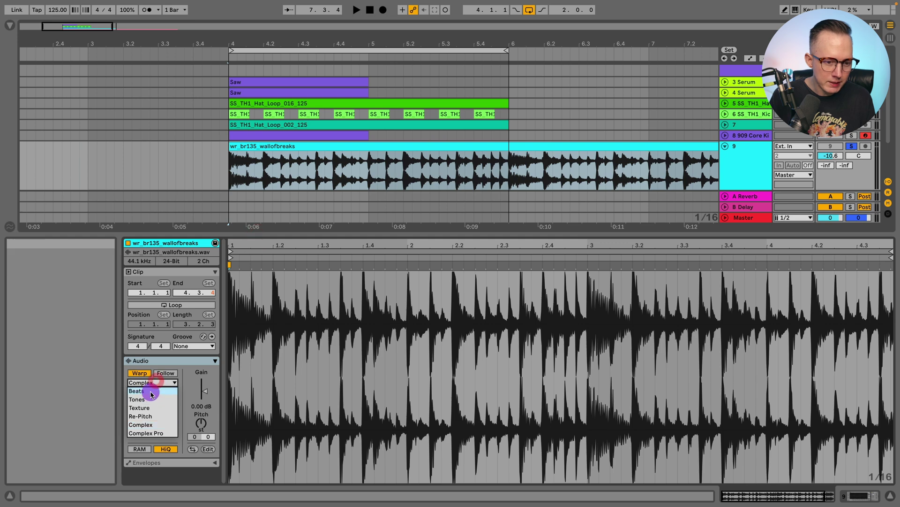
pyautogui.click(151, 391)
# Step: Inspect the break's transients, then extract the groove from the wr_br135_wallofbreaks clip on track 9
pyautogui.moveTo(254, 243); pyautogui.dragTo(257, 262)
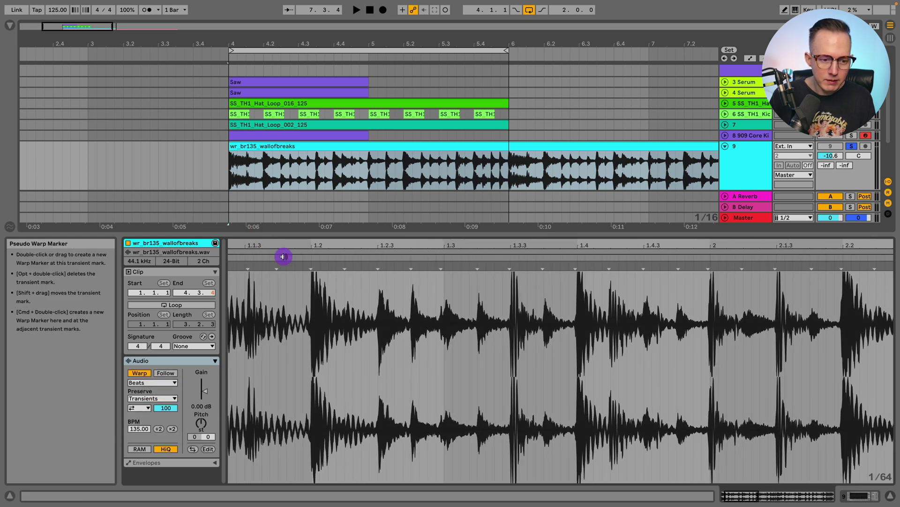
pyautogui.moveTo(299, 245); pyautogui.dragTo(266, 221)
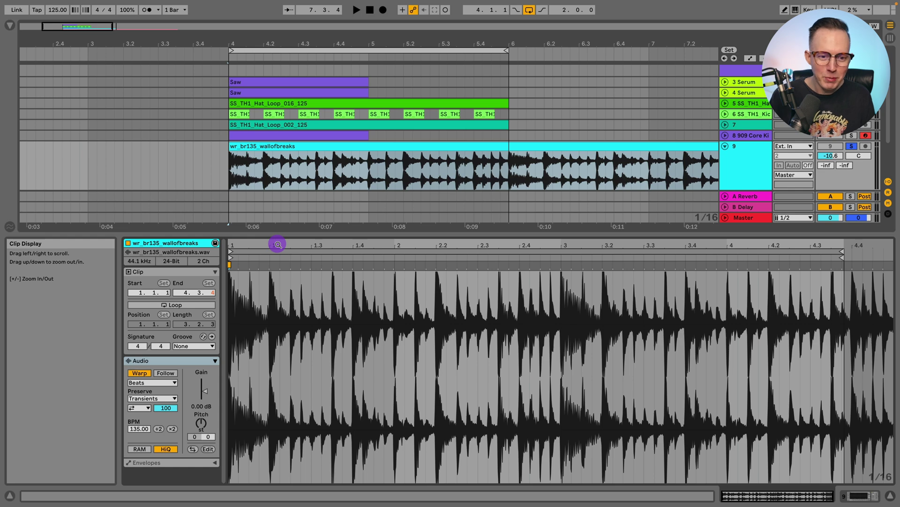
pyautogui.moveTo(305, 251)
pyautogui.mouseDown()
pyautogui.moveTo(306, 265)
pyautogui.moveTo(306, 249)
pyautogui.mouseUp()
pyautogui.rightClick(307, 146)
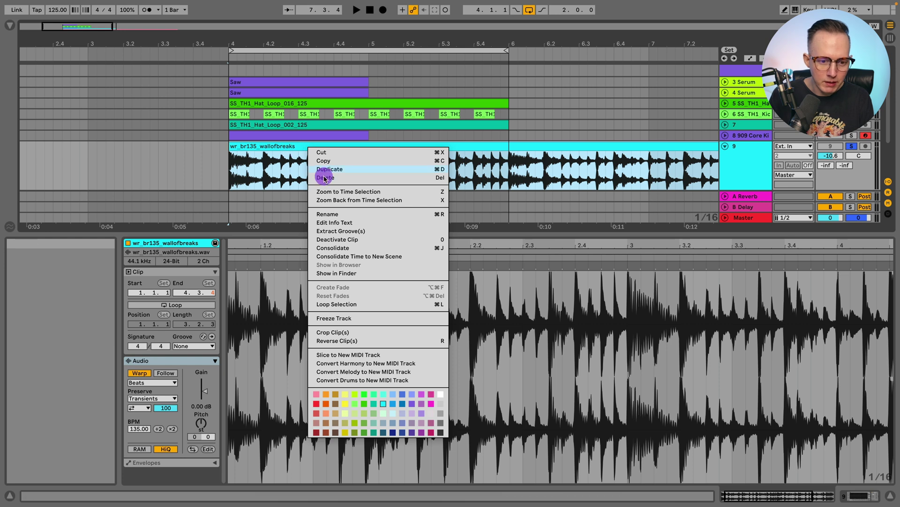
pyautogui.click(357, 231)
pyautogui.moveTo(427, 222); pyautogui.dragTo(348, 117)
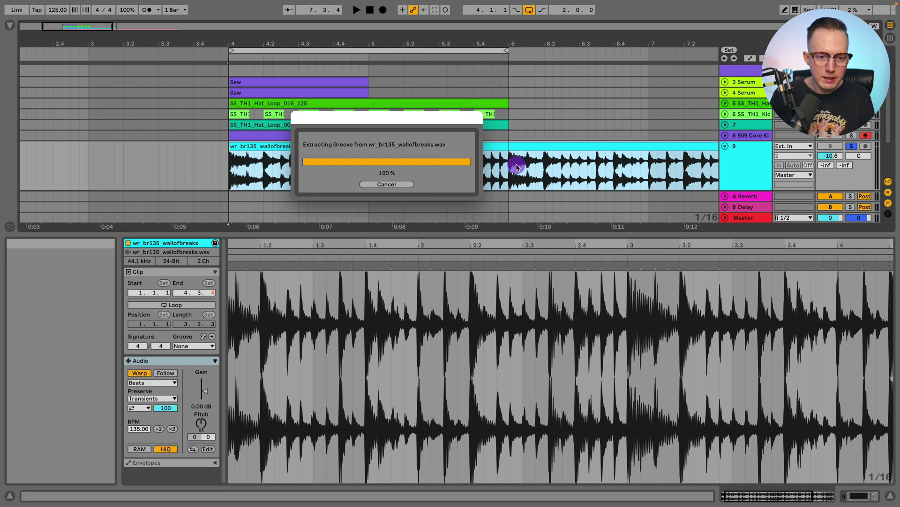
# Step: Select the wr_br135_wallofbreaks groove in the Groove Pool and enlarge the pool's area
pyautogui.moveTo(625, 43)
pyautogui.mouseDown()
pyautogui.moveTo(643, 44)
pyautogui.moveTo(629, 44)
pyautogui.mouseUp()
pyautogui.scroll(-3, 627, 135)
pyautogui.hscroll(3, 625, 135)
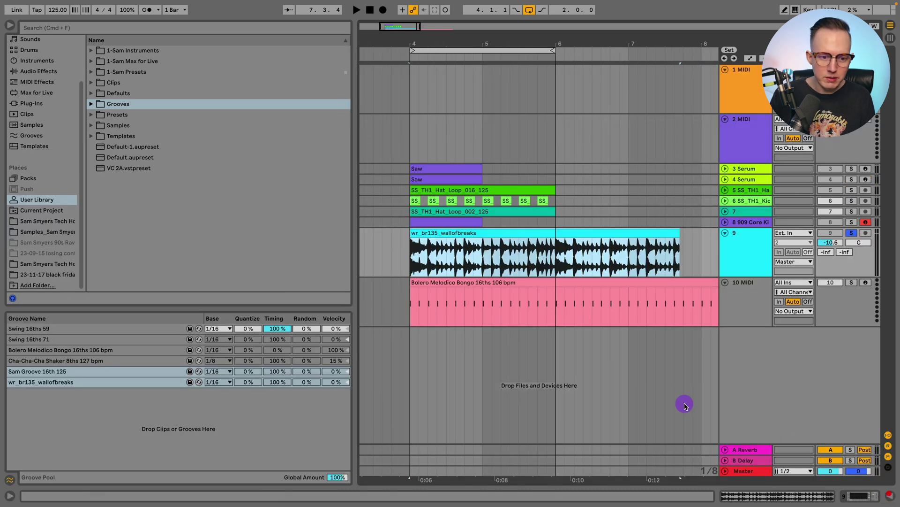
pyautogui.click(107, 418)
pyautogui.click(59, 383)
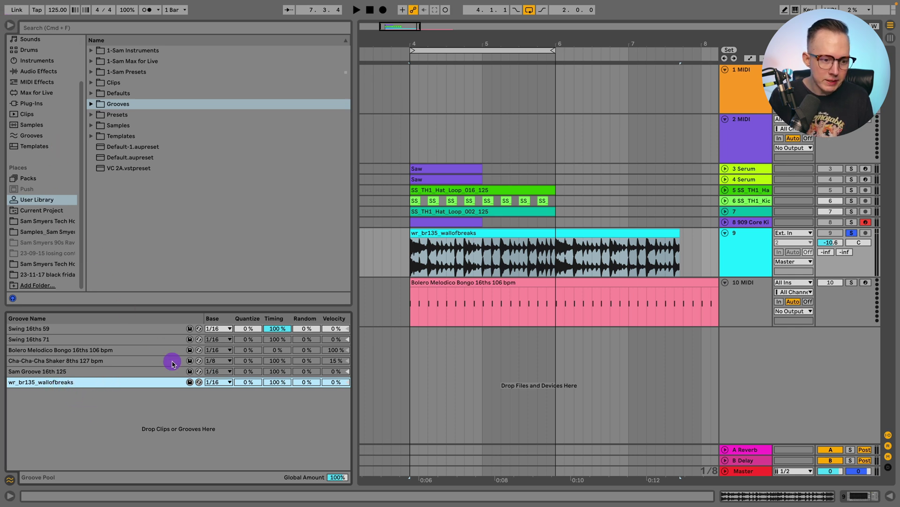
pyautogui.moveTo(168, 307); pyautogui.dragTo(170, 201)
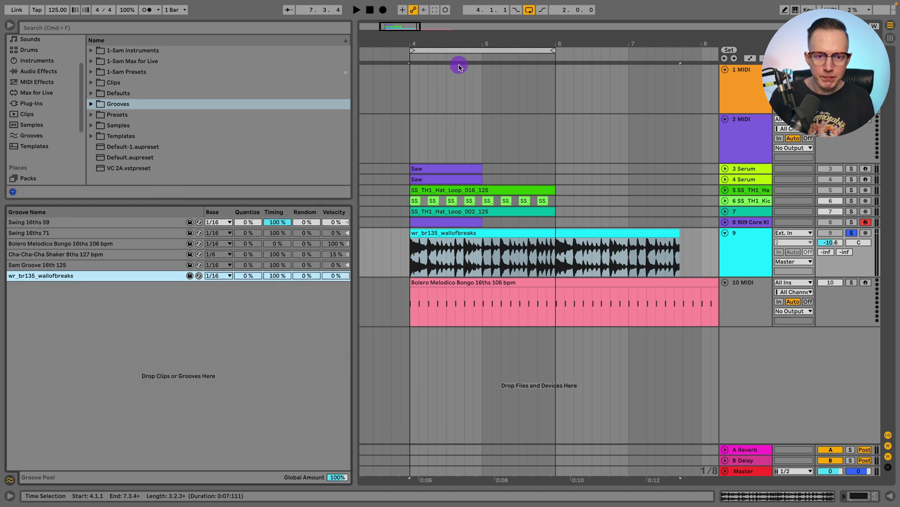
# Step: Collapse track 9, expand tracks 7, 5 and 4 Serum, and select the Saw clip on 4 Serum
pyautogui.moveTo(460, 46)
pyautogui.mouseDown()
pyautogui.moveTo(459, 80)
pyautogui.moveTo(459, 60)
pyautogui.mouseUp()
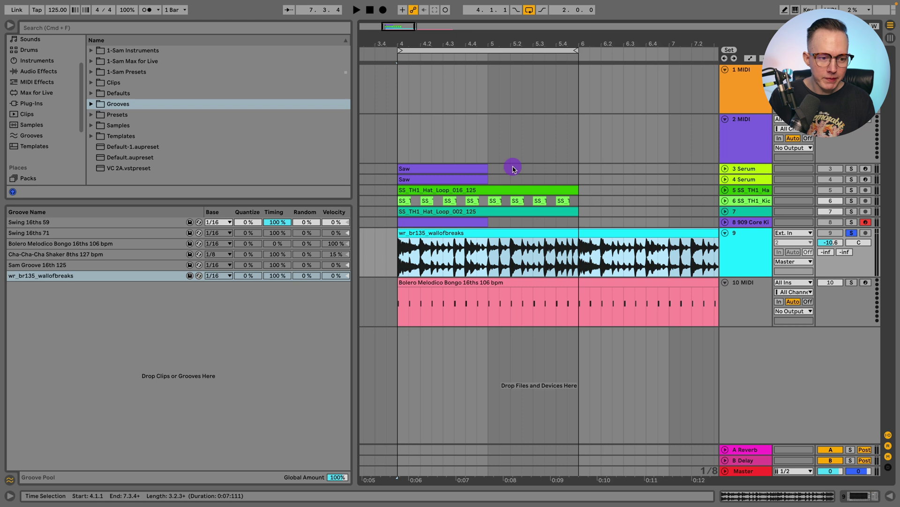
pyautogui.click(725, 233)
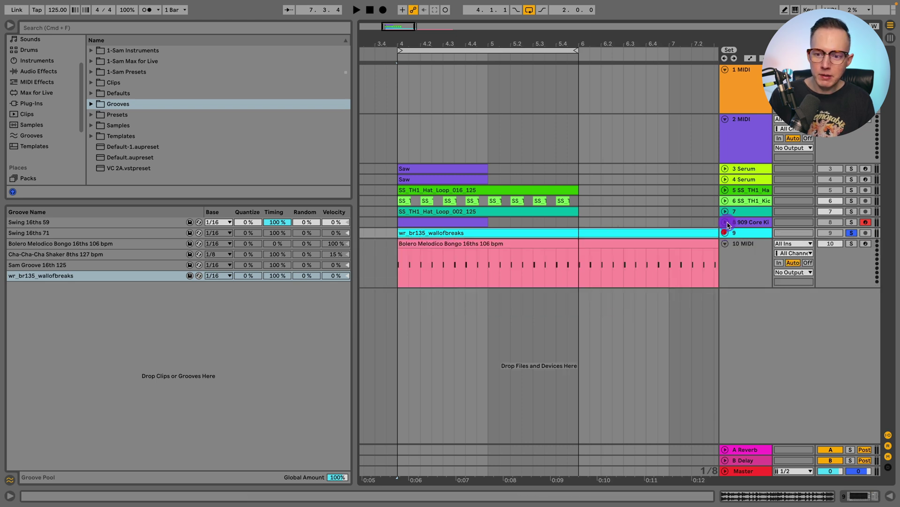
pyautogui.click(725, 212)
pyautogui.click(725, 191)
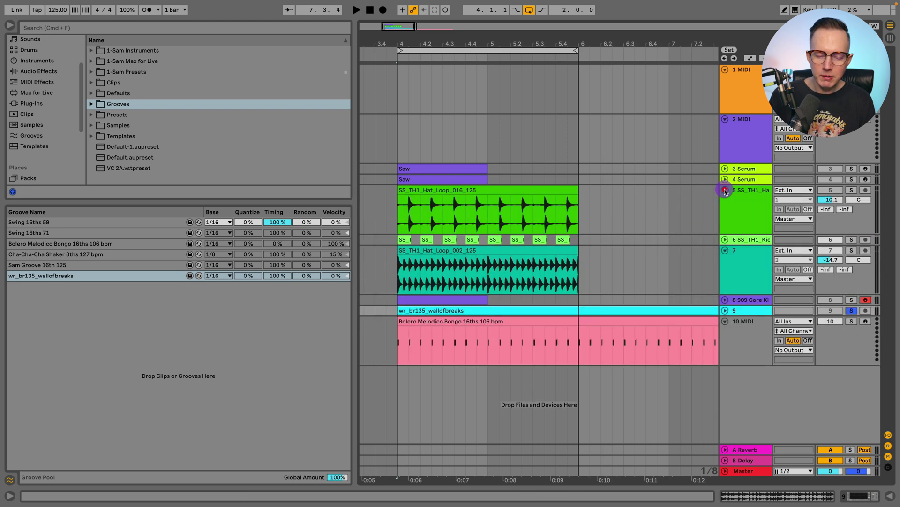
pyautogui.click(725, 179)
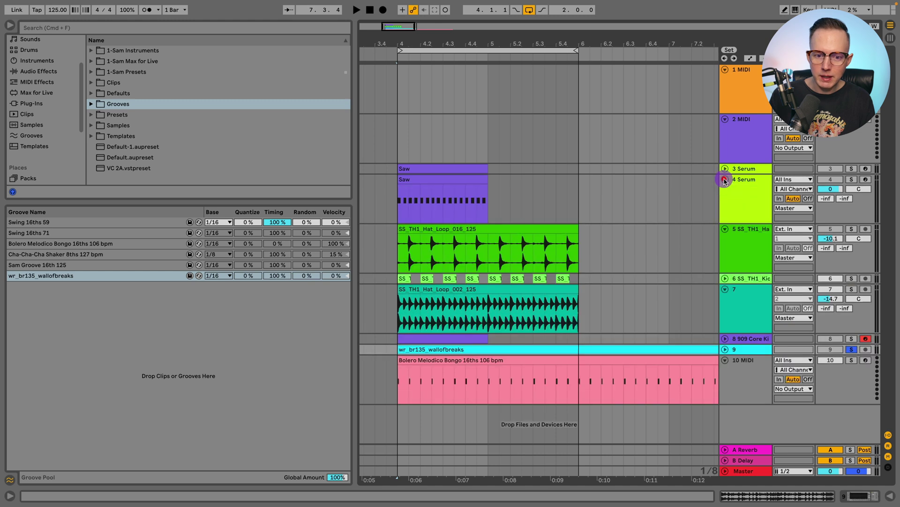
pyautogui.click(454, 179)
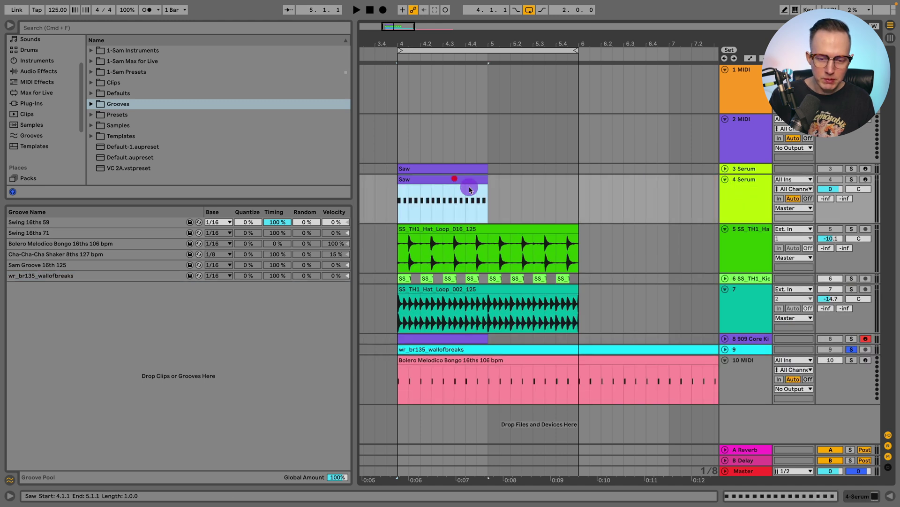
# Step: Expand the 909 Core Kit track and move it above the two Serum tracks
pyautogui.click(725, 338)
pyautogui.scroll(-1, 728, 333)
pyautogui.click(729, 328)
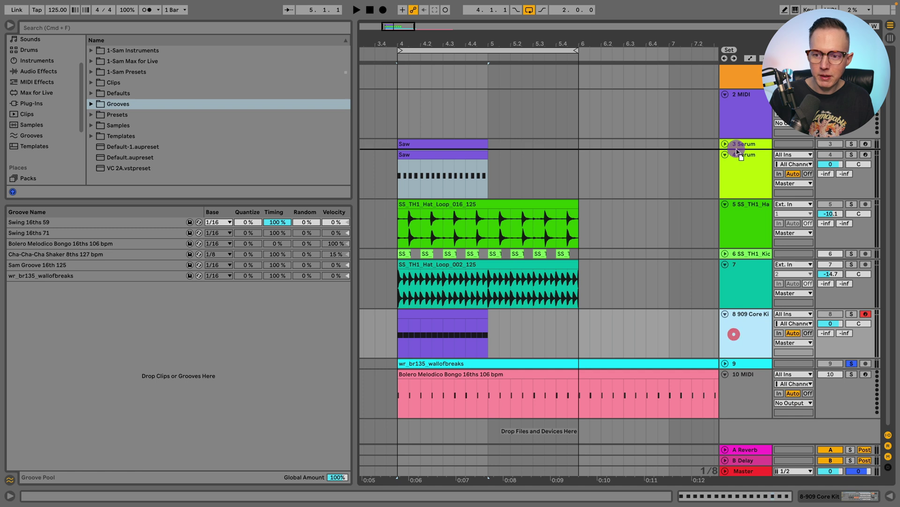
pyautogui.moveTo(737, 138); pyautogui.dragTo(659, 133)
# Step: Duplicate the one-bar 909 Core Kit clip so the pattern fills the loop from bar 4 to bar 6
pyautogui.click(434, 167)
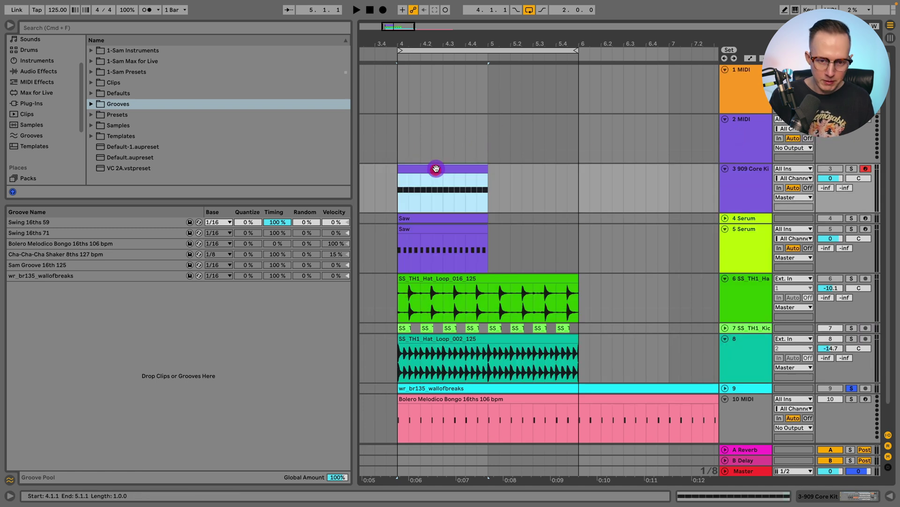
pyautogui.hotkey('ctrl', 'd')
pyautogui.keyDown('shift'); pyautogui.click(444, 167); pyautogui.keyUp('shift')
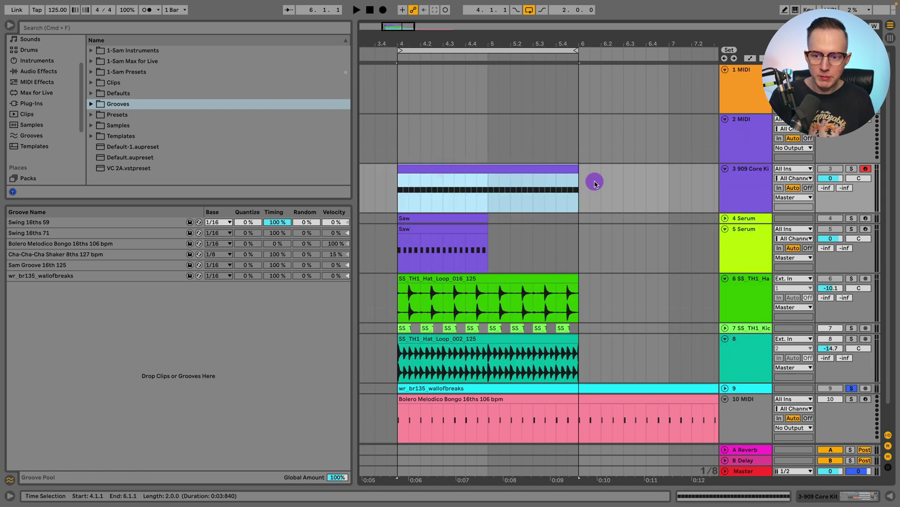
# Step: Solo the 909 Core Kit track and play the loop to hear its hi-hat pattern without a groove
pyautogui.click(754, 183)
pyautogui.click(852, 169)
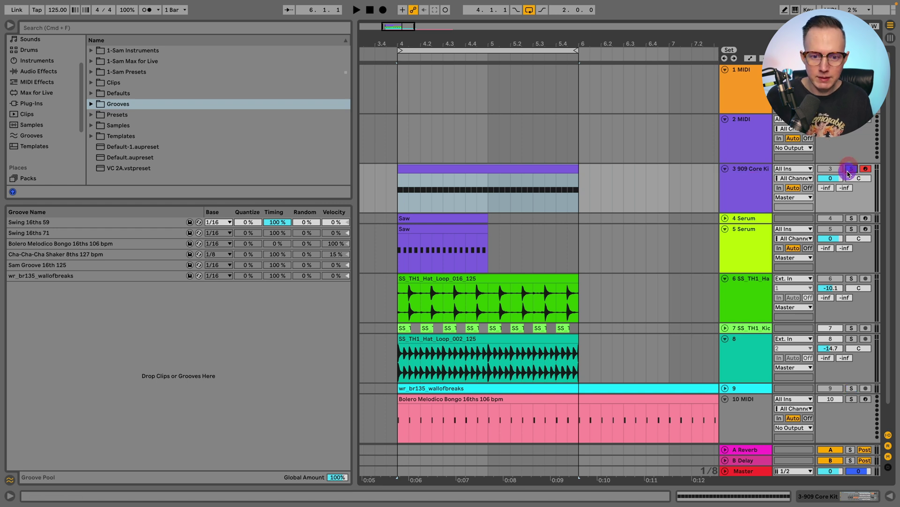
pyautogui.click(750, 191)
pyautogui.press('space')
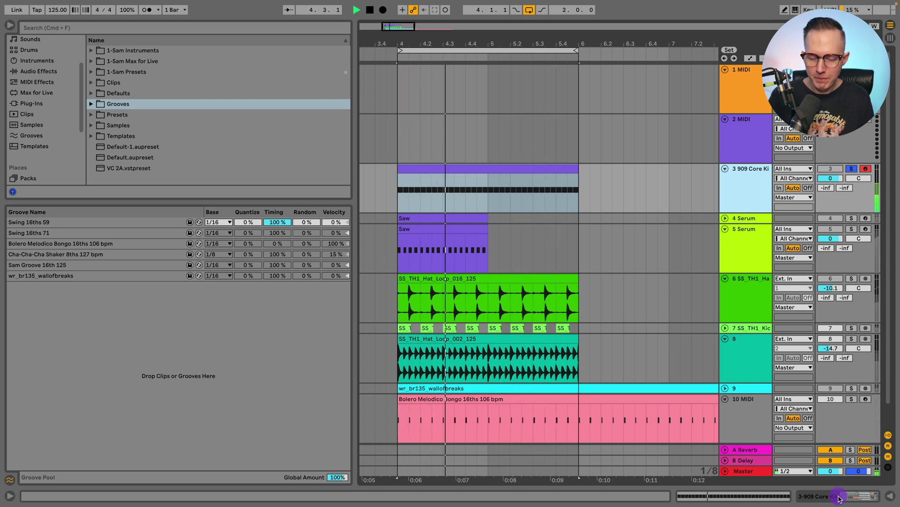
pyautogui.press('space')
pyautogui.press('space')
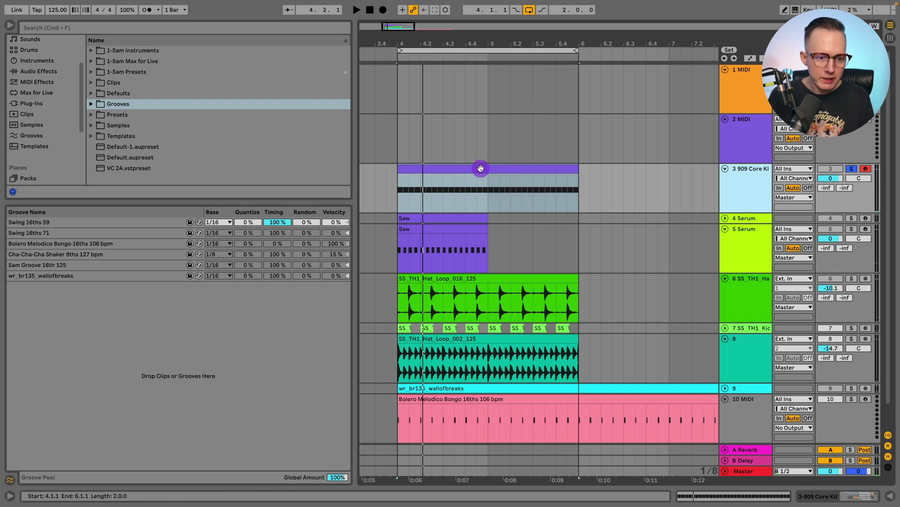
# Step: Place the wr_br135_wallofbreaks groove as a MIDI clip at bar 4 on the 2 MIDI track and examine its note timing and velocities
pyautogui.click(442, 175)
pyautogui.click(119, 272)
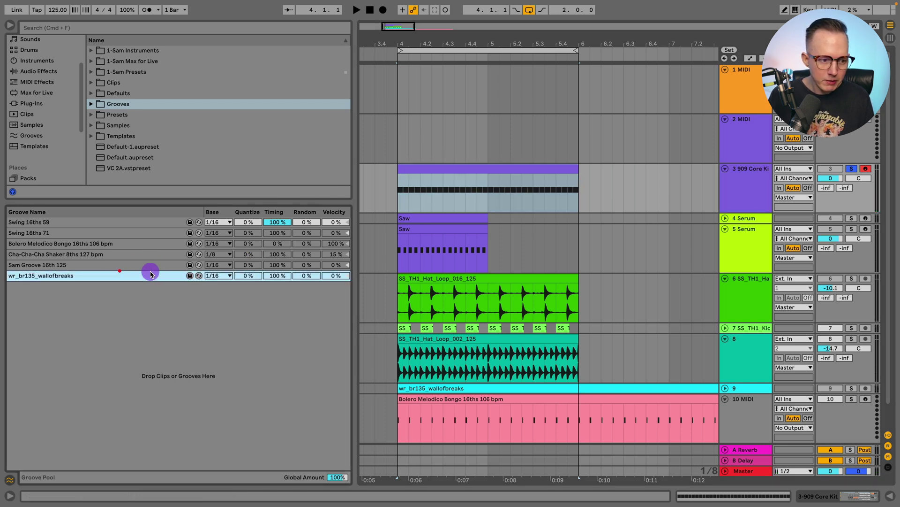
pyautogui.scroll(-1, 595, 221)
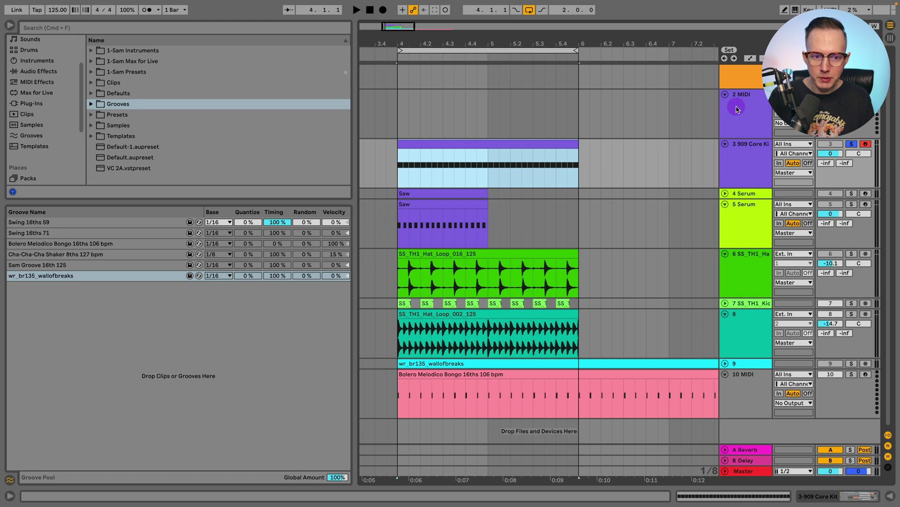
pyautogui.moveTo(37, 276); pyautogui.dragTo(401, 112)
pyautogui.doubleClick(422, 94)
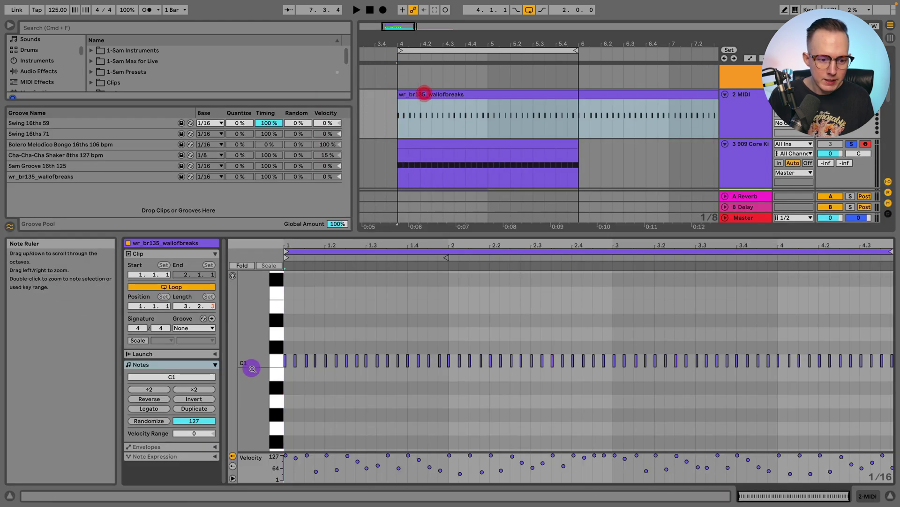
pyautogui.moveTo(253, 362); pyautogui.dragTo(276, 362)
pyautogui.moveTo(295, 245); pyautogui.dragTo(294, 295)
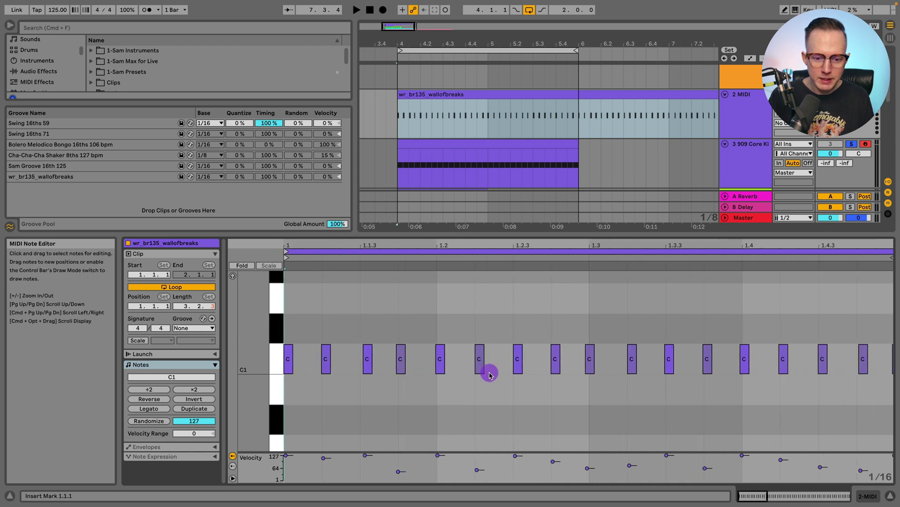
pyautogui.moveTo(500, 241); pyautogui.dragTo(443, 246)
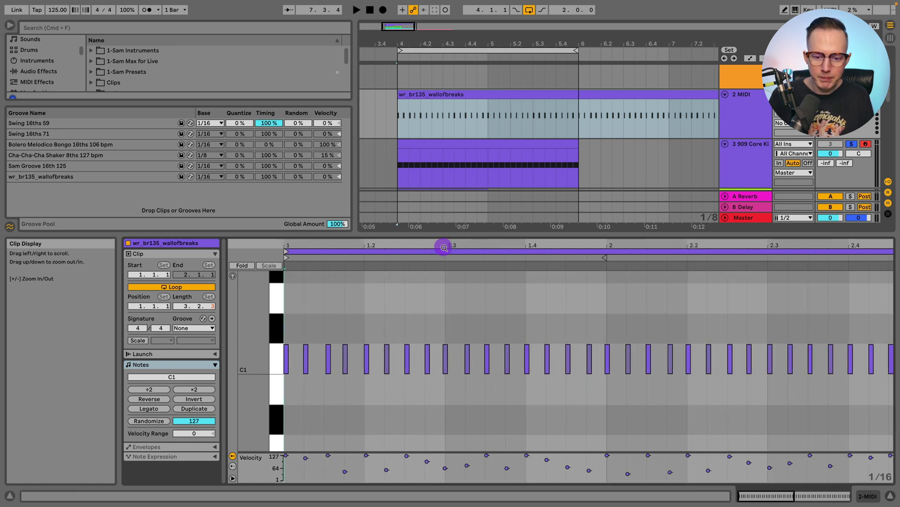
pyautogui.click(888, 498)
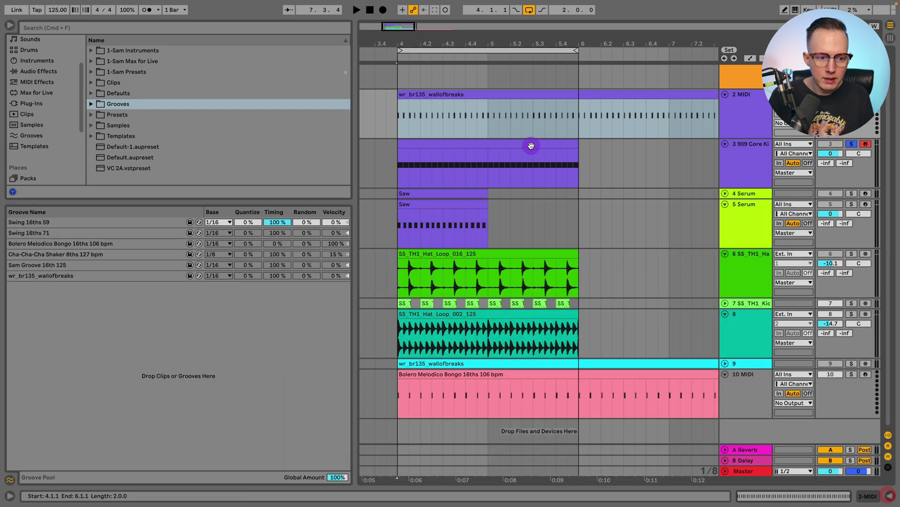
# Step: Apply the wr_br135_wallofbreaks groove to the 909 Core Kit clip and play it, raising the track volume to 4.6 dB
pyautogui.click(59, 277)
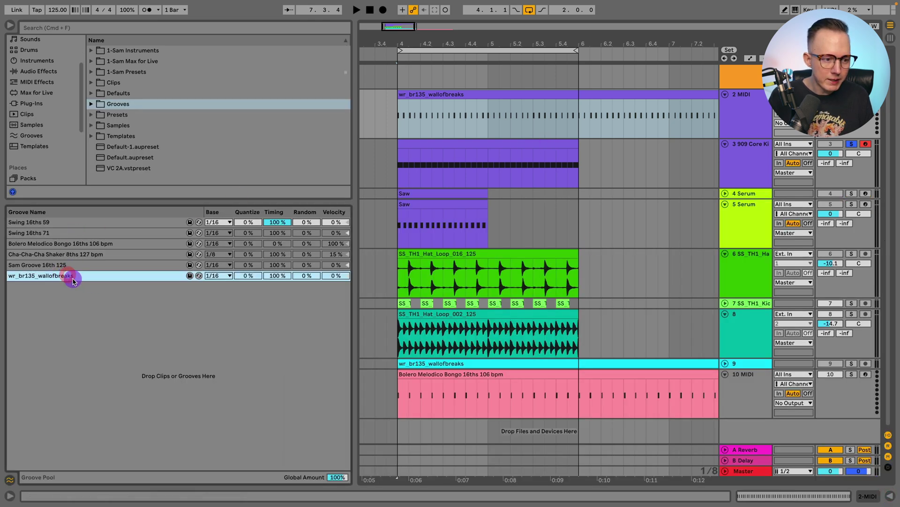
pyautogui.moveTo(60, 277); pyautogui.dragTo(426, 162)
pyautogui.doubleClick(424, 144)
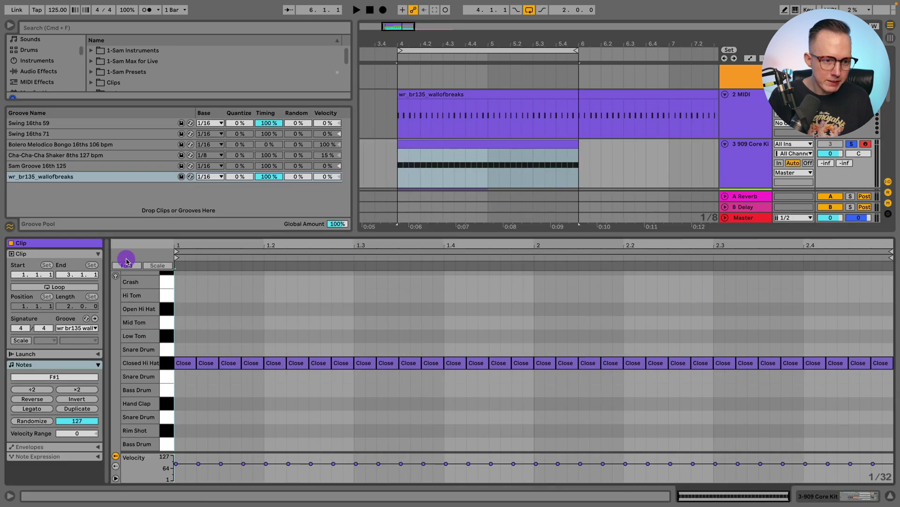
pyautogui.press('space')
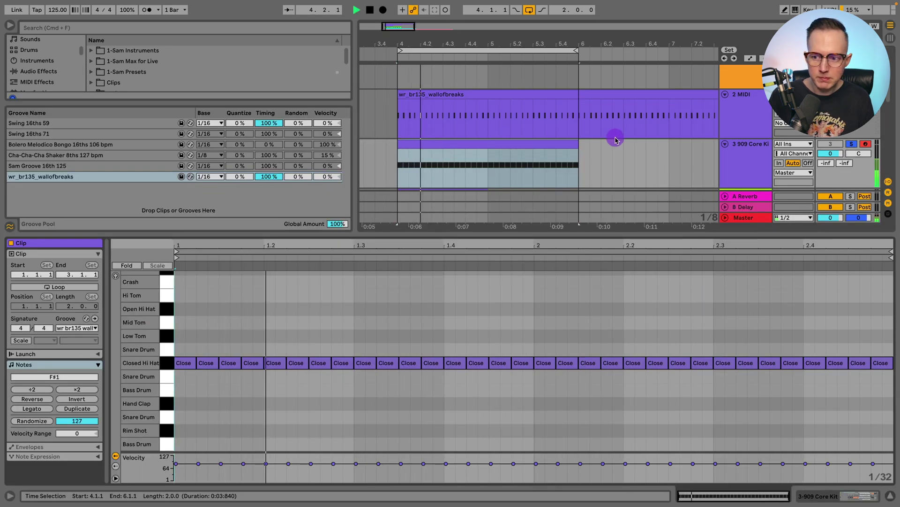
pyautogui.moveTo(830, 153)
pyautogui.mouseDown()
pyautogui.moveTo(829, 142)
pyautogui.moveTo(829, 151)
pyautogui.mouseUp()
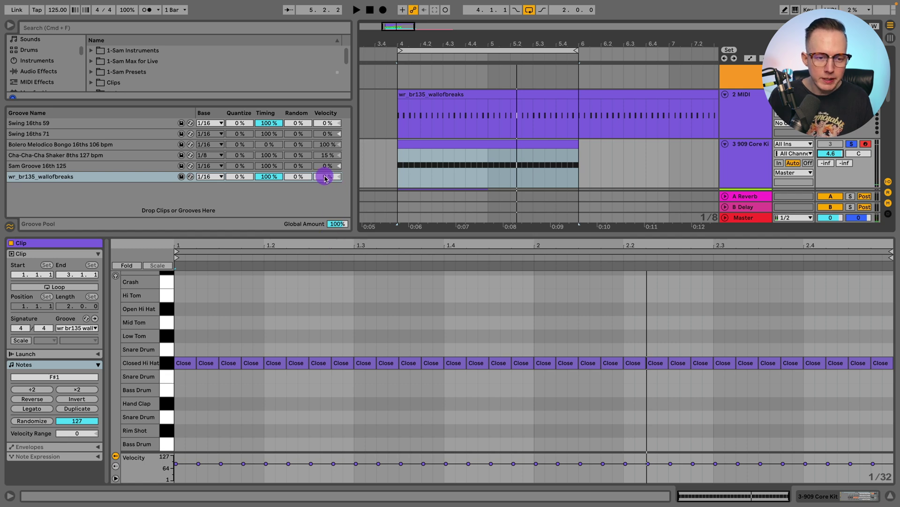
# Step: Set the wr_br135_wallofbreaks groove's velocity amount to 9% while playing the hi-hat loop
pyautogui.press('space')
pyautogui.moveTo(328, 179)
pyautogui.mouseDown()
pyautogui.moveTo(329, 142)
pyautogui.moveTo(330, 179)
pyautogui.mouseUp()
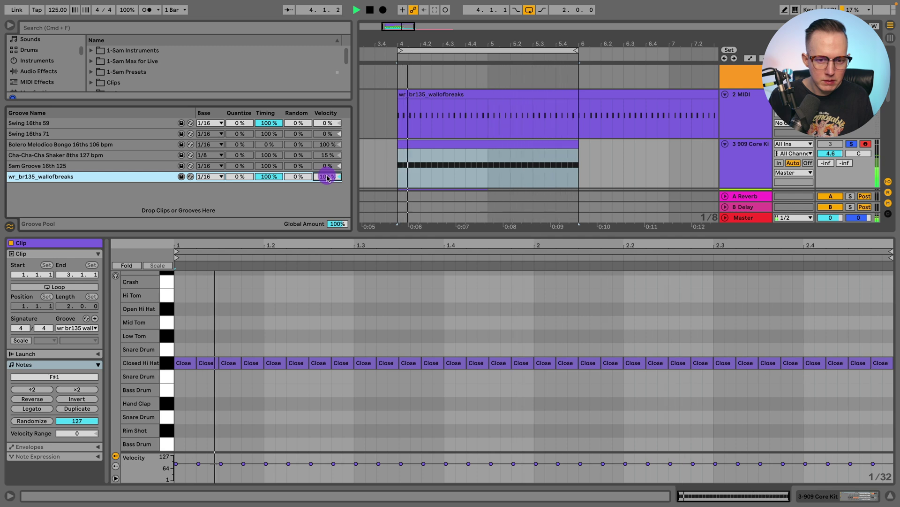
pyautogui.press('space')
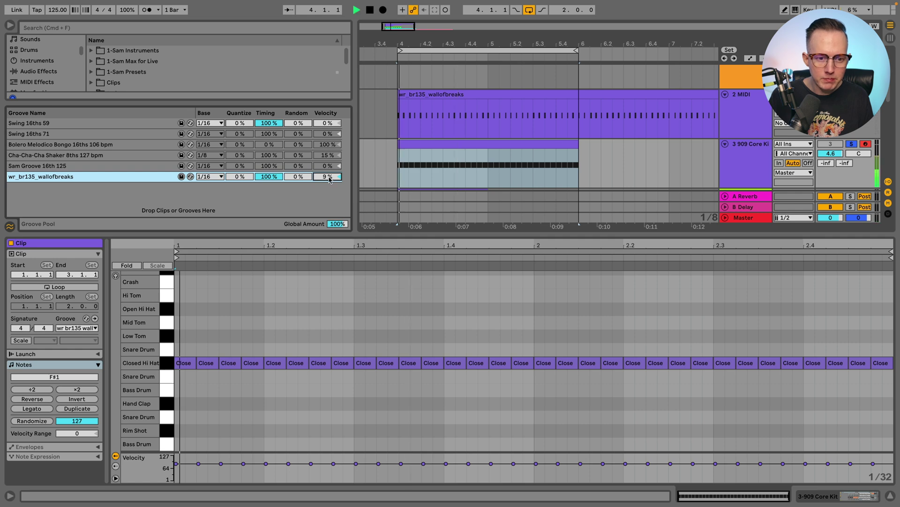
# Step: Close the clip editor, move the SS_TH1_Kick track above the 909 Core Kit track, and play the kick and hi-hats together
pyautogui.scroll(-1, 664, 173)
pyautogui.click(890, 496)
pyautogui.press('space')
pyautogui.moveTo(739, 303); pyautogui.dragTo(747, 151)
pyautogui.press('space')
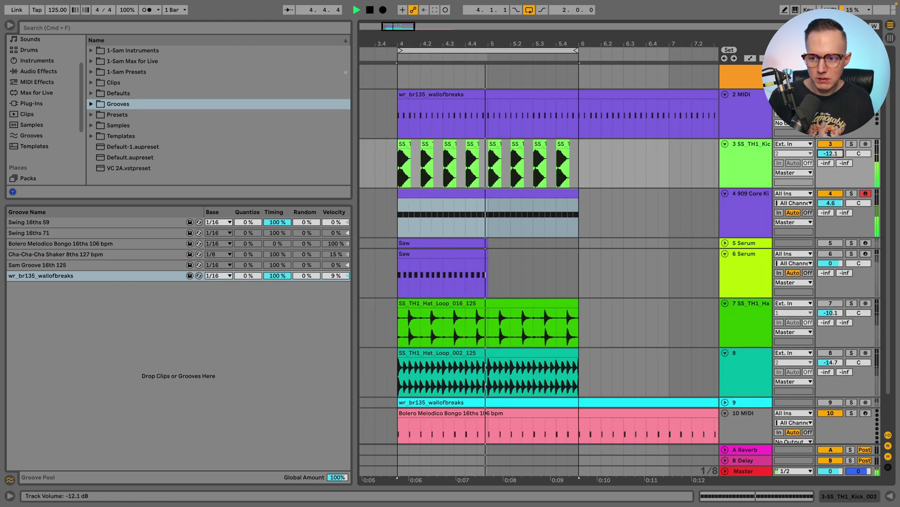
pyautogui.scroll(-2, 741, 225)
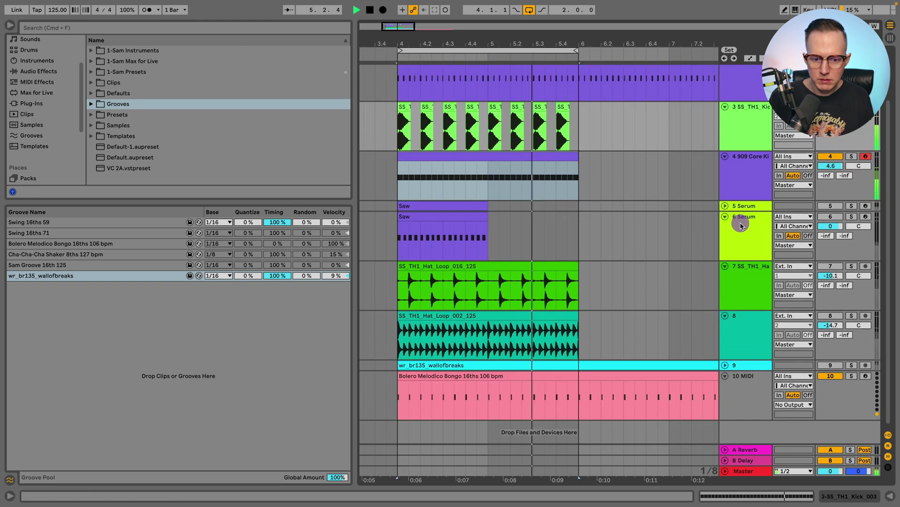
# Step: Activate the SS_TH1_Hat_Loop_016 track at -12.0 dB, move it below the 909 Core Kit track, and play them together
pyautogui.press('space')
pyautogui.click(831, 266)
pyautogui.moveTo(730, 285); pyautogui.dragTo(740, 177)
pyautogui.press('space')
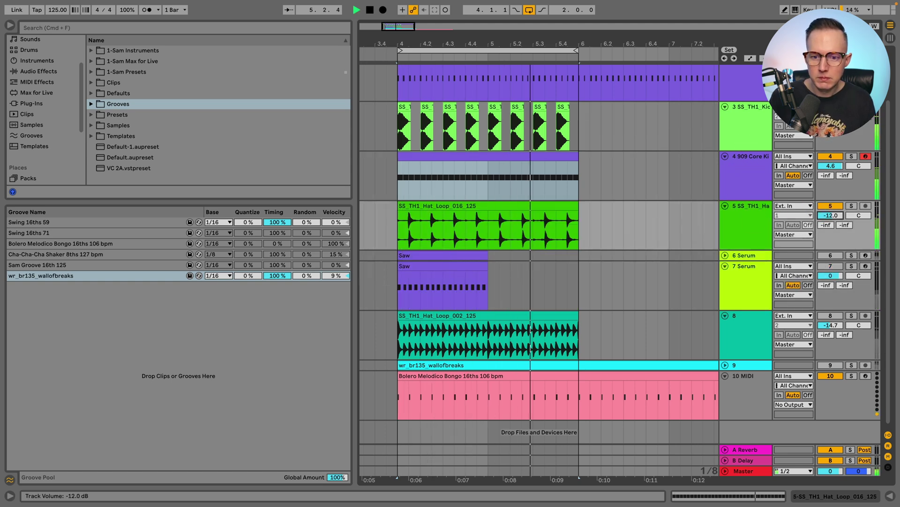
# Step: Set the wr_br135_wallofbreaks groove's timing to 52% and velocity to 78% while the loop plays, ending with playback stopped
pyautogui.click(734, 177)
pyautogui.moveTo(320, 278); pyautogui.dragTo(335, 277)
pyautogui.press('space')
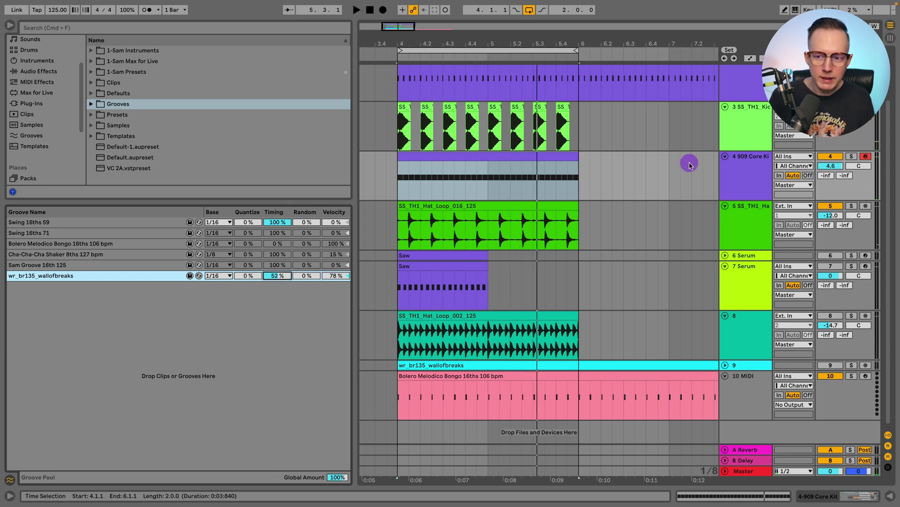
# Step: Set the wr_br135_wallofbreaks velocity to 88% with the 909 Core Kit temporarily soloed, and set the SS_TH1_Hat_Loop_016 track volume to -13.1 dB
pyautogui.click(754, 163)
pyautogui.click(853, 155)
pyautogui.press('space')
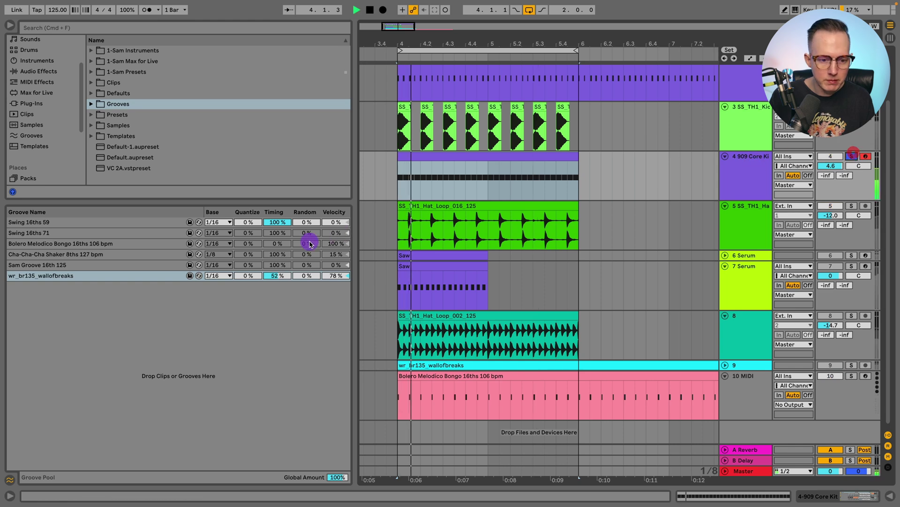
pyautogui.moveTo(337, 277); pyautogui.dragTo(338, 272)
pyautogui.click(851, 156)
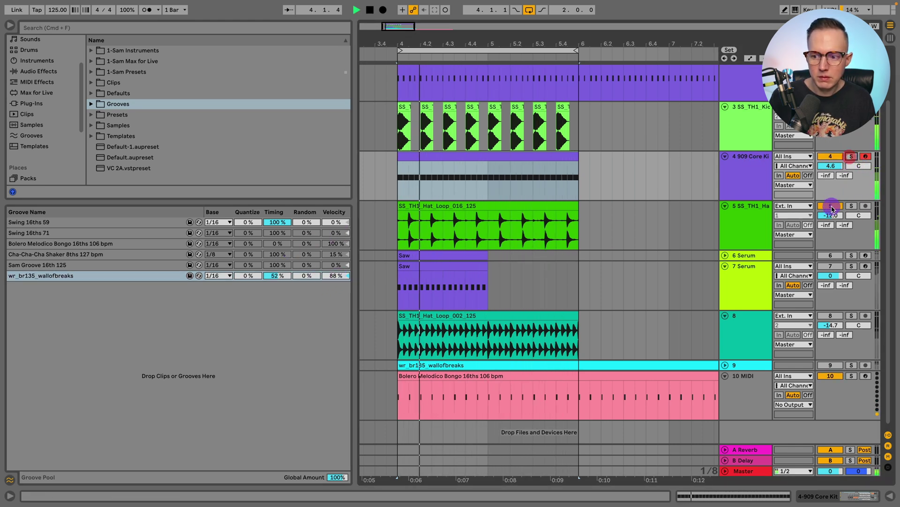
pyautogui.moveTo(829, 215); pyautogui.dragTo(829, 217)
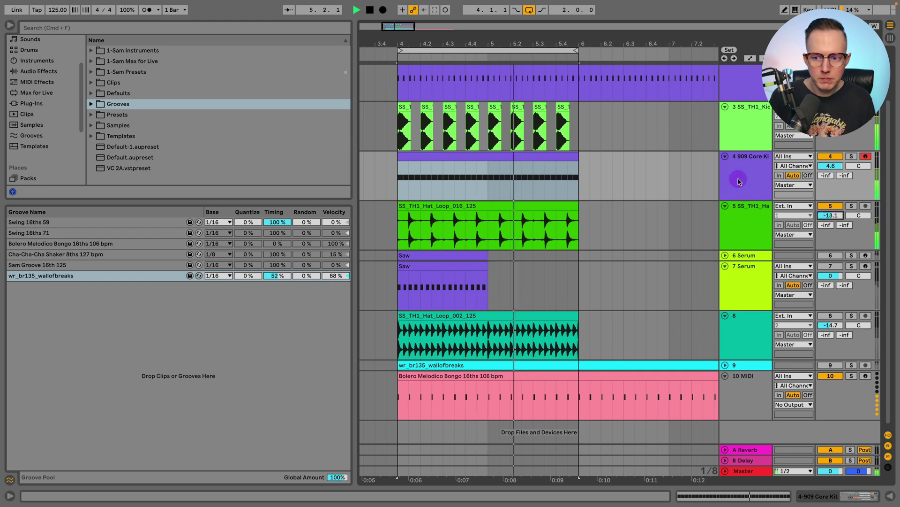
# Step: Open the 909 Core Kit clip and compare its playback with the groove set to None and back to wr_br135_wallofbreaks
pyautogui.click(741, 192)
pyautogui.click(835, 496)
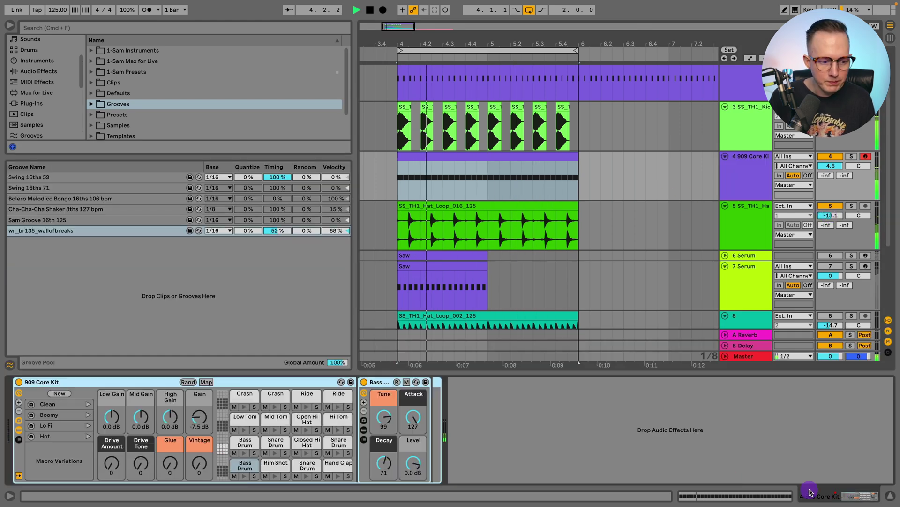
pyautogui.click(449, 153)
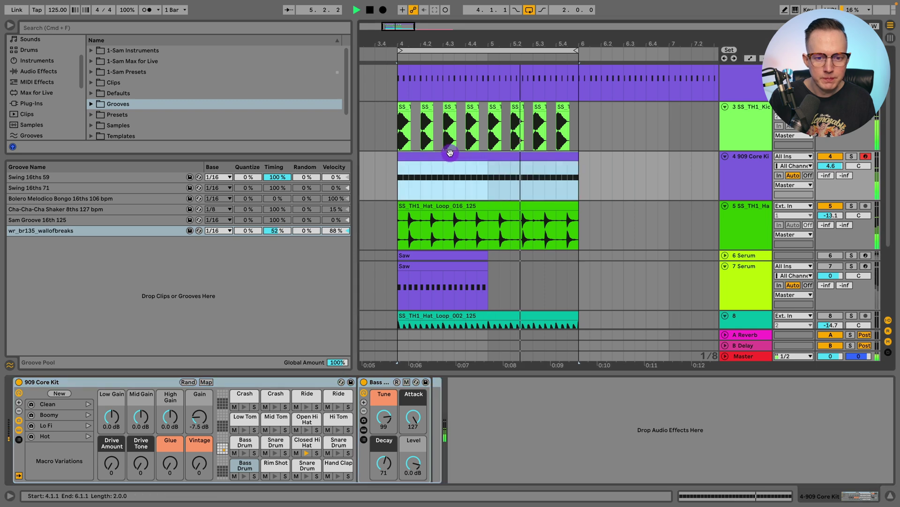
pyautogui.doubleClick(450, 154)
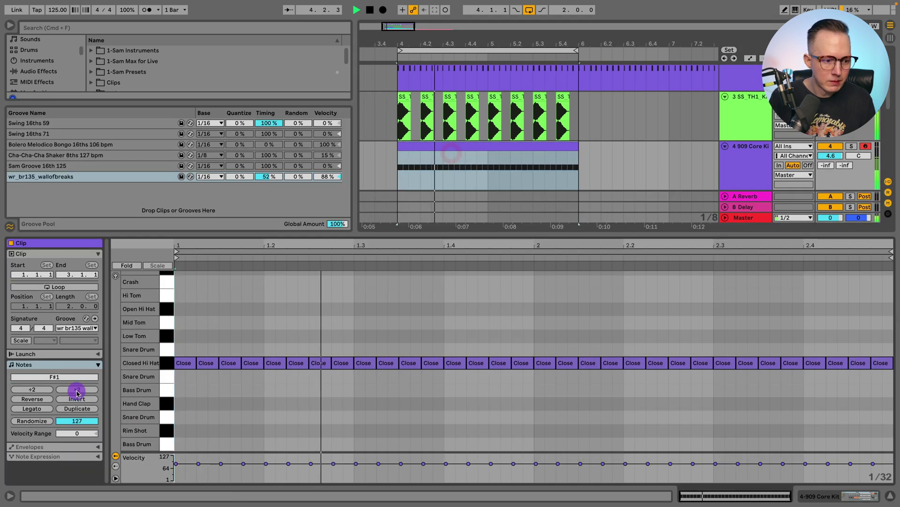
pyautogui.click(87, 330)
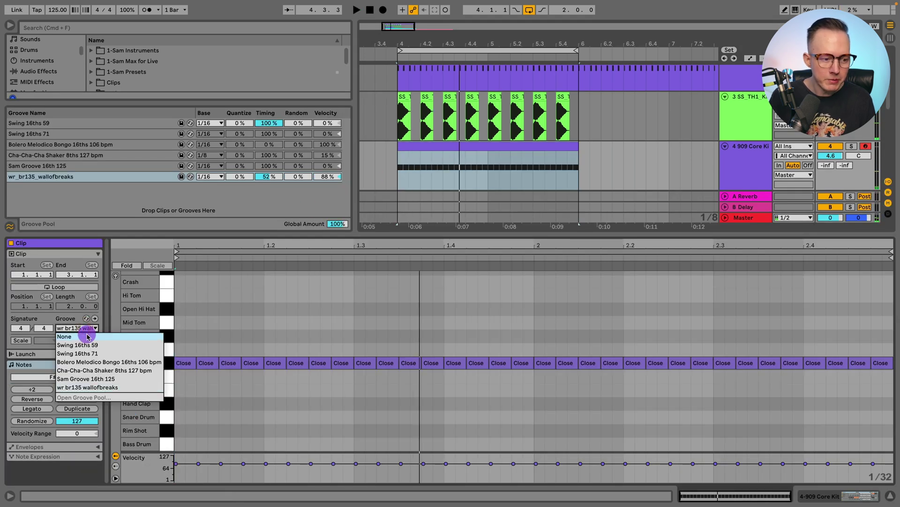
pyautogui.click(87, 336)
pyautogui.press('space')
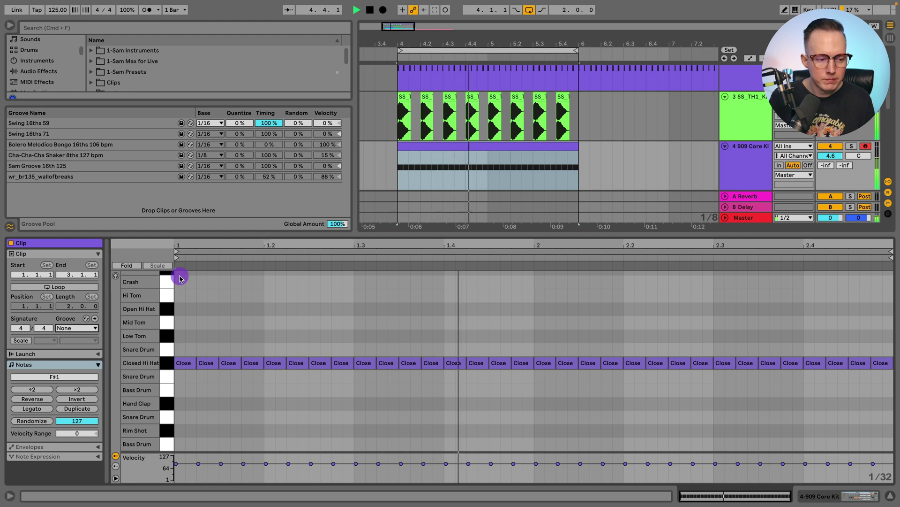
pyautogui.click(89, 331)
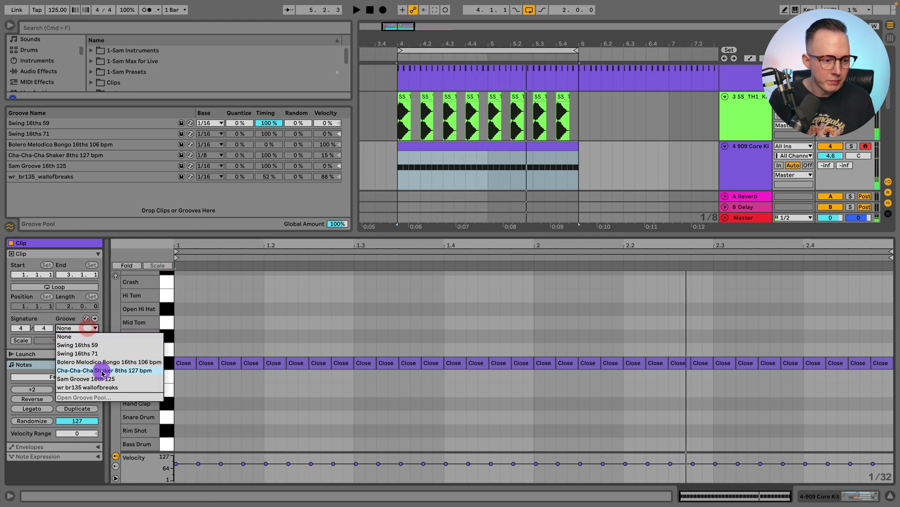
pyautogui.click(114, 386)
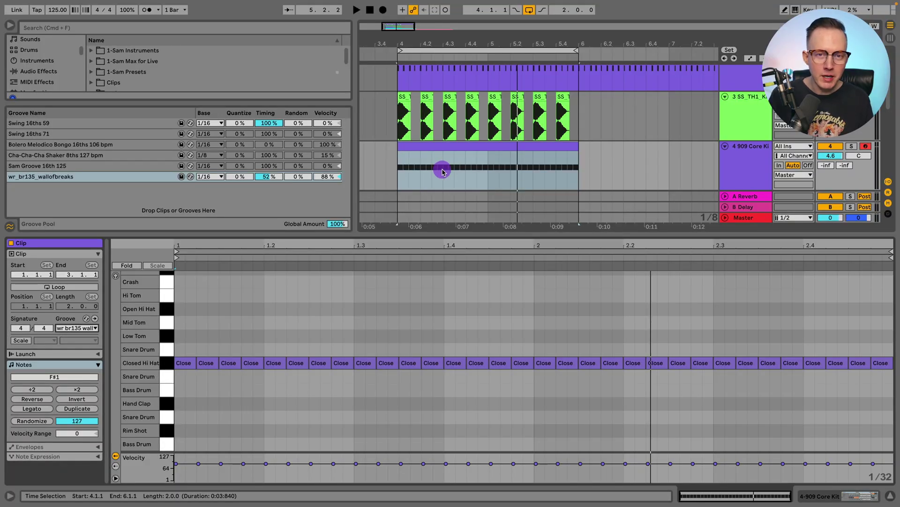
# Step: Hide the clip editor and the browser so the two-bar loop fills the arrangement
pyautogui.click(889, 498)
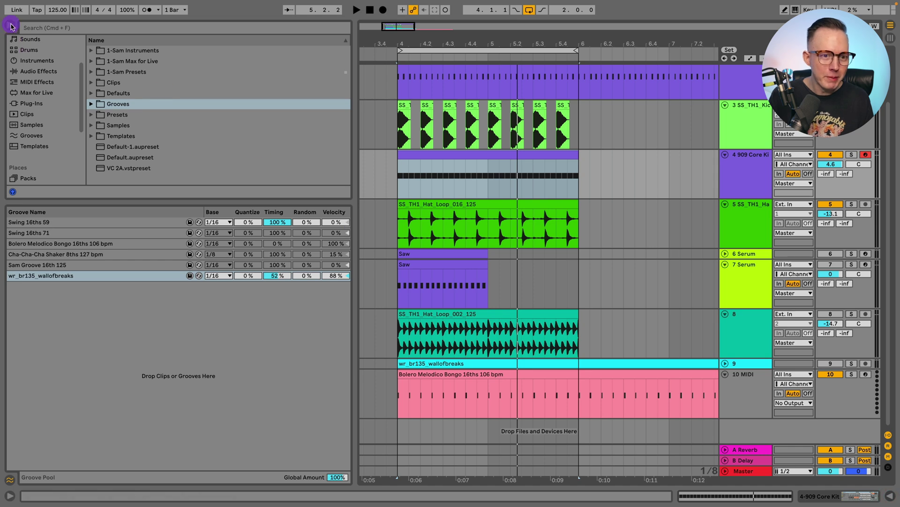
pyautogui.click(10, 26)
pyautogui.press('z')
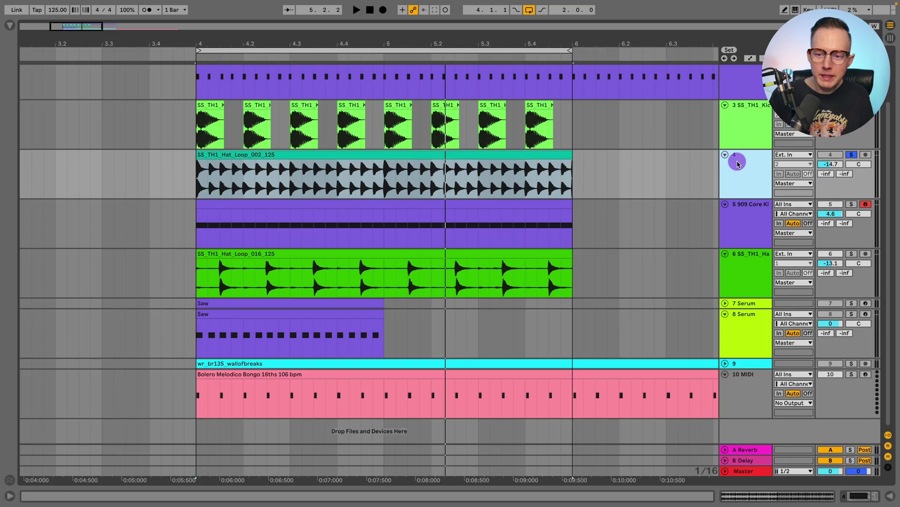
# Step: Open the SS_TH1_Hat_Loop_002_125 audio clip in the clip editor and play it soloed without a groove
pyautogui.click(457, 168)
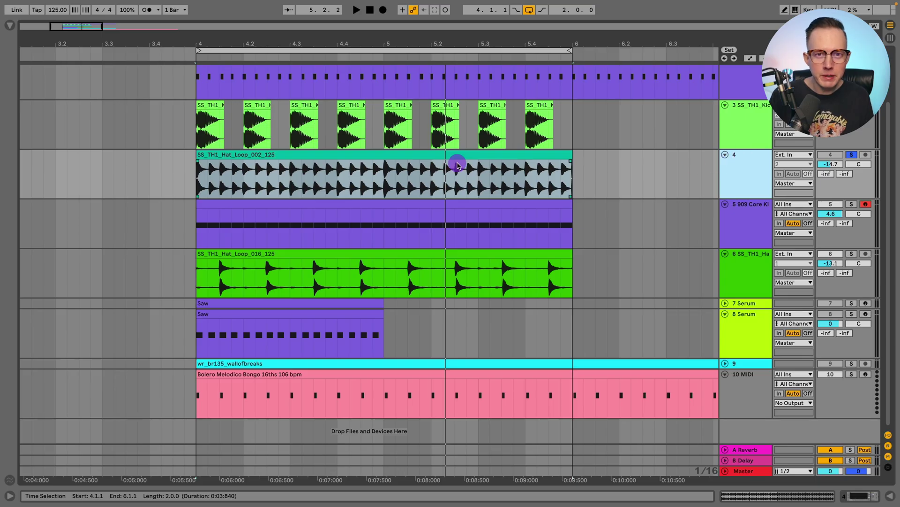
pyautogui.click(537, 153)
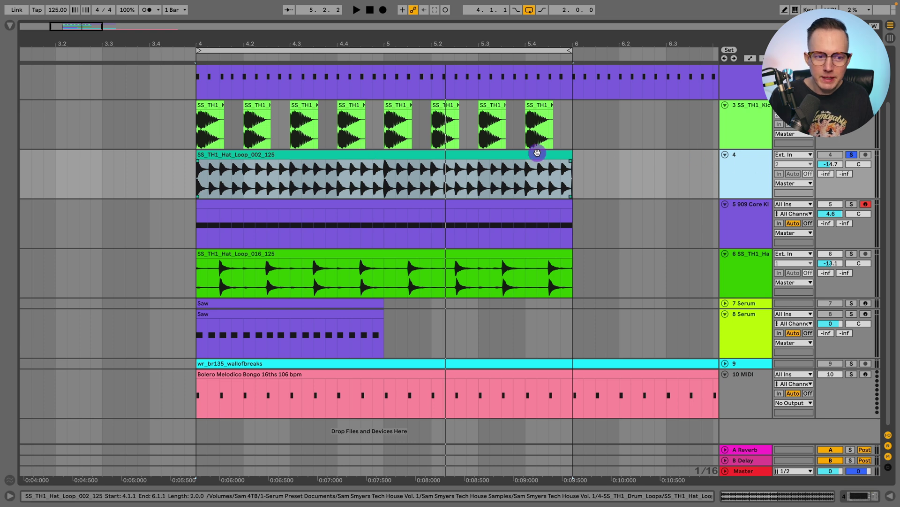
pyautogui.doubleClick(513, 155)
pyautogui.press('space')
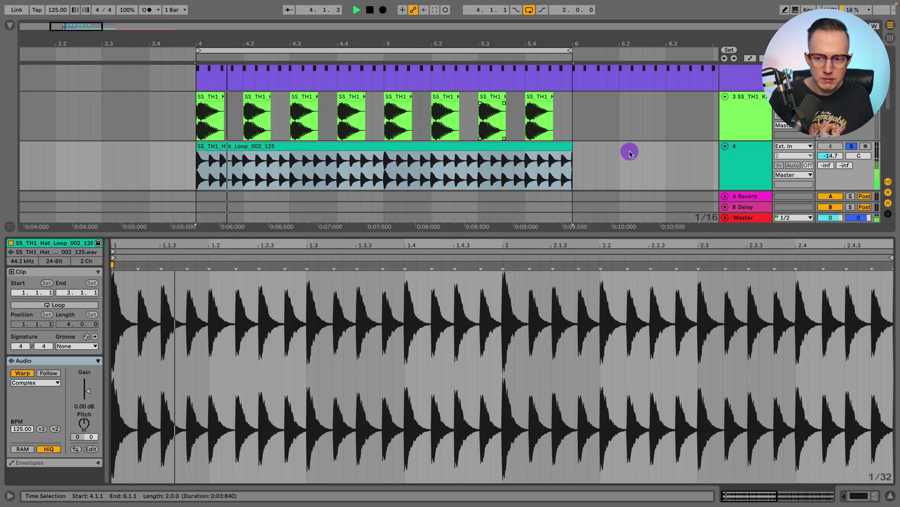
pyautogui.press('space')
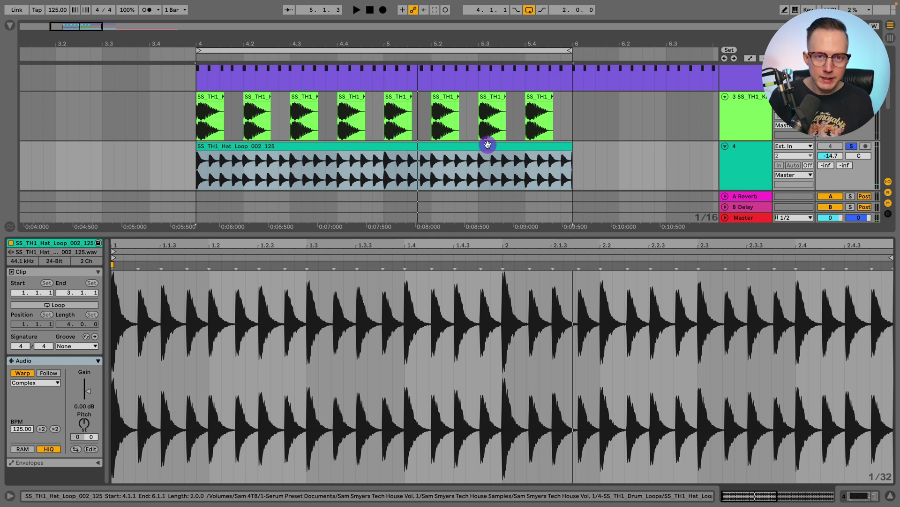
# Step: Assign the wr_br135_wallofbreaks groove to the SS_TH1_Hat_Loop_002_125 clip and set its warp mode to Beats
pyautogui.click(77, 346)
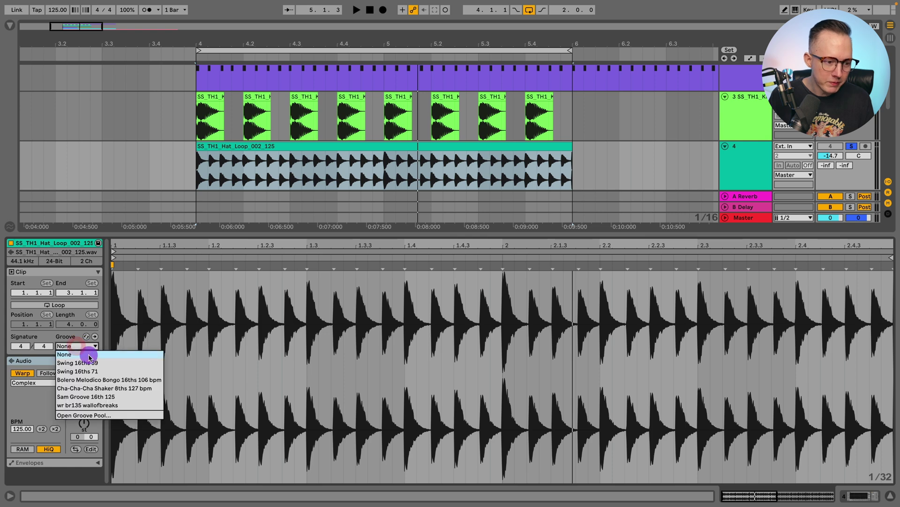
pyautogui.click(113, 407)
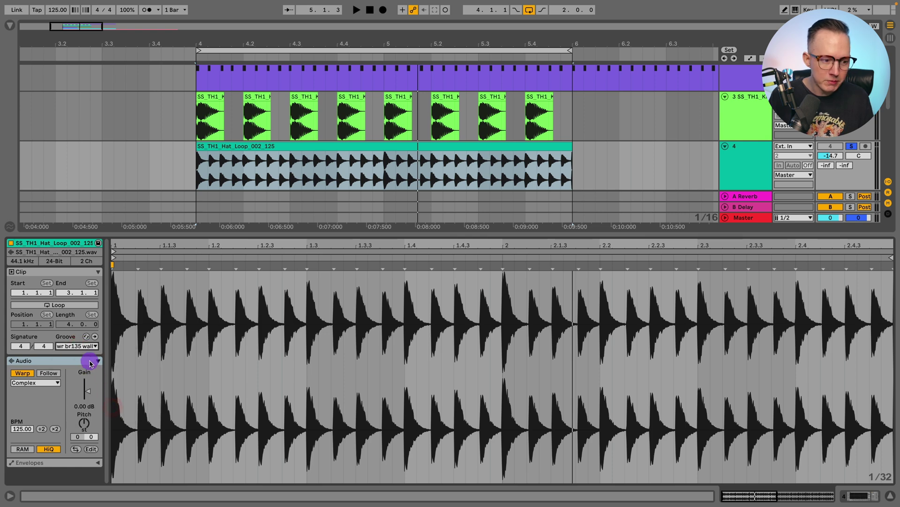
pyautogui.click(39, 383)
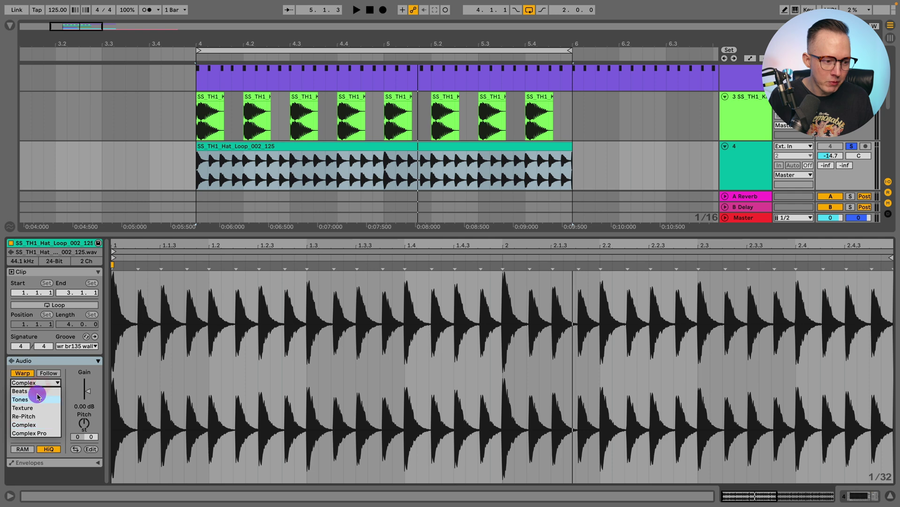
pyautogui.click(38, 392)
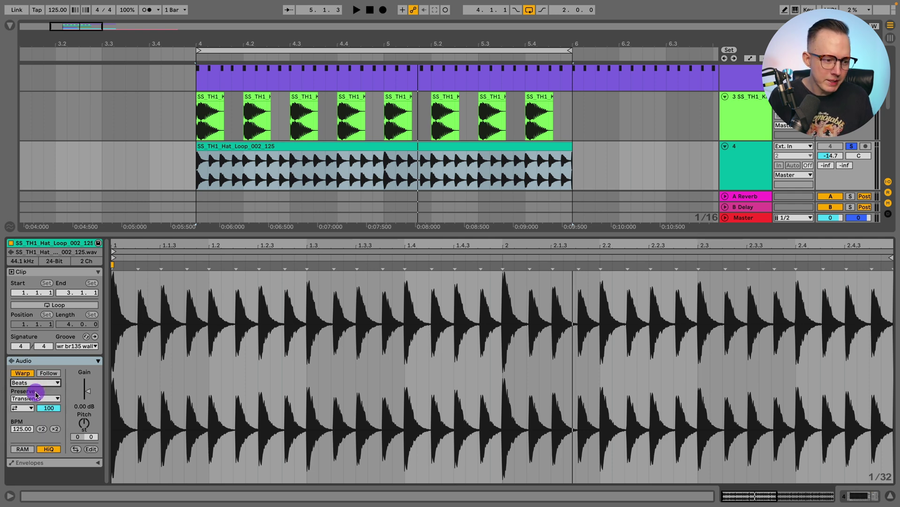
# Step: Play the soloed SS_TH1_Hat_Loop_002_125 clip from bar 4 to hear the applied groove, ending with playback stopped
pyautogui.click(198, 170)
pyautogui.click(198, 170)
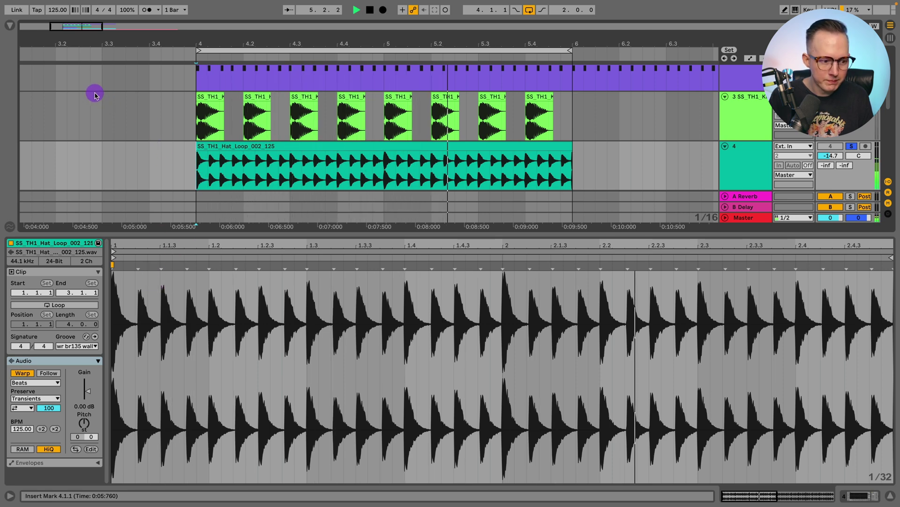
pyautogui.click(120, 254)
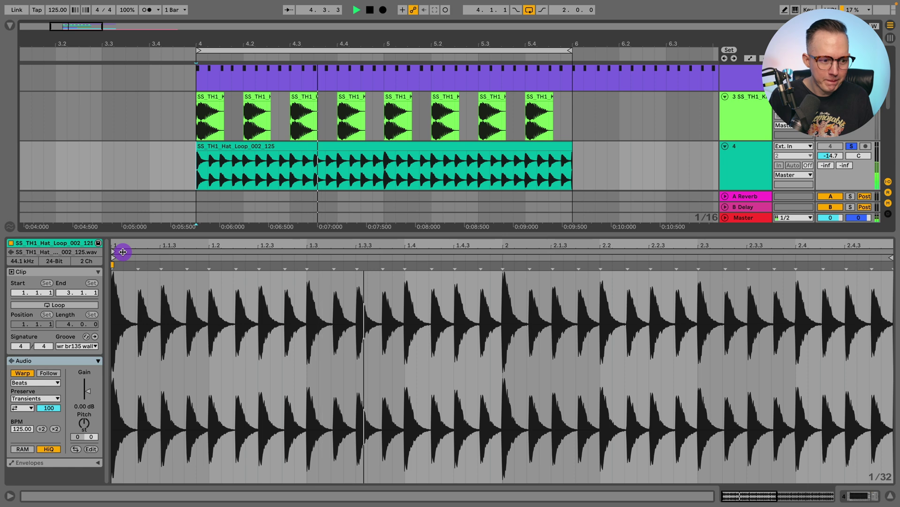
pyautogui.click(179, 289)
pyautogui.press('space')
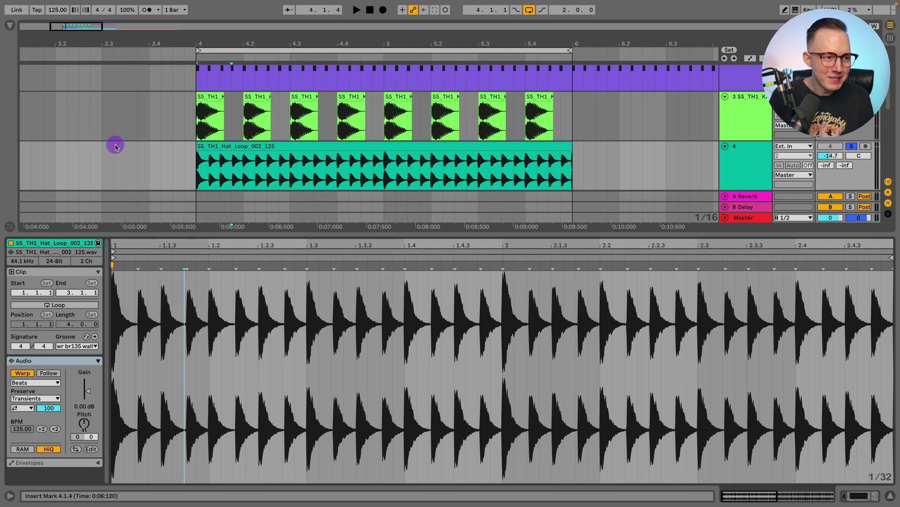
# Step: Show the Groove Pool, set wr_br135_wallofbreaks to 21% timing and 23% velocity while playing the hat loop, and hide the browser again
pyautogui.click(12, 26)
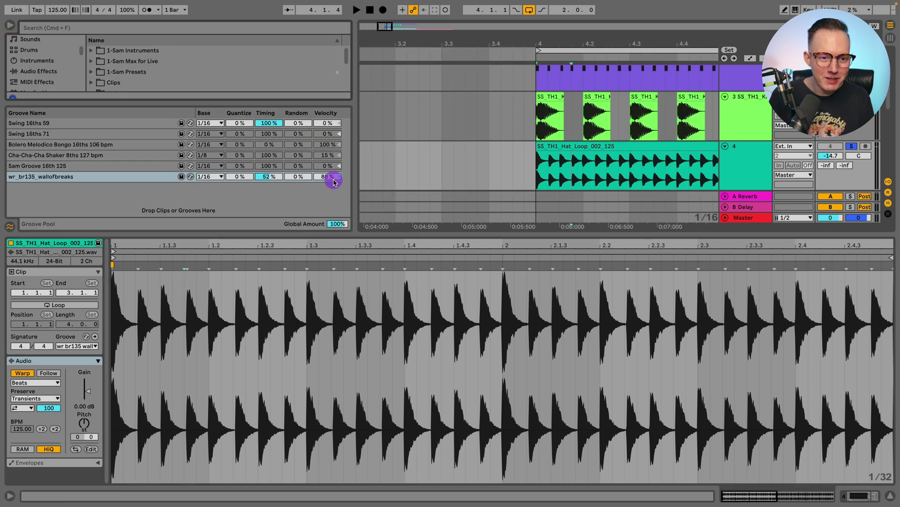
pyautogui.moveTo(270, 177)
pyautogui.mouseDown()
pyautogui.moveTo(269, 206)
pyautogui.moveTo(269, 166)
pyautogui.mouseUp()
pyautogui.press('space')
pyautogui.moveTo(328, 177); pyautogui.dragTo(328, 200)
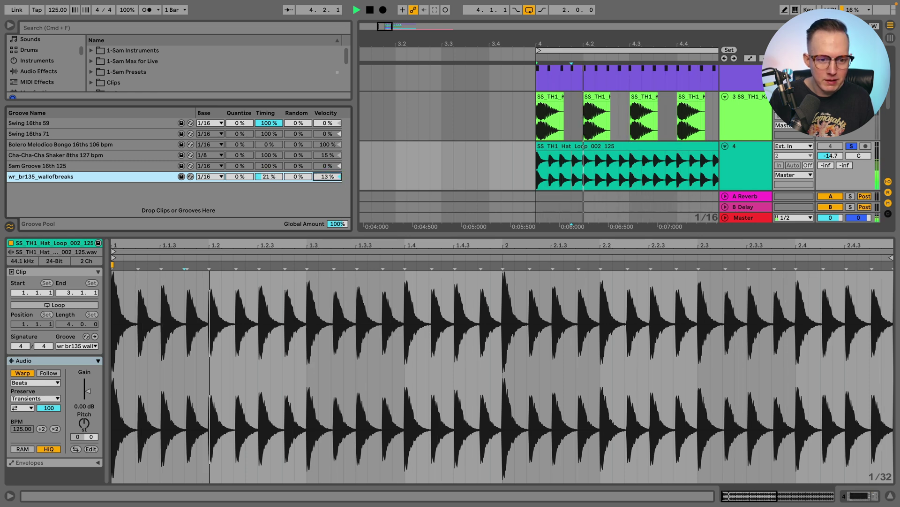
pyautogui.click(14, 28)
pyautogui.click(14, 29)
pyautogui.press('space')
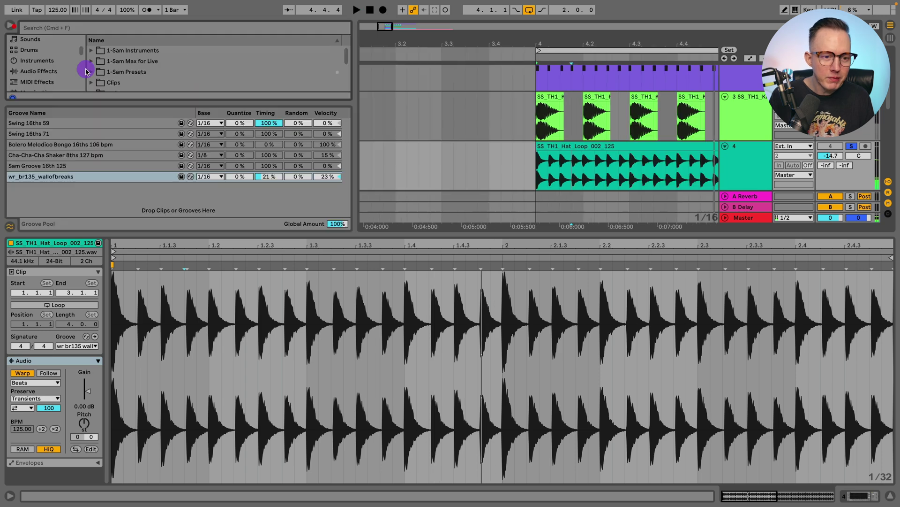
pyautogui.click(10, 29)
# Step: Play the loop, unsolo the SS_TH1_Hat_Loop_002_125 track to hear it with the other tracks, and close the clip editor
pyautogui.press('space')
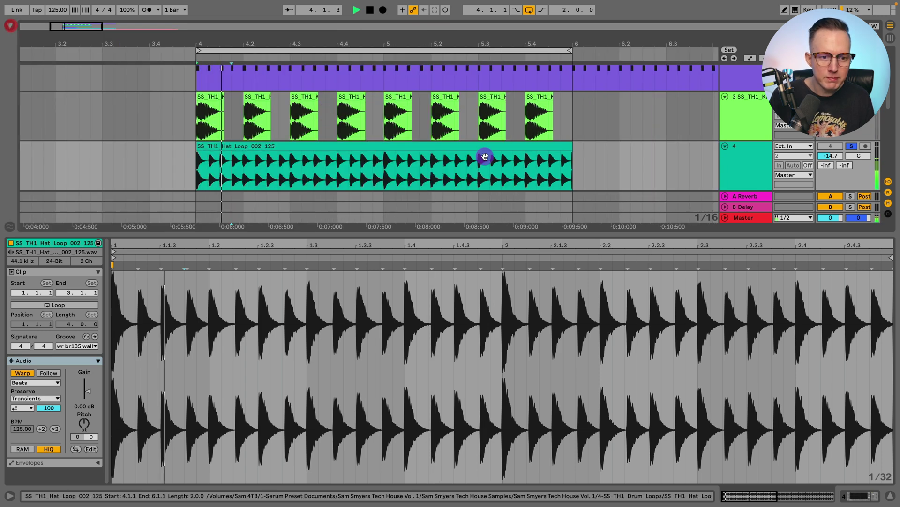
pyautogui.click(851, 147)
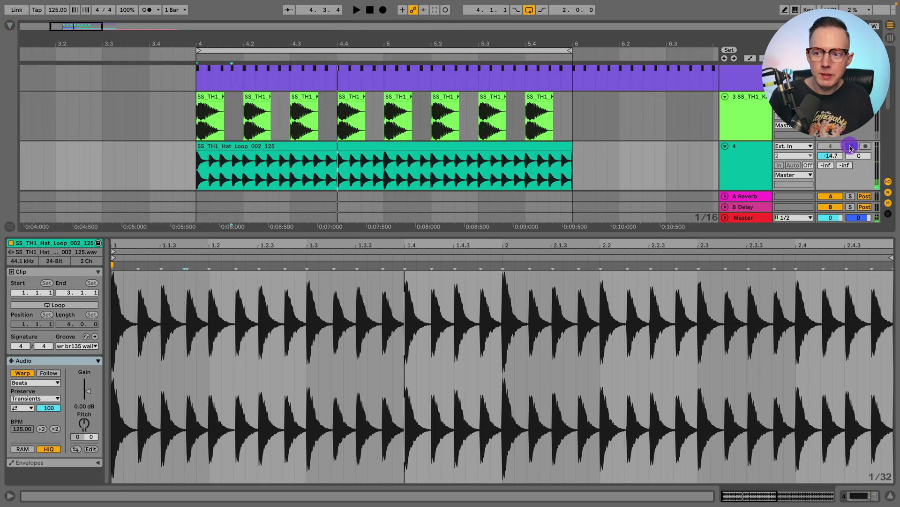
pyautogui.click(892, 496)
# Step: Deactivate the 909 Core Kit track and move it, folded, above the SS_TH1_Kick track
pyautogui.click(733, 268)
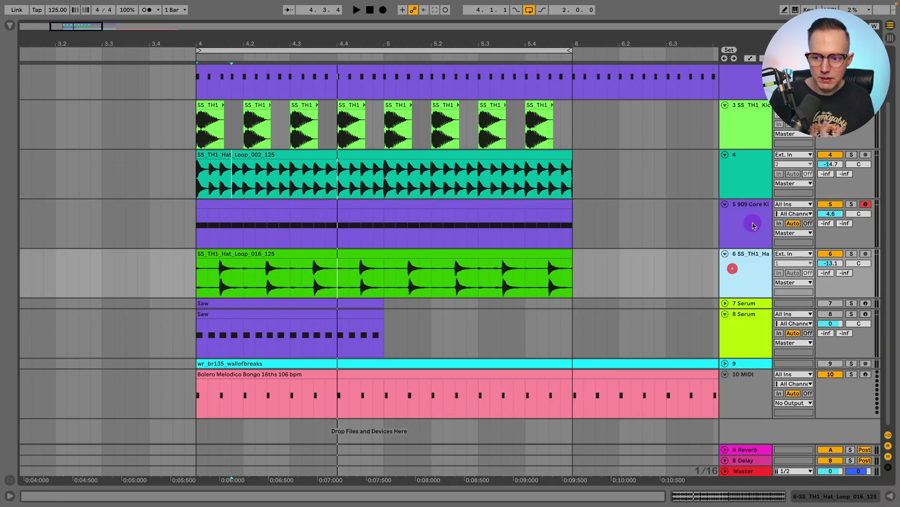
pyautogui.click(766, 220)
pyautogui.click(832, 204)
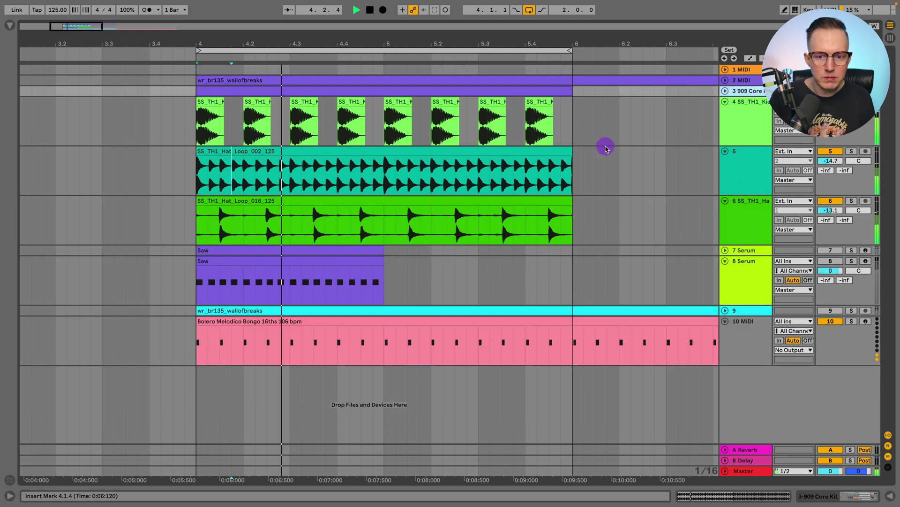
# Step: Compare the SS_TH1_Hat_Loop_002_125 clip in the mix with its groove set to None and back to wr_br135_wallofbreaks during playback
pyautogui.click(746, 162)
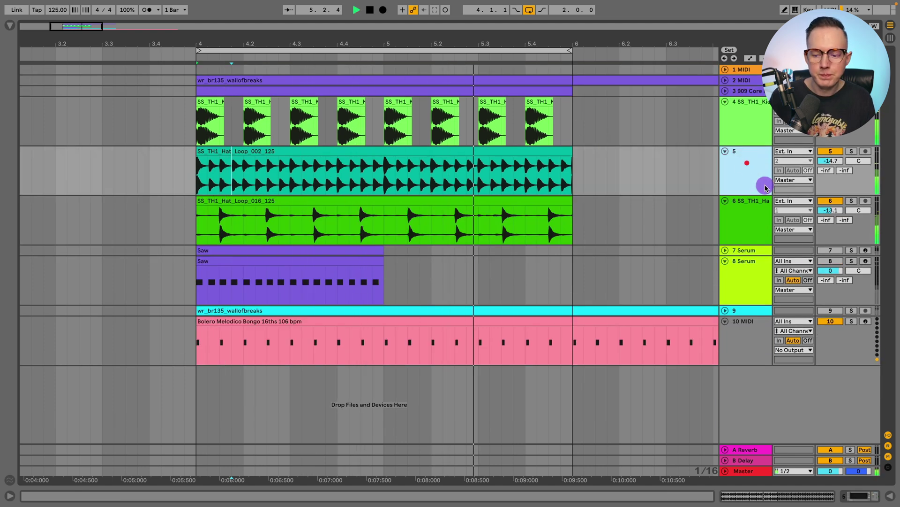
pyautogui.click(827, 496)
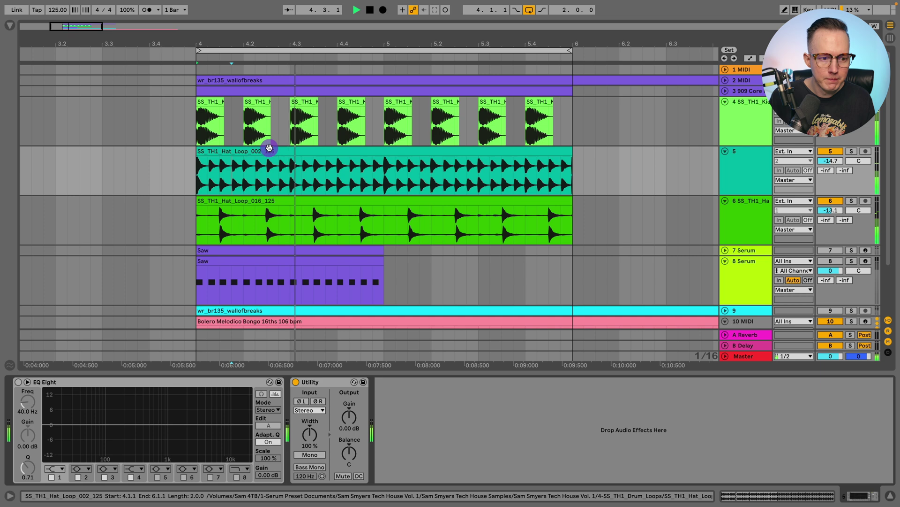
pyautogui.doubleClick(269, 146)
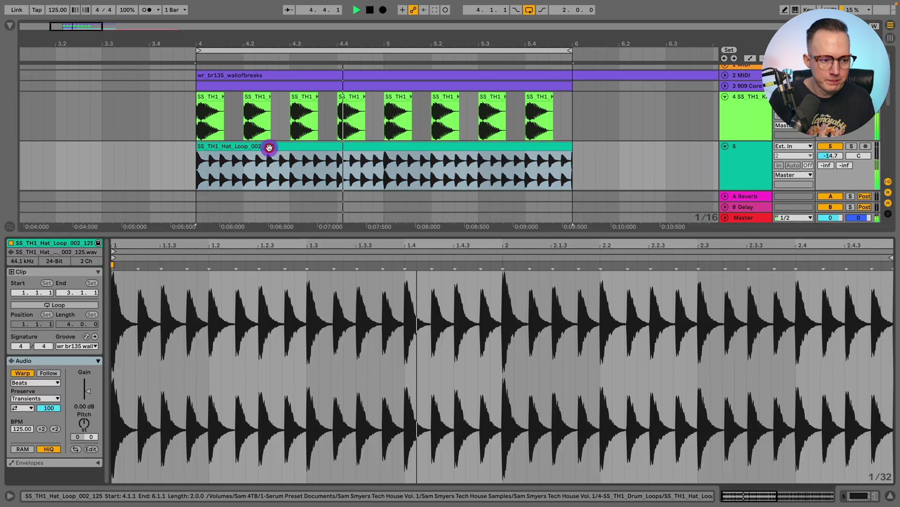
pyautogui.click(88, 346)
pyautogui.click(89, 354)
pyautogui.press('space')
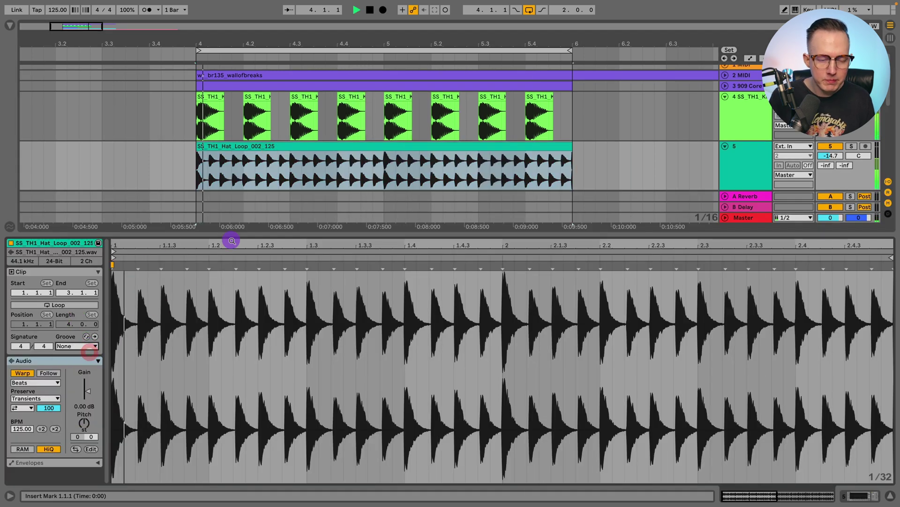
pyautogui.scroll(-3, 270, 145)
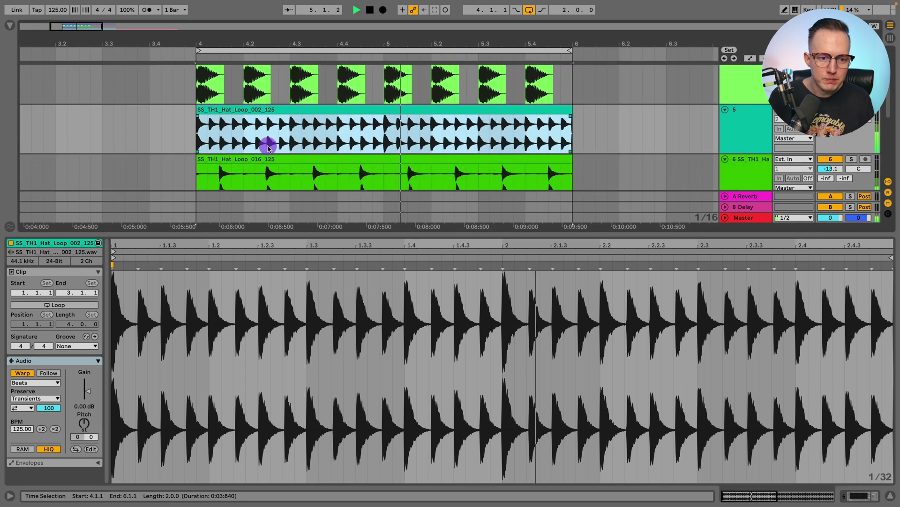
pyautogui.click(92, 345)
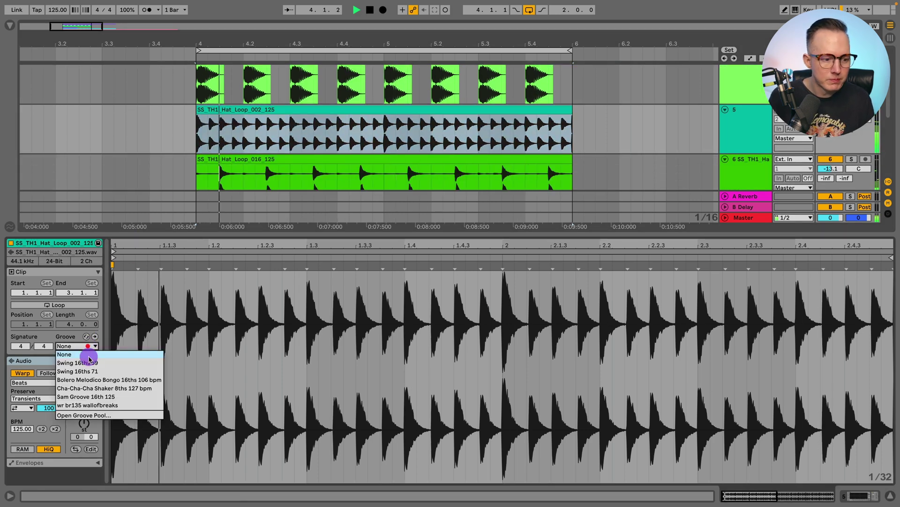
pyautogui.click(110, 401)
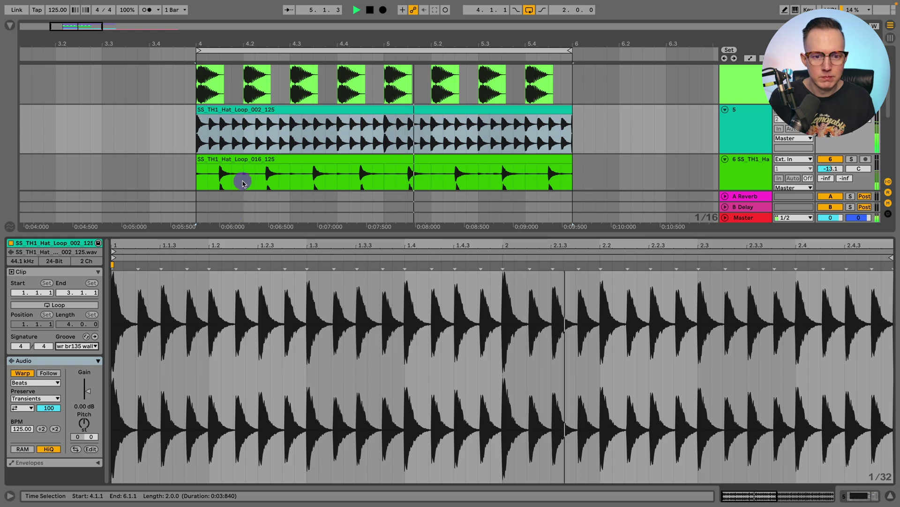